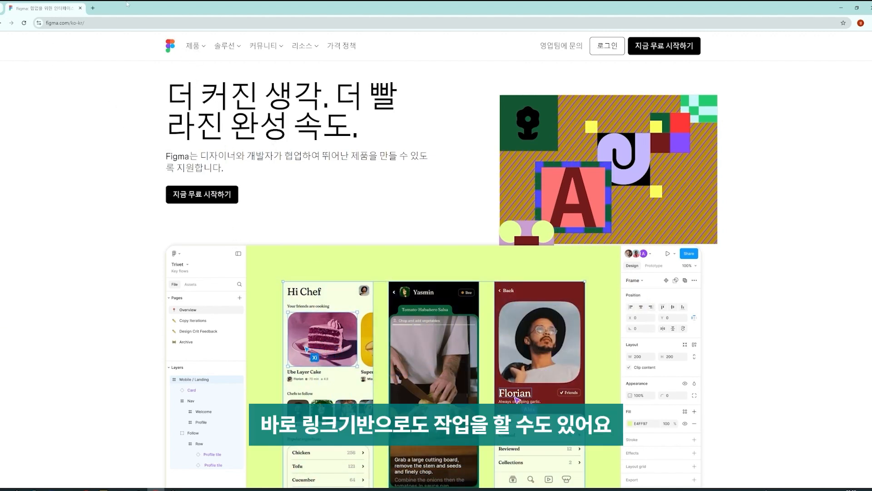
Open the official Figma website from the Google results and go to its product downloads page
click(196, 47)
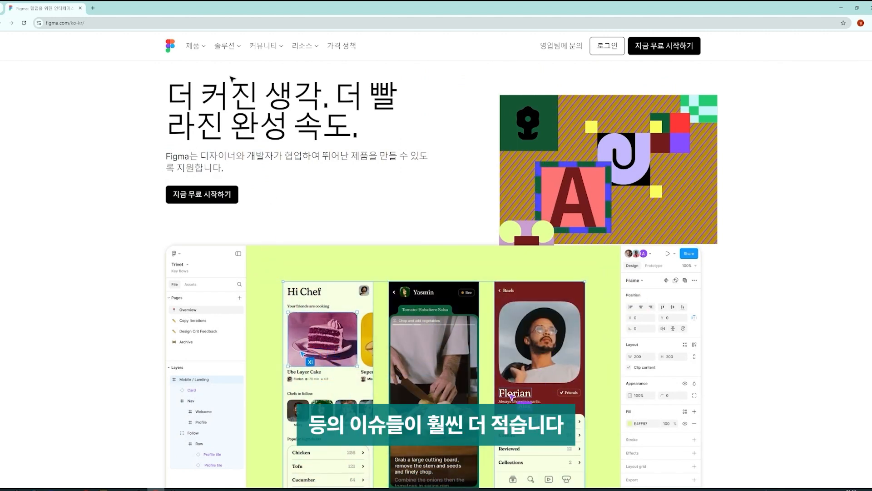
click(2, 25)
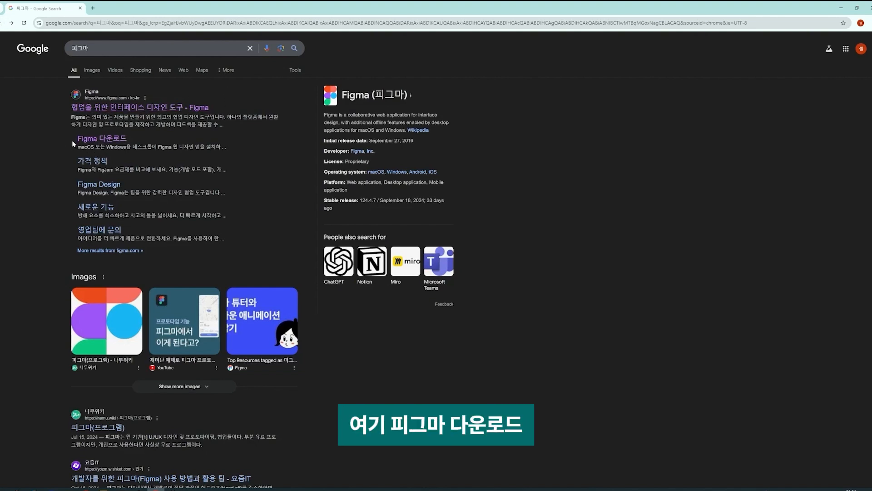
click(98, 108)
click(200, 54)
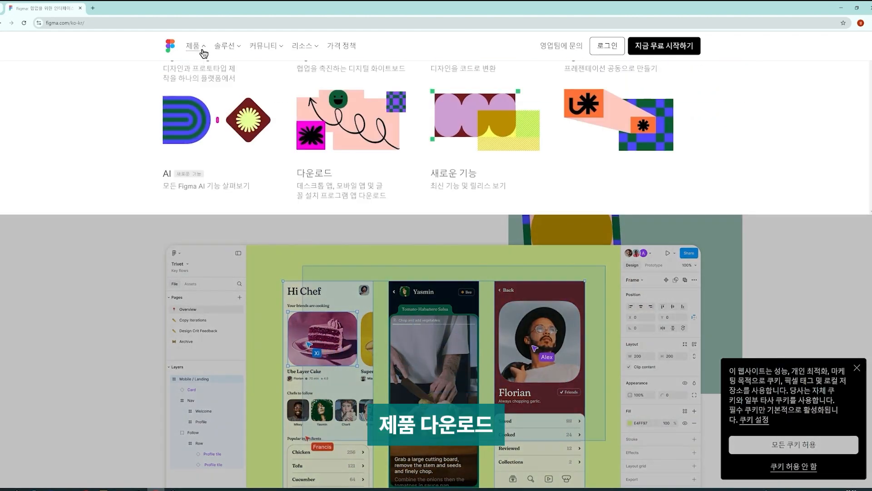
click(378, 212)
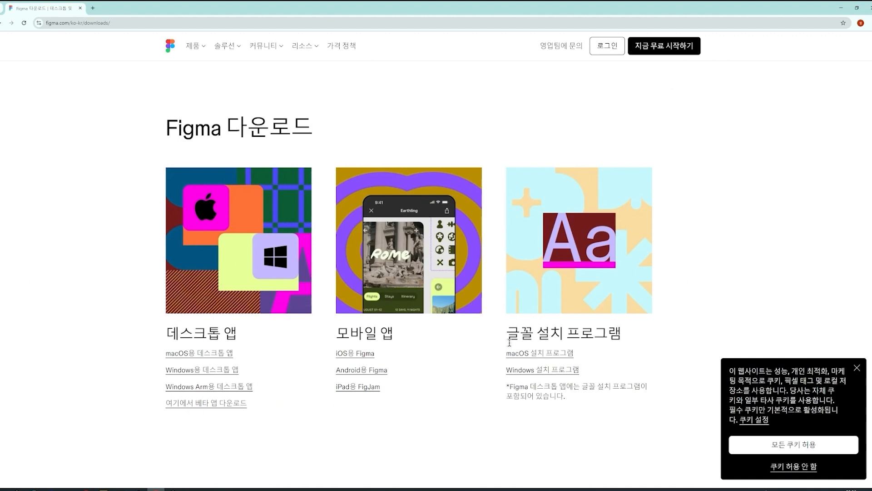
drag(508, 341, 634, 339)
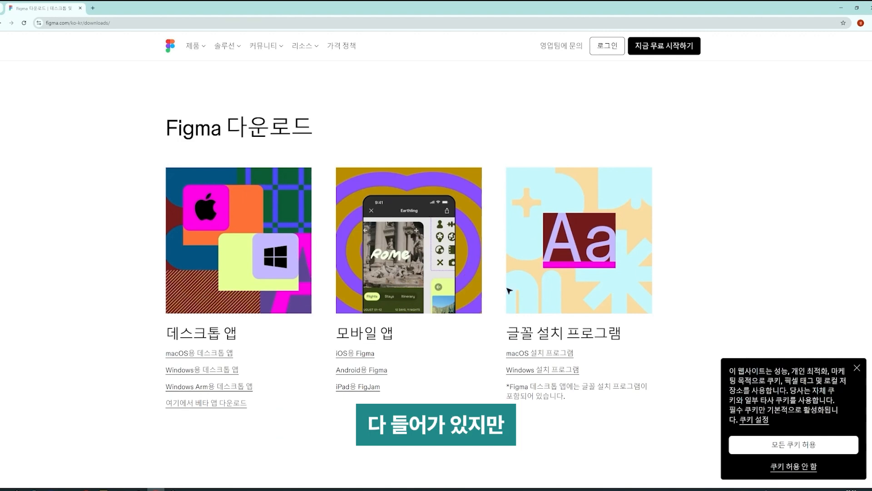
drag(520, 334, 603, 340)
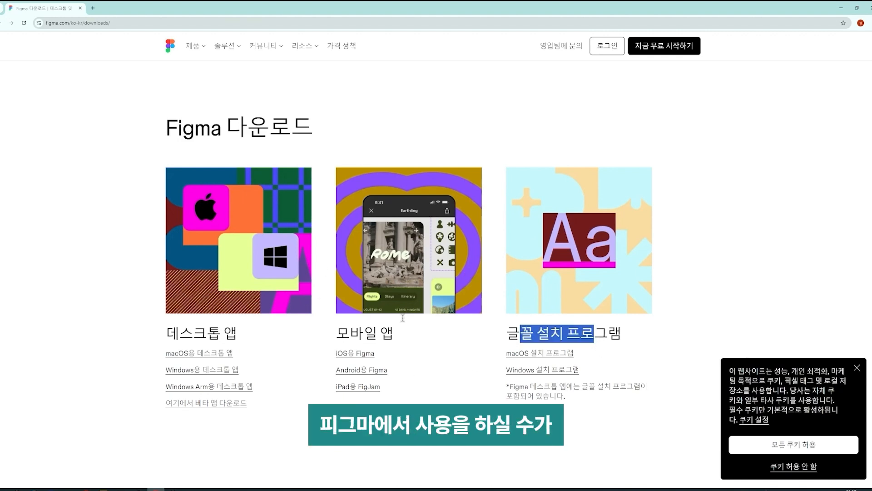
click(627, 376)
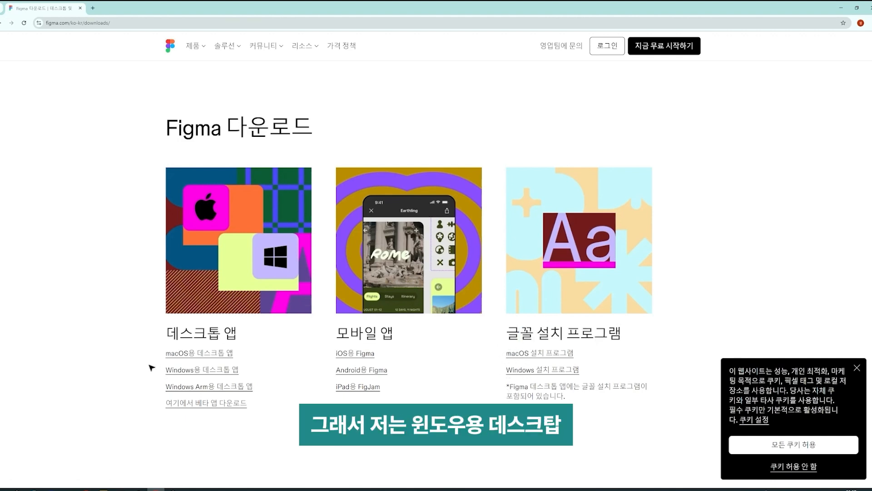
drag(152, 369, 241, 370)
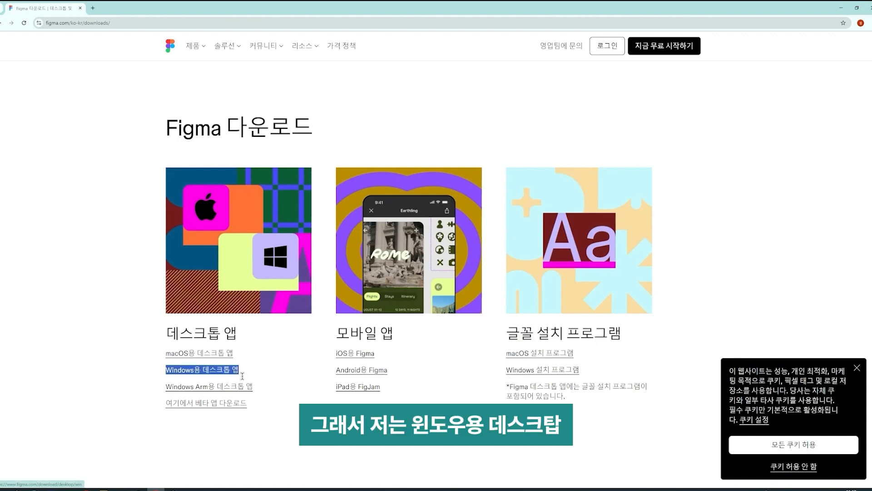
click(268, 448)
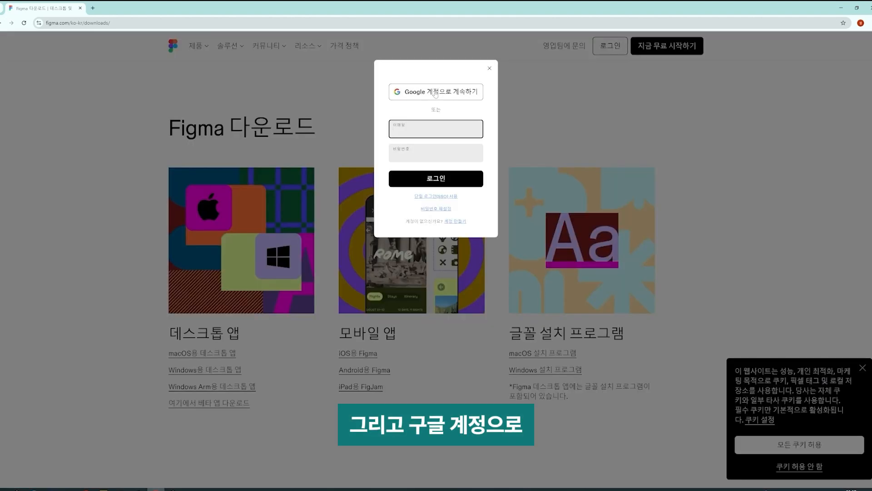
Sign in with the Google account and accept the suggested display name with Figma tips and updates subscribed
click(435, 93)
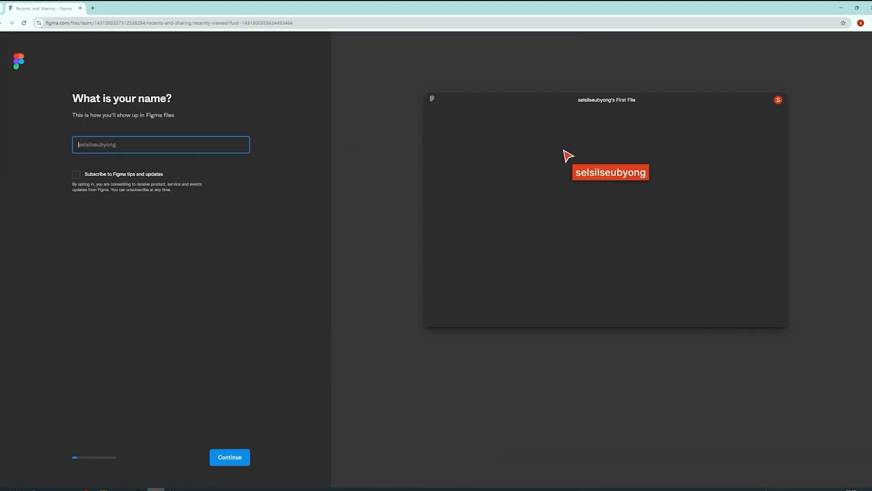
click(75, 174)
click(117, 152)
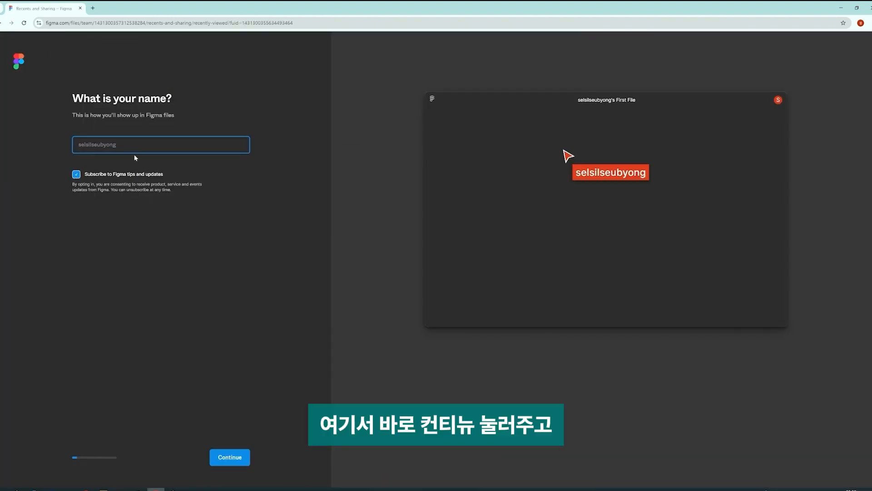
key(Return)
click(161, 179)
click(235, 459)
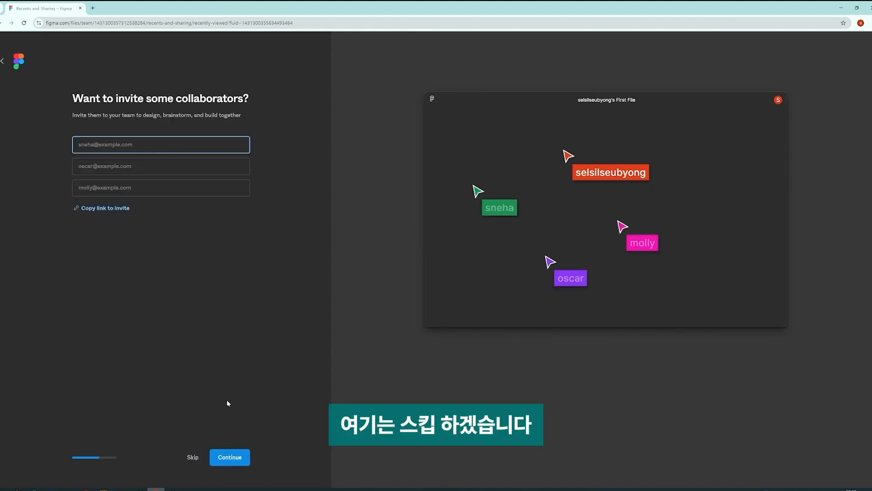
Skip inviting collaborators and continue the account setup with the free Starter plan
click(196, 456)
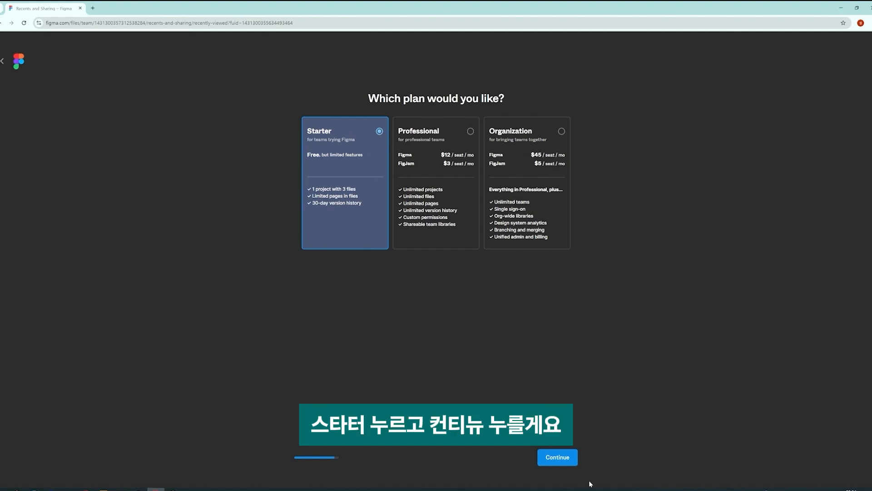
click(553, 459)
click(200, 458)
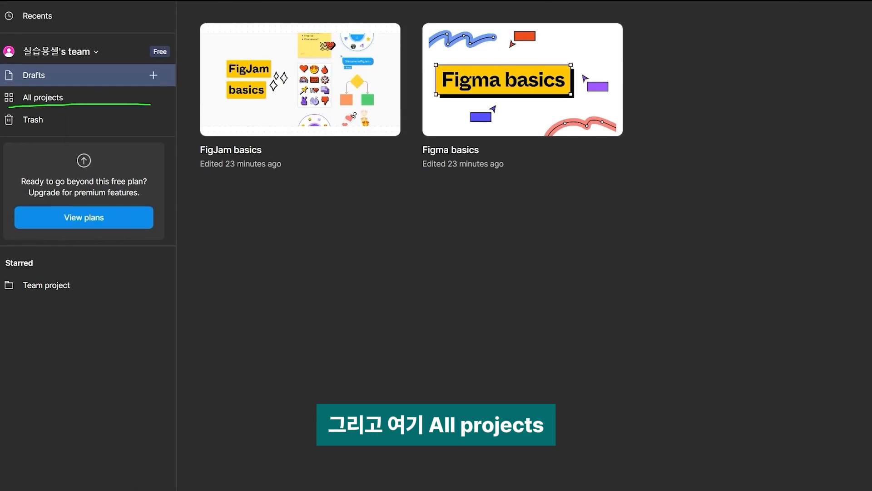
Look through the team's All projects and Trash views
click(46, 97)
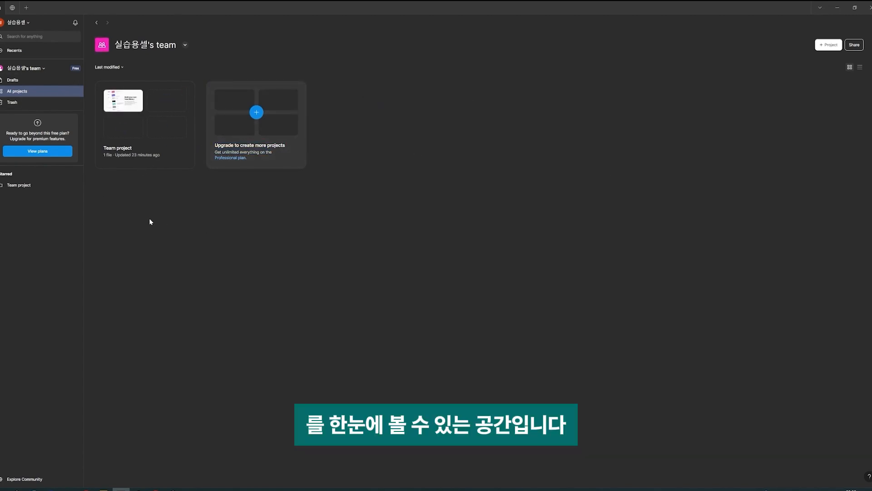
click(64, 103)
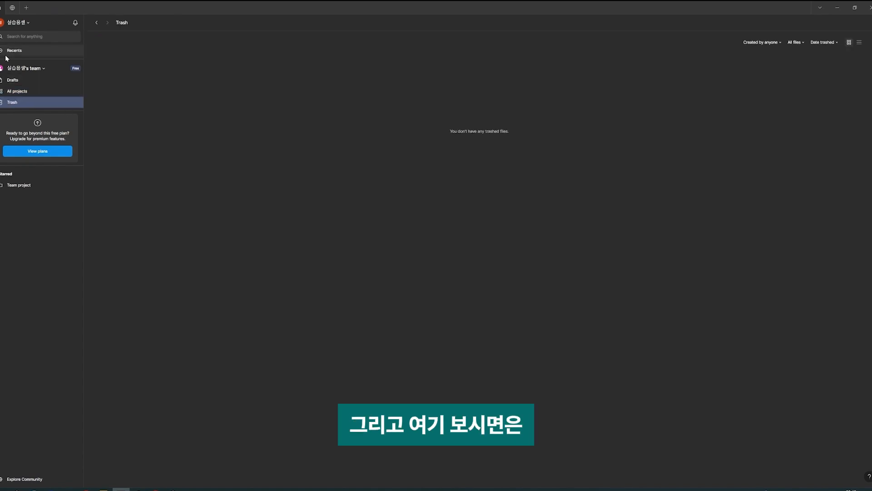
mouse_move(3, 82)
mouse_down()
mouse_move(31, 83)
mouse_move(61, 38)
mouse_move(0, 96)
mouse_up()
Create a new design file from the Recents view
click(38, 70)
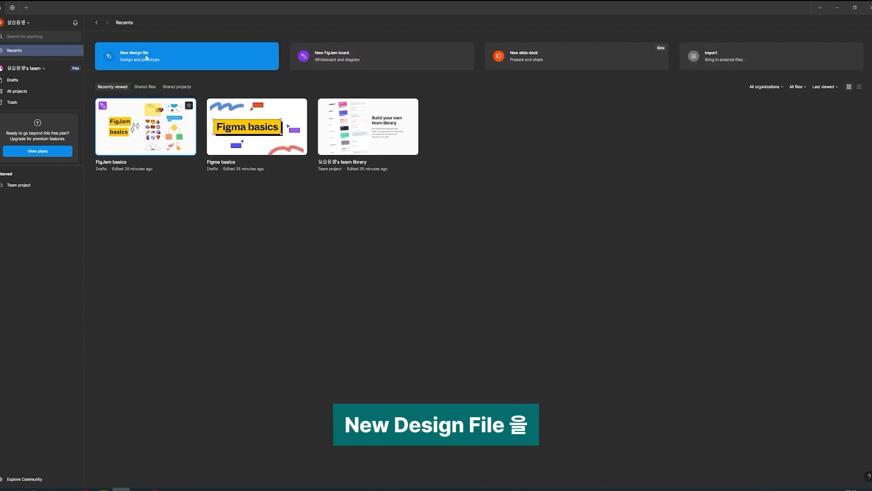
click(154, 59)
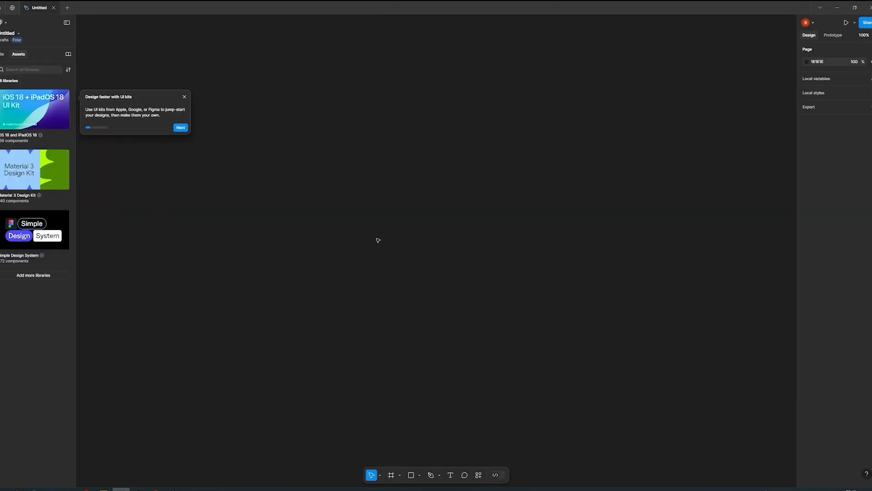
drag(168, 37, 101, 25)
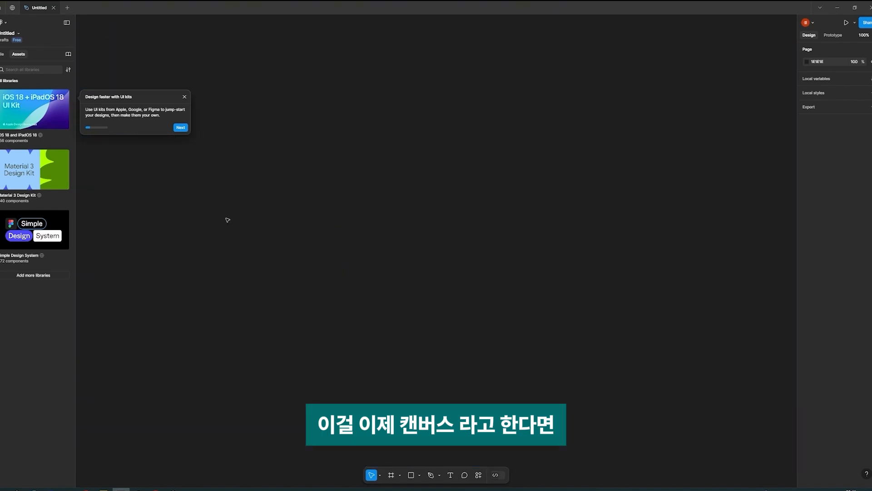
drag(226, 171, 354, 411)
drag(331, 97, 413, 337)
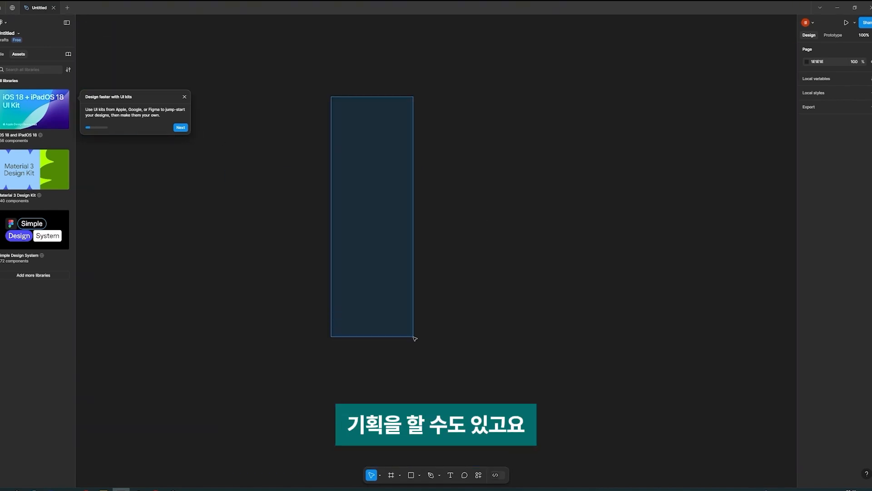
drag(398, 96, 640, 236)
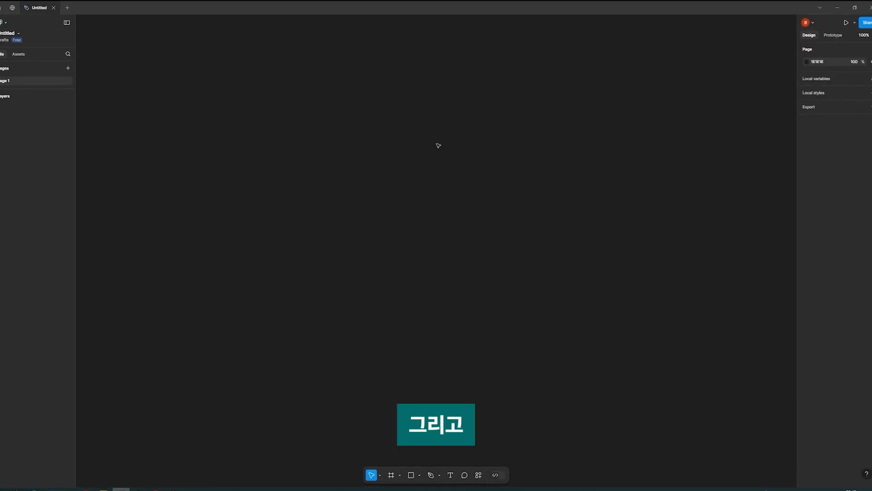
Draw a trial rectangle of about 351 × 393 on the canvas and delete it
key(r)
mouse_move(250, 105)
mouse_down()
mouse_move(371, 229)
mouse_move(372, 242)
mouse_up()
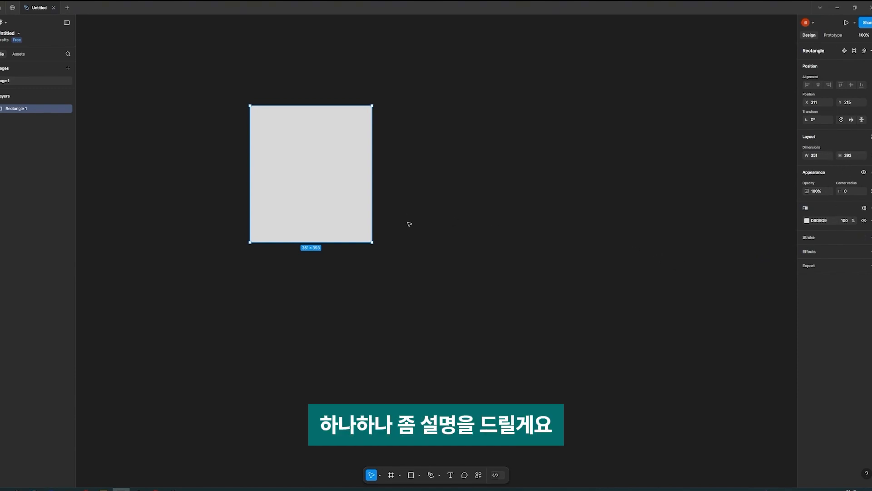
key(Delete)
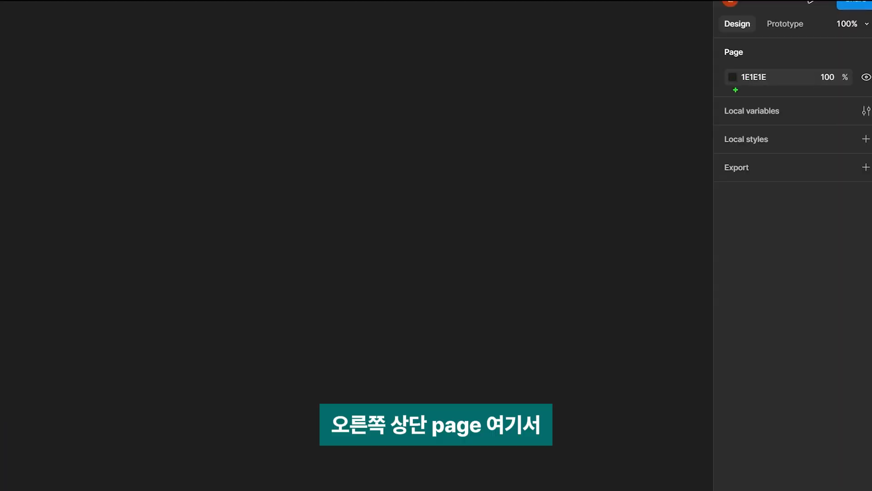
Set the page background color to the light gray ECECEC
mouse_move(720, 76)
mouse_down()
mouse_move(750, 70)
mouse_move(718, 98)
mouse_move(714, 76)
mouse_up()
click(733, 77)
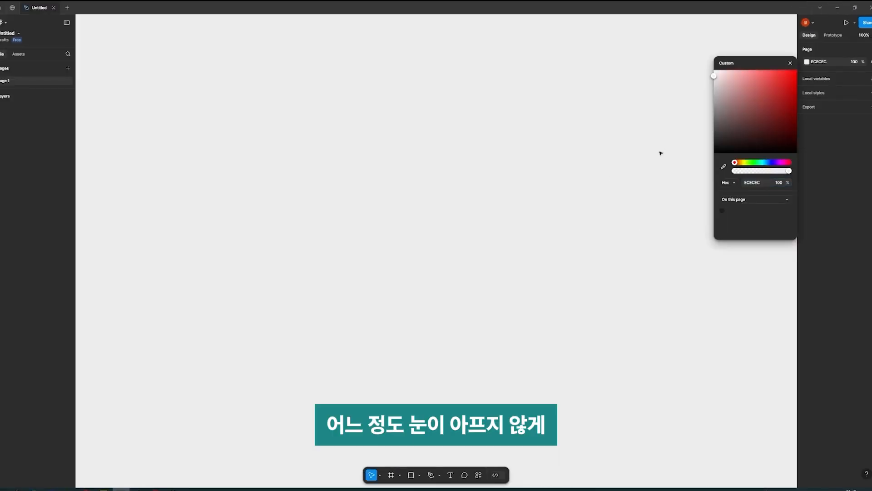
click(353, 113)
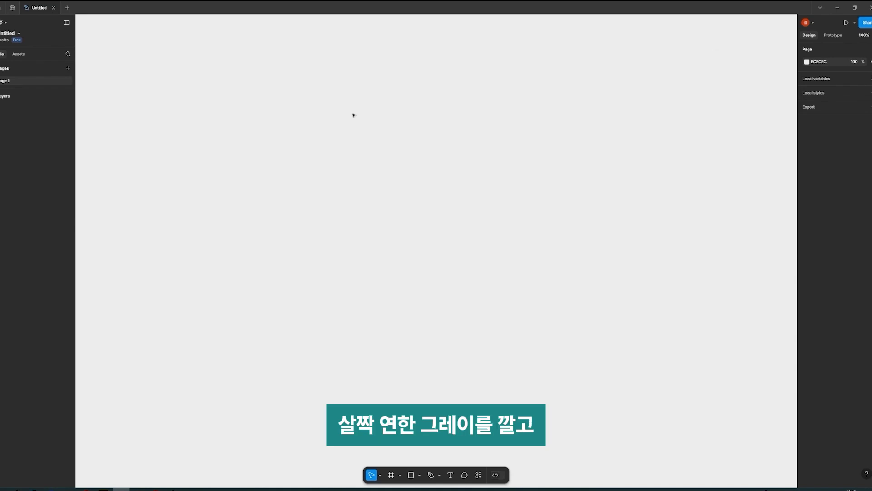
drag(265, 116, 626, 417)
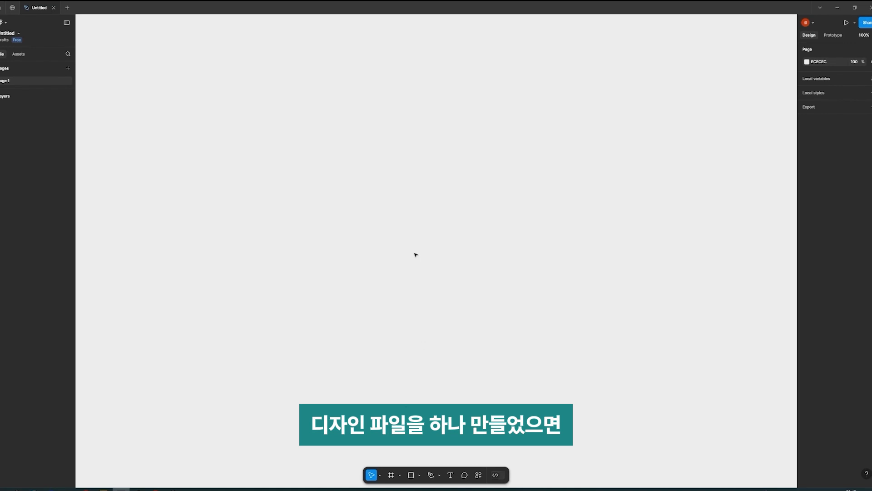
Rename the design file as 피그마최신기능설명
click(8, 33)
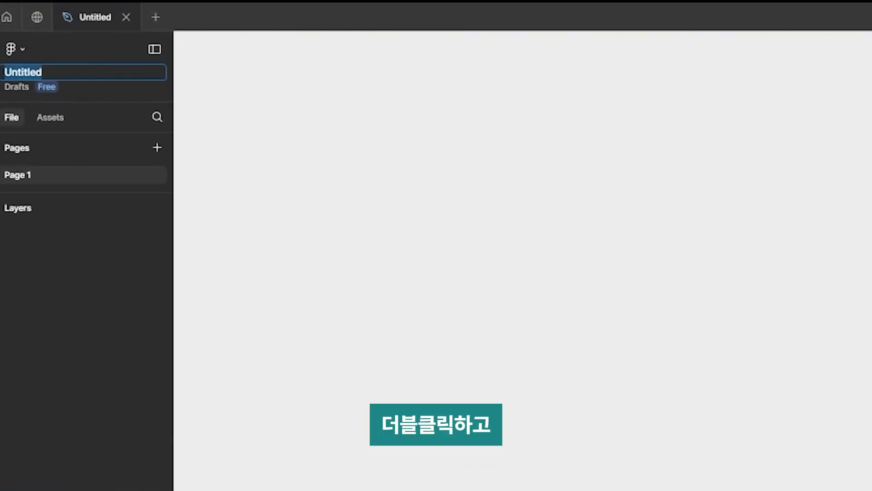
text(피그마최신기능설명)
key(Return)
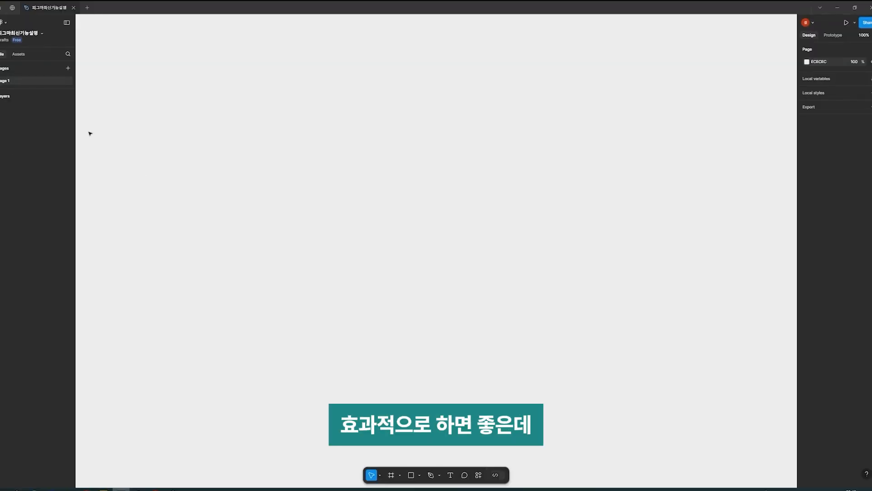
Rename the first page as 유튜브 기획
click(2, 81)
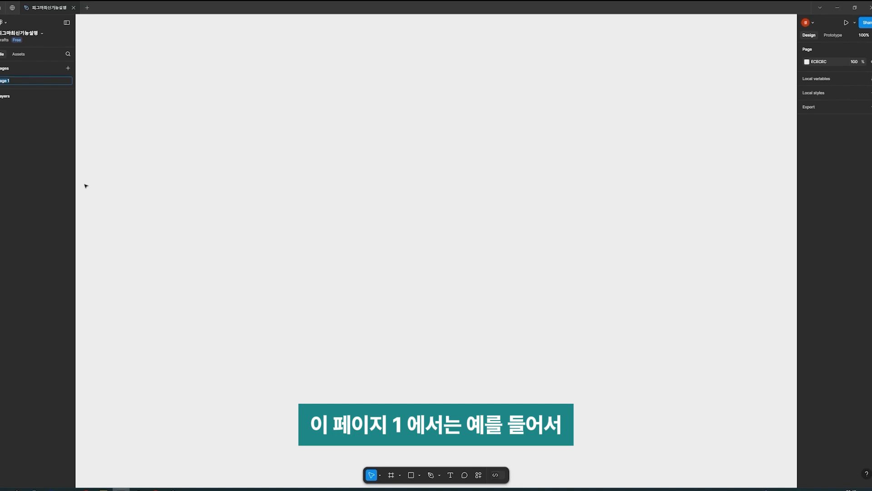
key(BackSpace)
text(유튜브 기획)
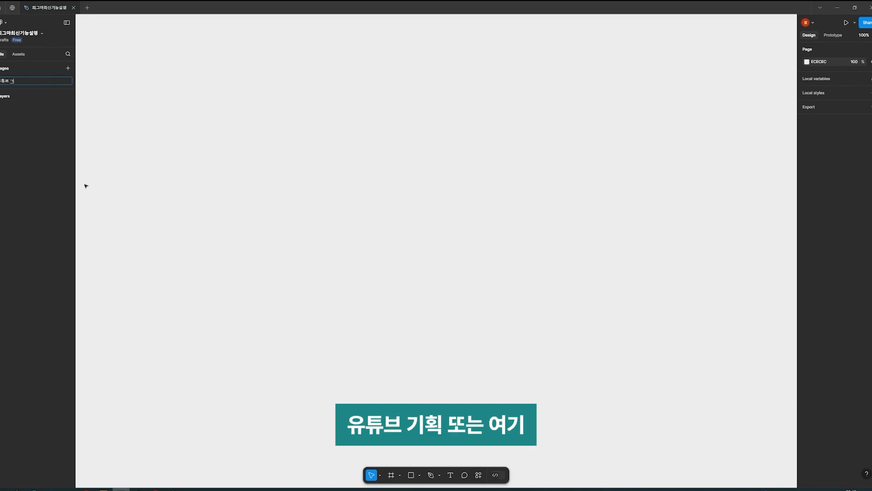
key(Return)
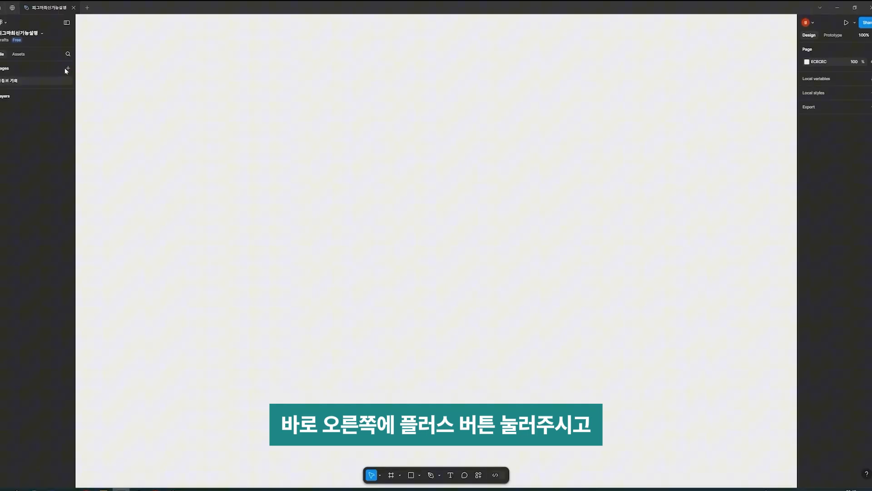
Add a second page to the file and name it 인스타 기획
click(68, 68)
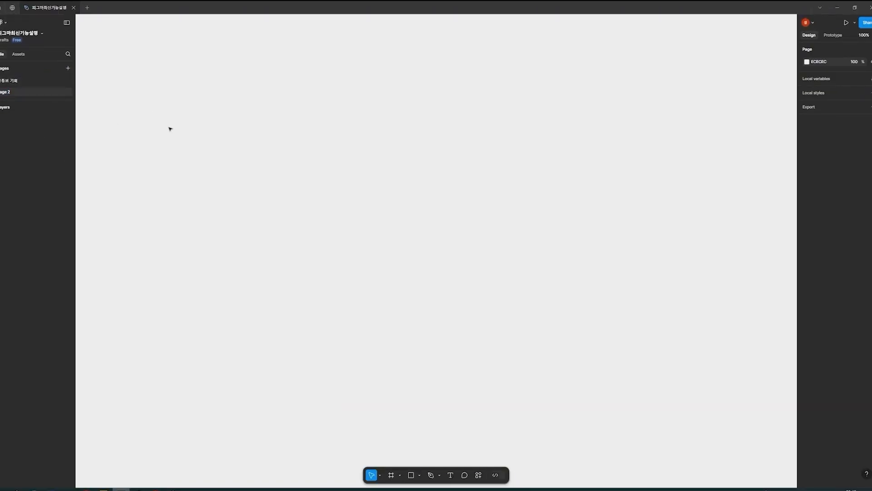
double_click(8, 93)
text(ㄹ)
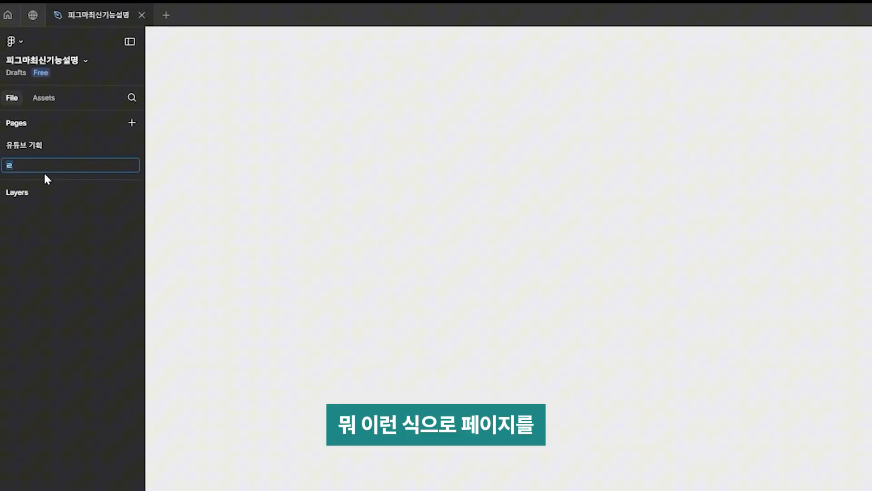
key(BackSpace)
text(인스타 기획)
key(Return)
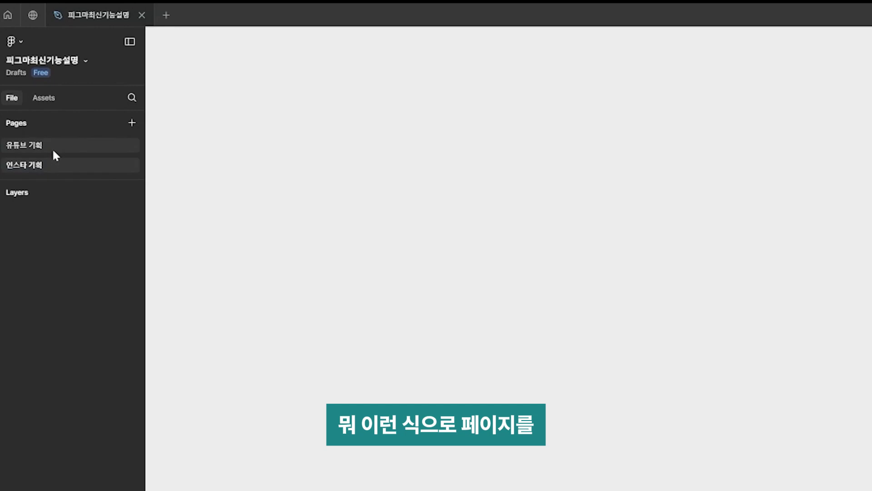
click(74, 166)
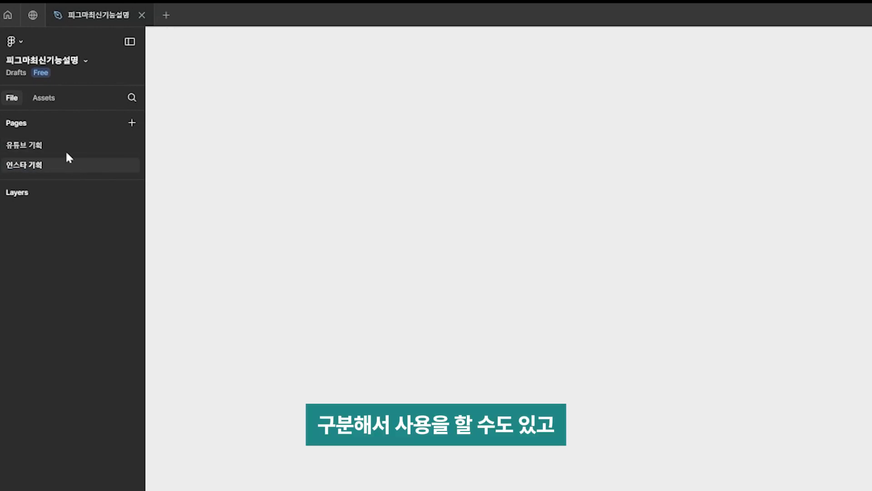
Rename the first page as 10월달 기획안 and the second page as 11월달 기획안
click(66, 150)
double_click(21, 144)
text(10월달 기획ㅇ)
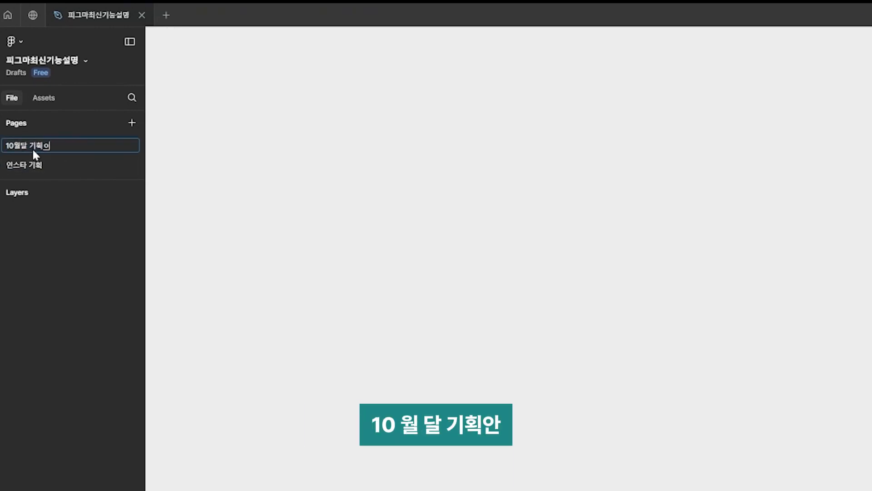
text(안)
key(Return)
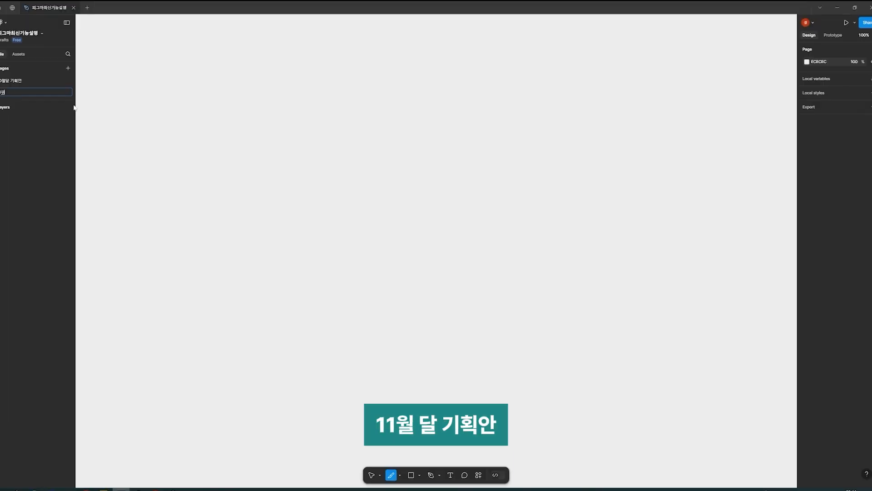
text(월달 기획안)
key(Return)
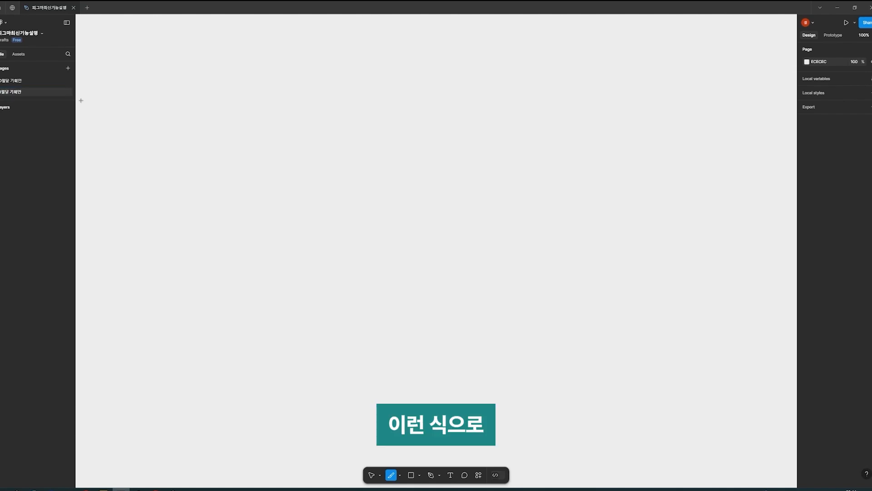
Draw a rectangle about 1187 × 590 on the 10월달 기획안 page
click(14, 80)
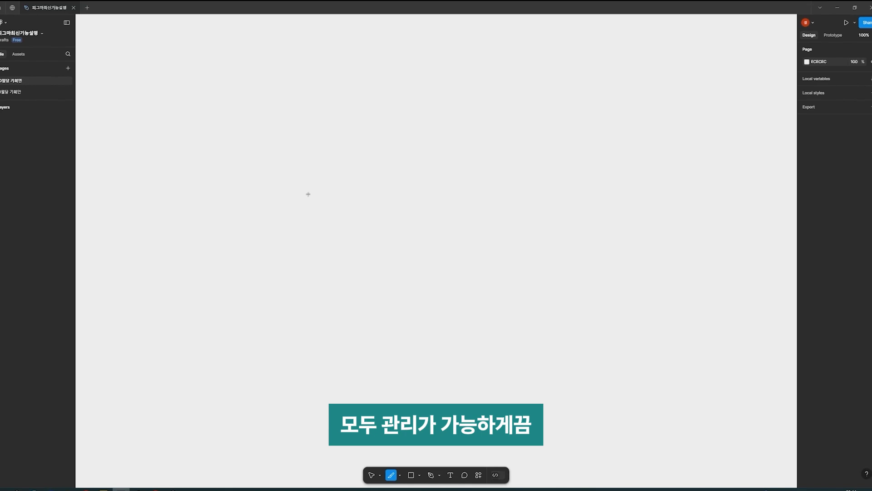
key(v)
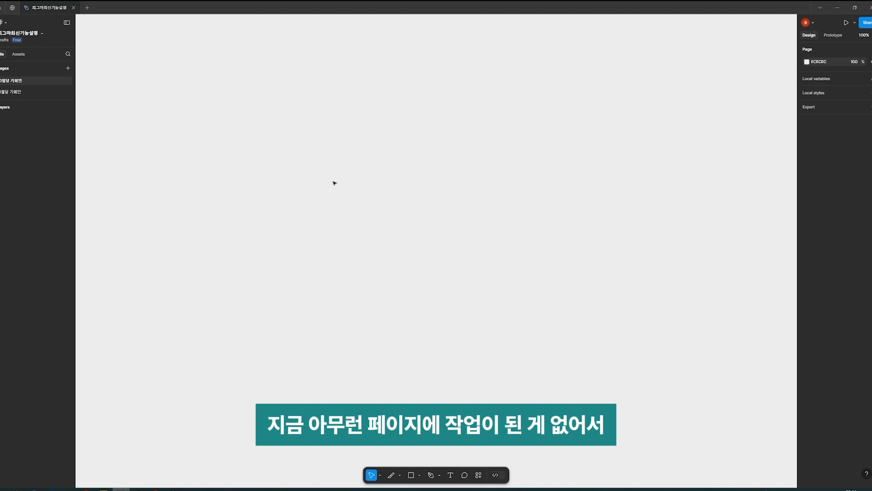
click(28, 83)
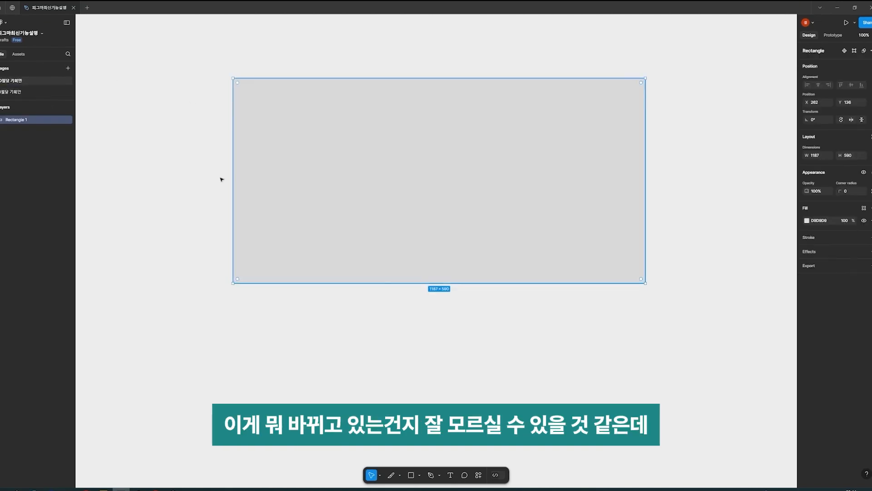
Place two 100 × 100 slices on the 11월달 기획안 page and select them both
click(23, 91)
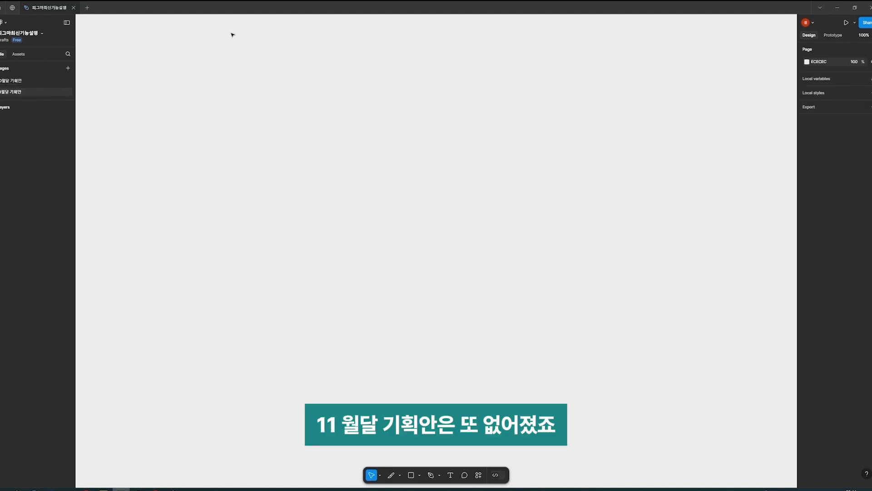
click(268, 196)
key(s)
click(414, 225)
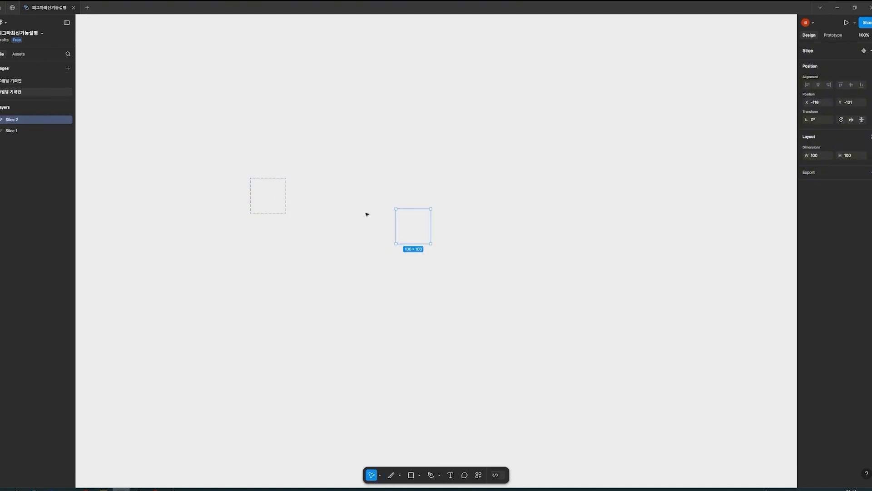
key(ctrl+a)
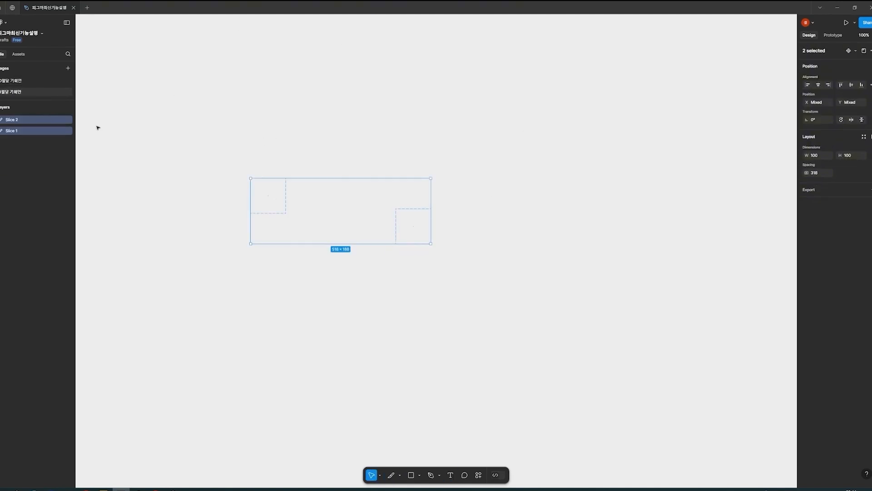
Delete the large rectangle from the 10월달 기획안 page
click(37, 80)
drag(224, 116, 612, 291)
key(Delete)
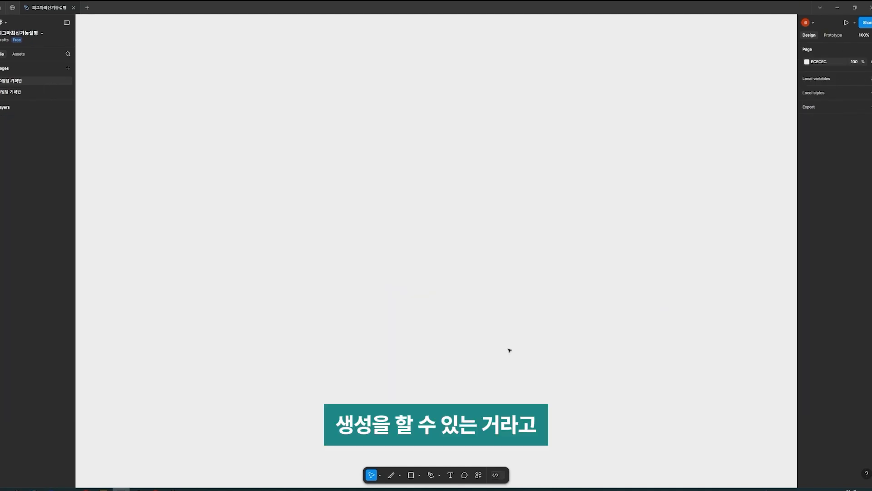
Add the text 피그마 화면이 바뀌었죠! to the canvas of the 10월달 기획안 page
scroll(233, 109, down, 2)
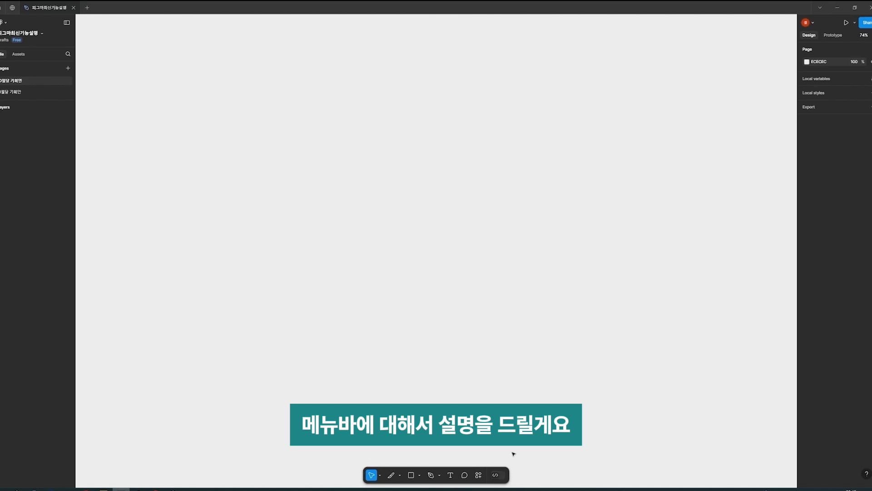
click(379, 475)
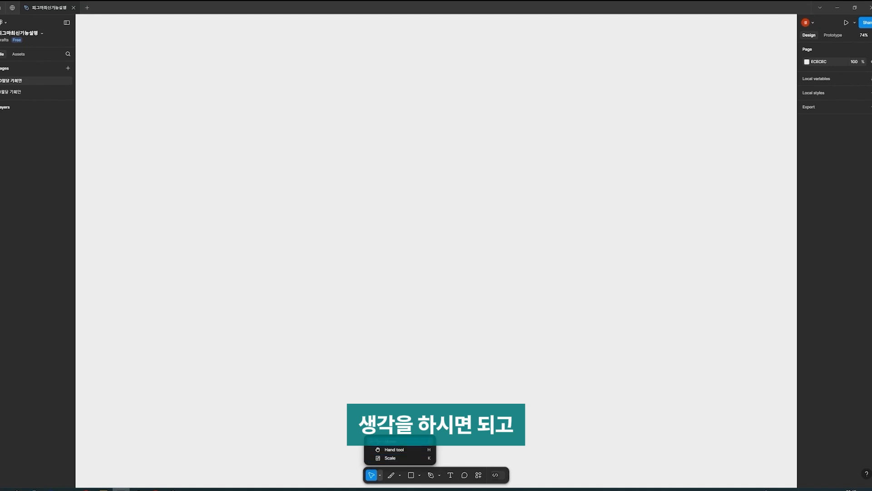
click(399, 442)
text(ㄹㄹㄹ)
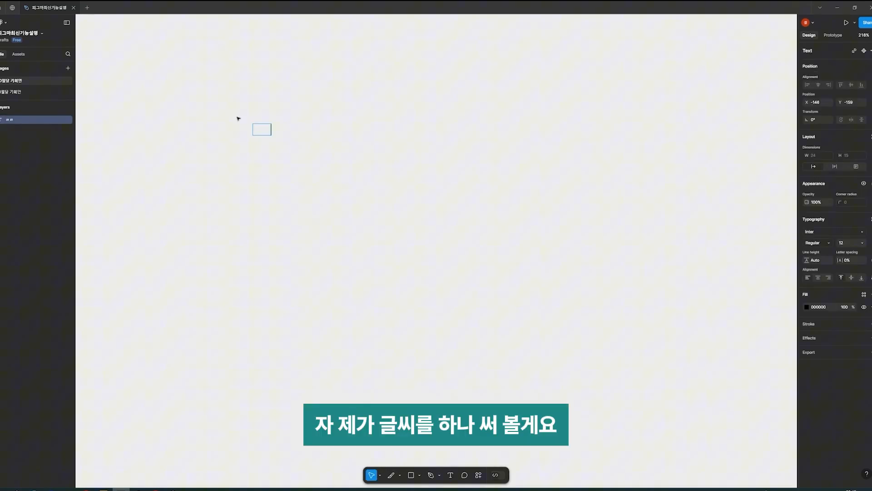
key(ctrl+a)
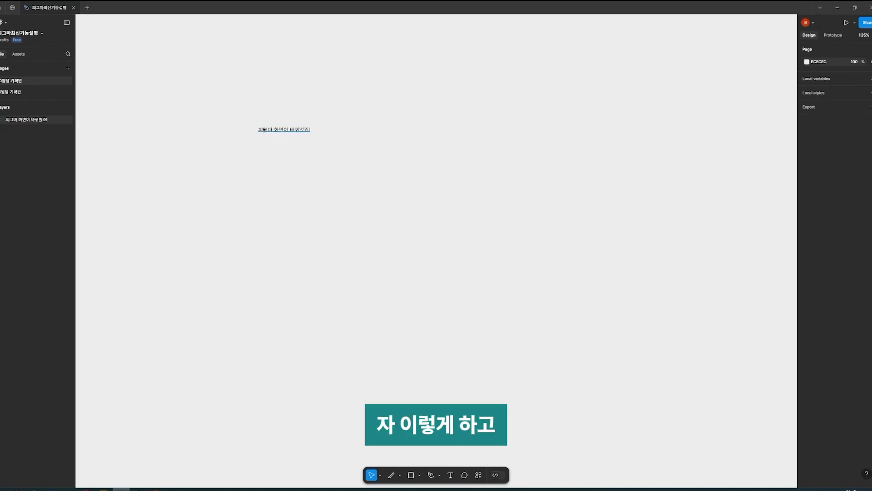
Zoom in and out around the text and pan the canvas in several directions to practise navigating
ctrl+scroll(258, 142, up, 10)
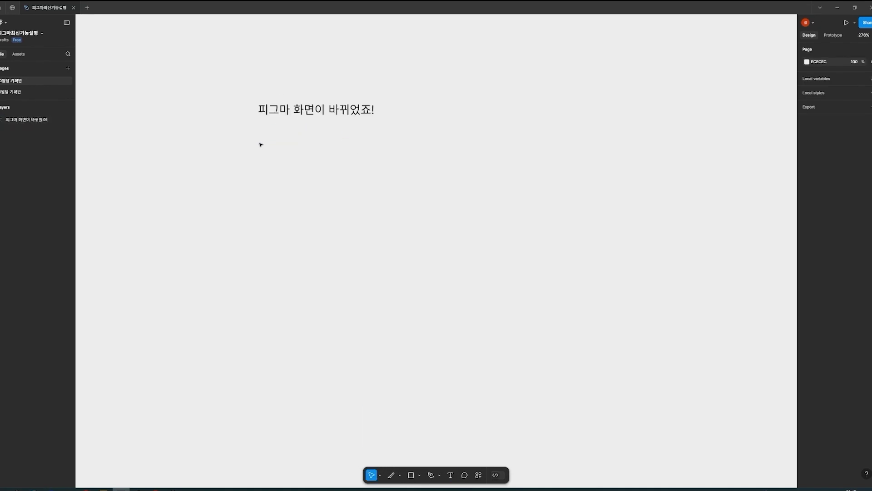
ctrl+scroll(311, 86, down, 3)
ctrl+scroll(323, 129, down, 5)
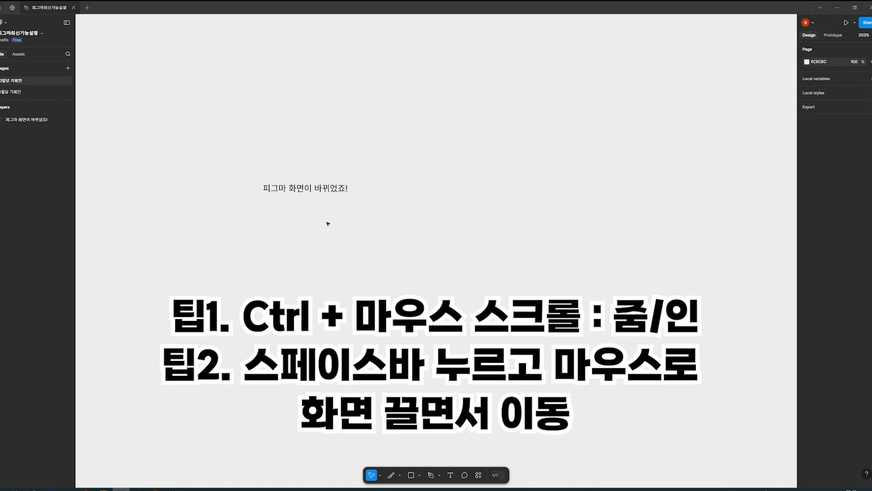
ctrl+scroll(312, 150, up, 2)
ctrl+scroll(304, 168, down, 4)
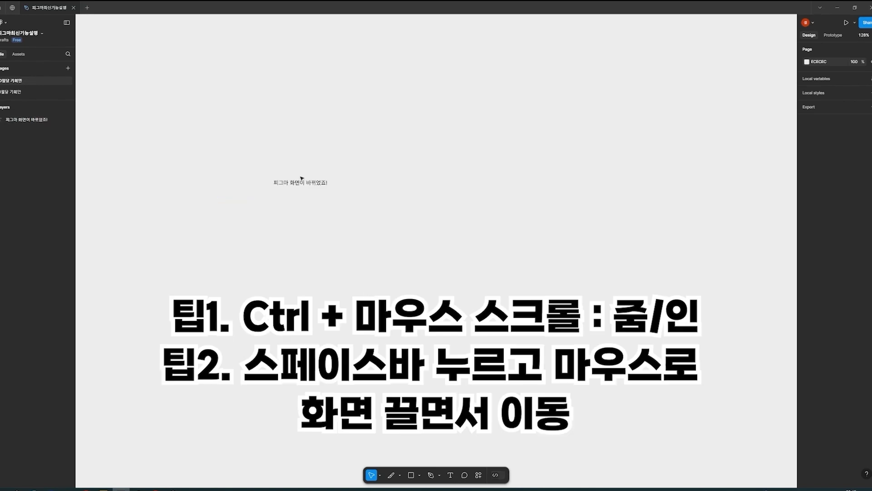
ctrl+scroll(299, 178, up, 8)
ctrl+scroll(299, 178, down, 8)
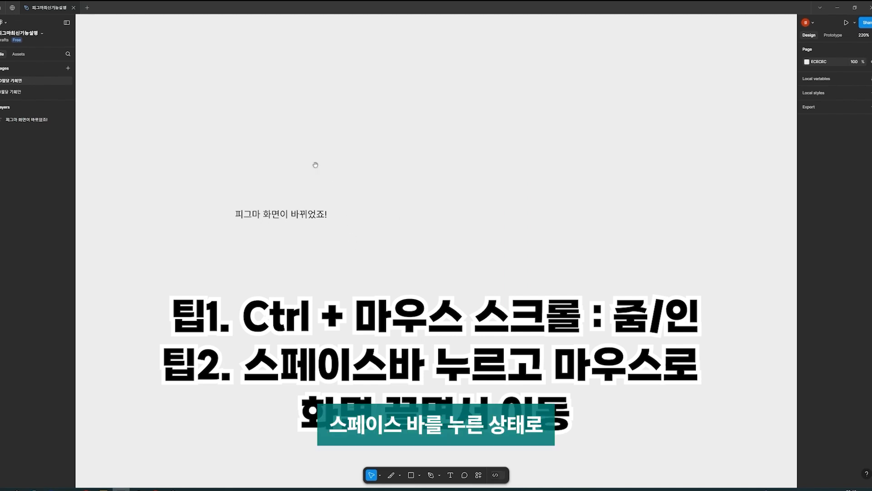
drag(466, 129, 335, 170)
drag(202, 167, 644, 356)
drag(650, 138, 280, 255)
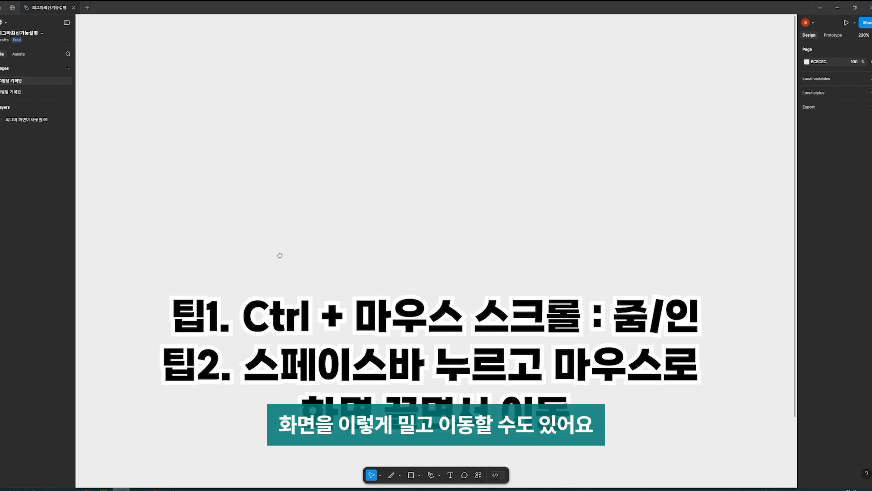
drag(376, 418, 339, 204)
drag(332, 395, 509, 183)
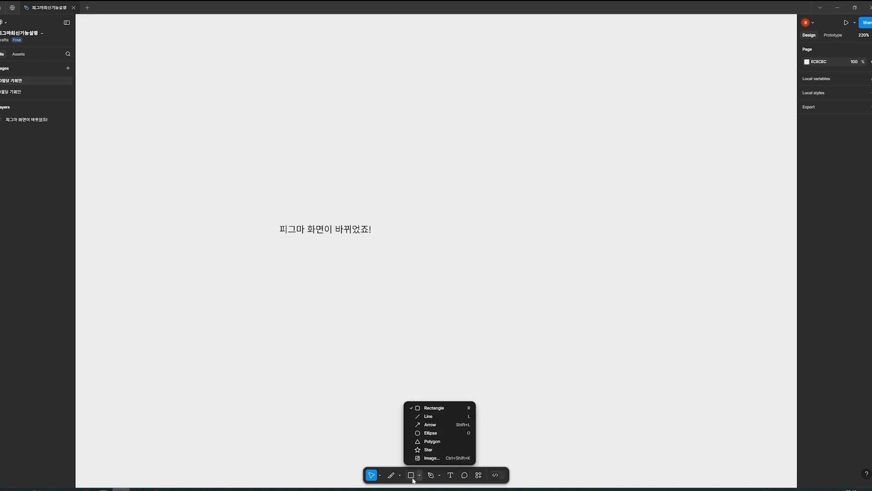
click(412, 476)
click(420, 475)
click(420, 477)
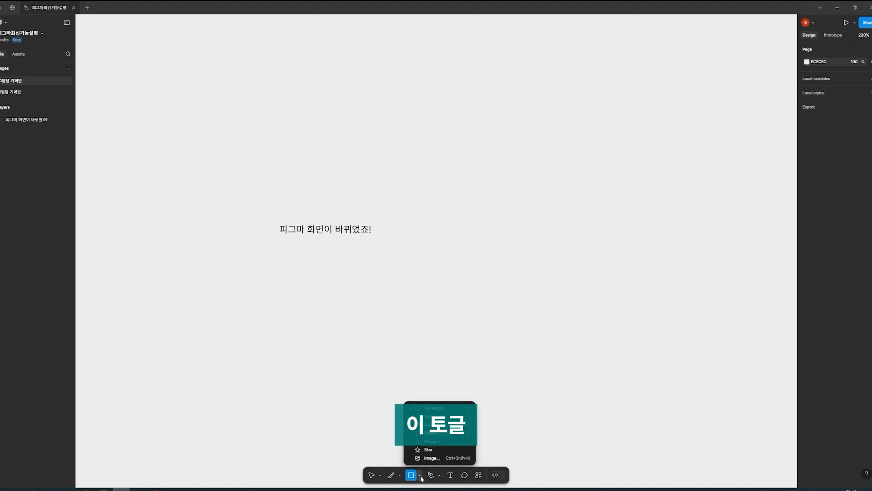
click(420, 477)
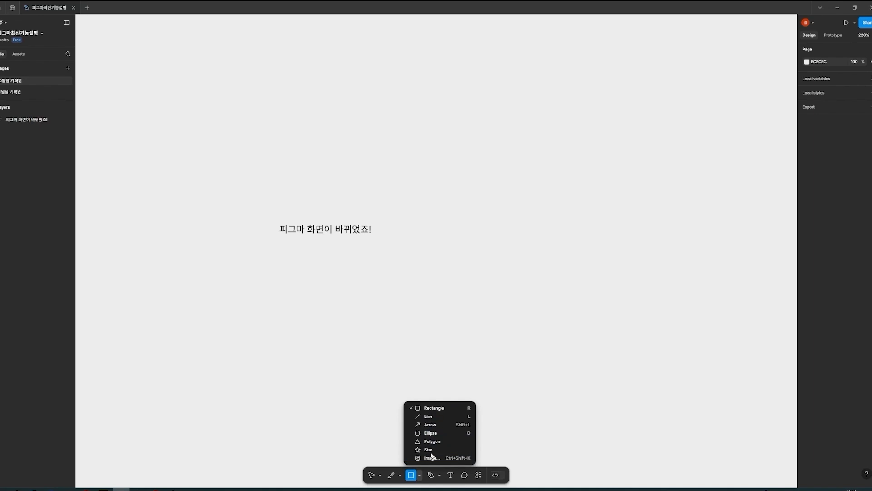
Draw a closed, straight-edged six-point shape about 381 × 276 around and beside the text with the Pen tool
click(439, 476)
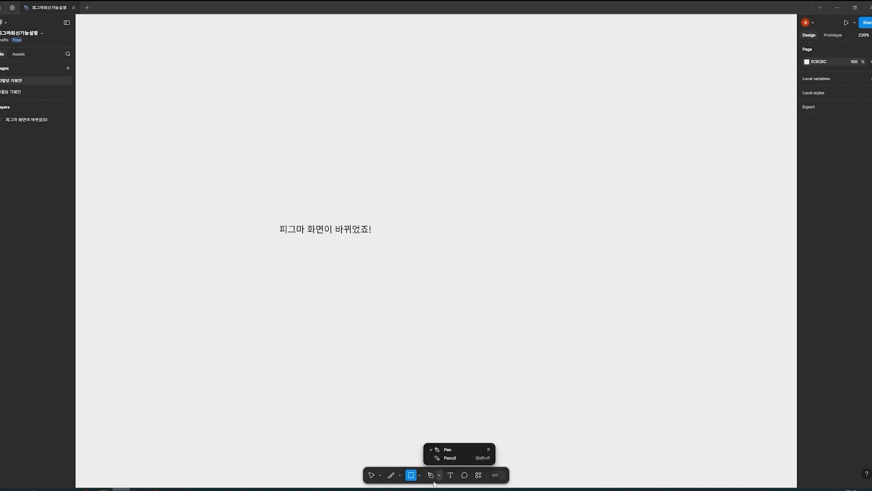
click(461, 449)
click(365, 278)
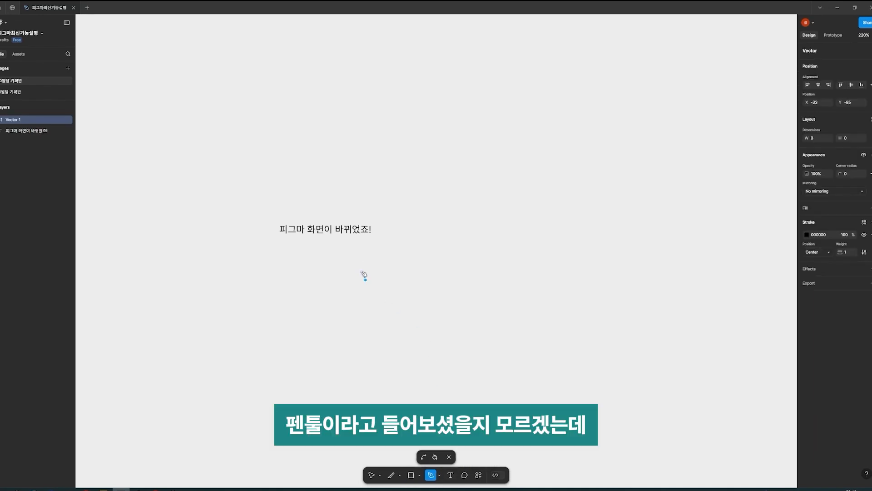
click(430, 155)
click(566, 290)
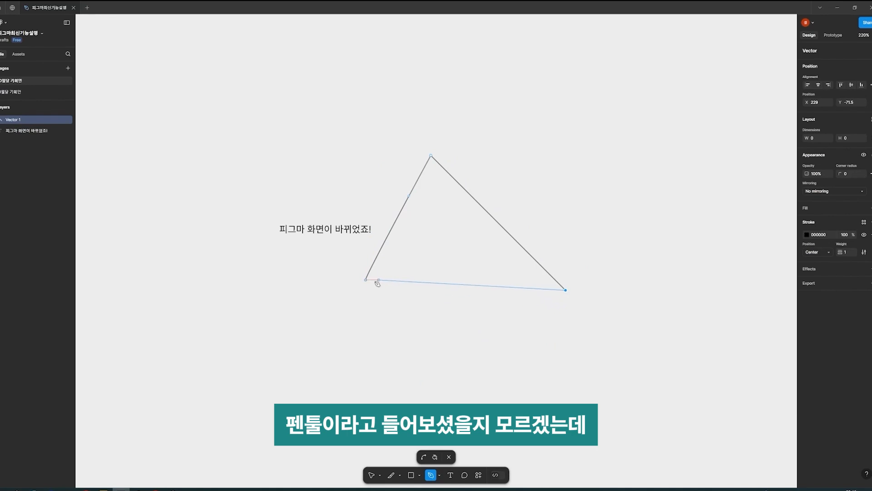
click(506, 353)
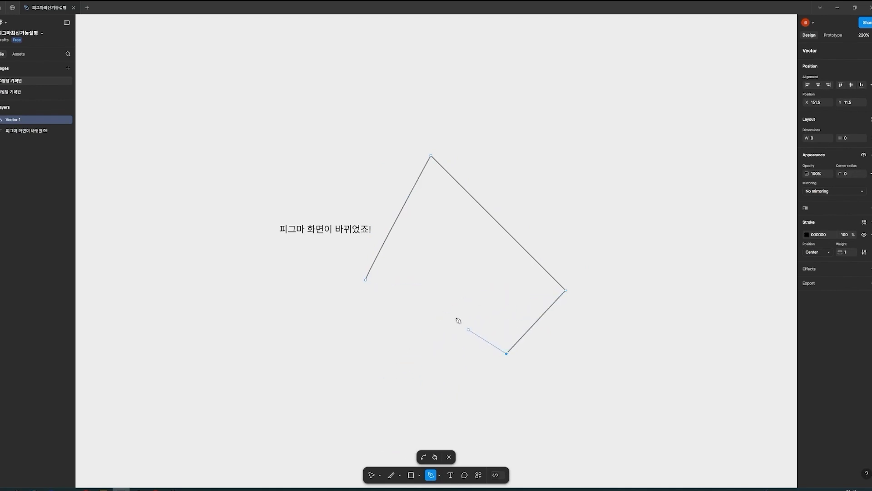
click(290, 366)
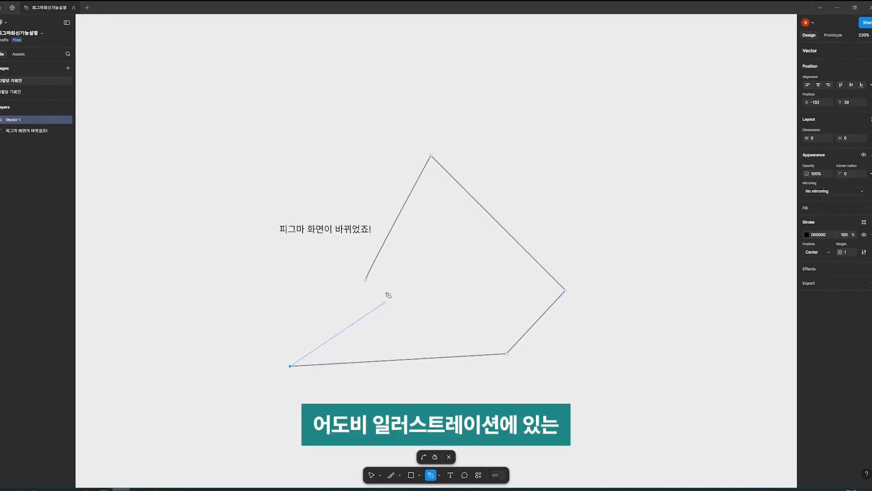
click(386, 290)
click(365, 279)
key(Escape)
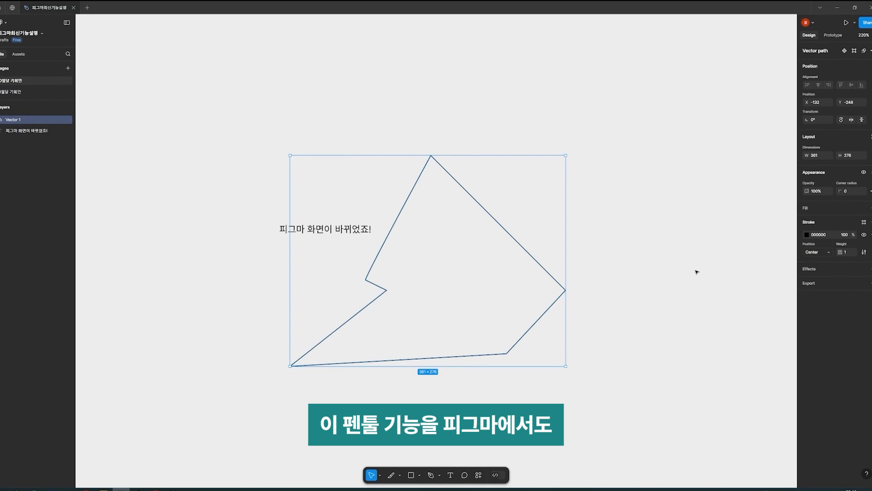
key(Escape)
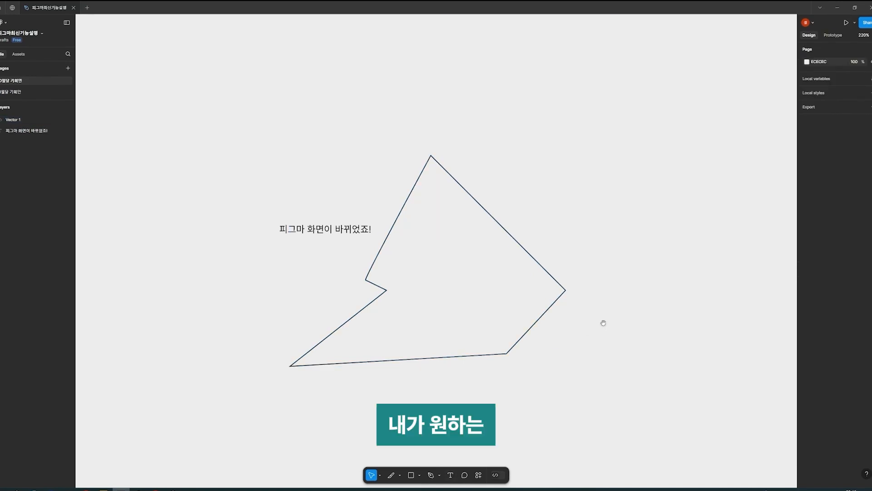
Draw a second vector beside the first with the Pen tool, combining an open curve with a closed shape beneath it
drag(602, 323, 479, 326)
key(p)
click(455, 236)
drag(579, 208, 644, 246)
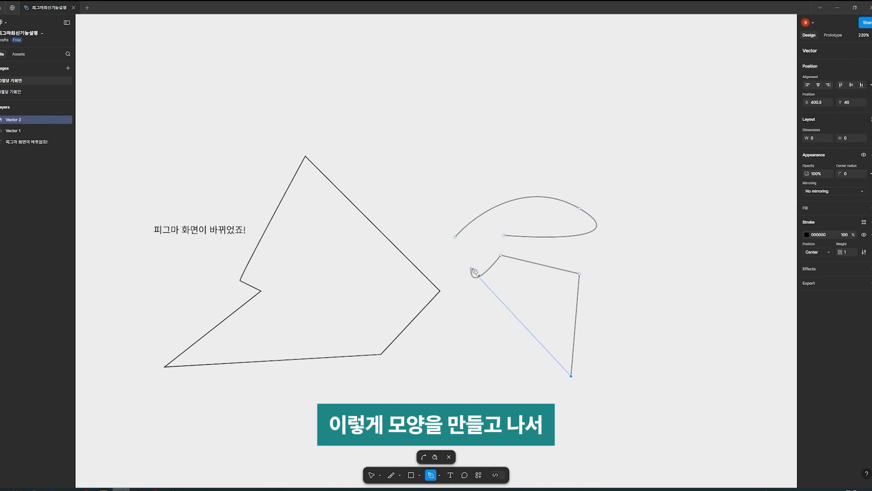
click(471, 269)
double_click(646, 343)
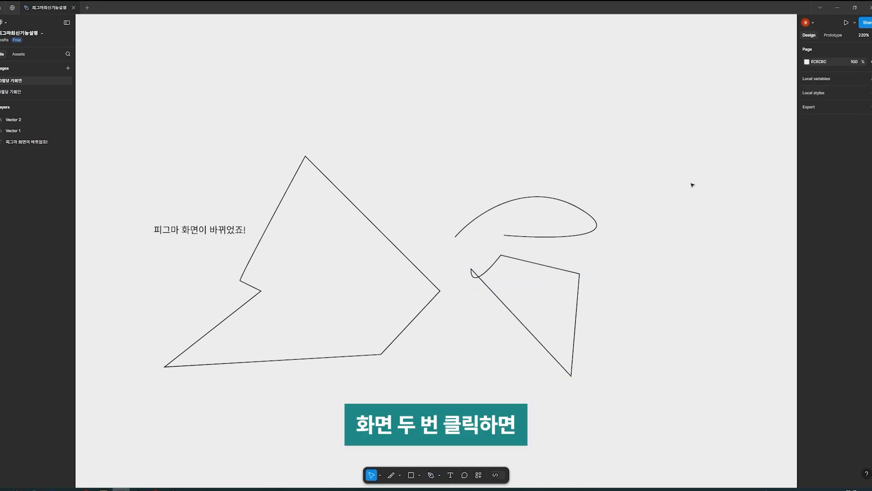
Move the second vector slightly up and give it a D9D9D9 fill
click(585, 276)
drag(585, 276, 599, 229)
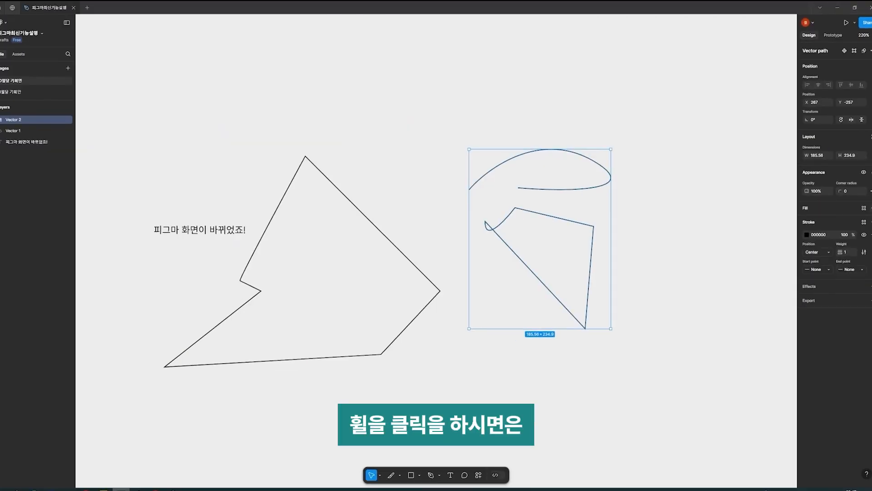
click(871, 207)
click(600, 281)
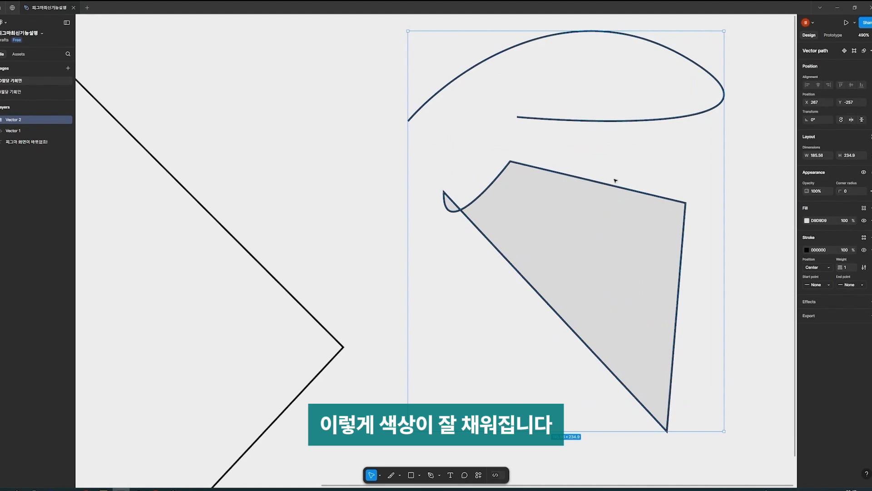
Examine the anchor points of the second vector, including the open curve's endpoints, in vector editing mode
click(516, 124)
drag(516, 124, 499, 157)
double_click(391, 154)
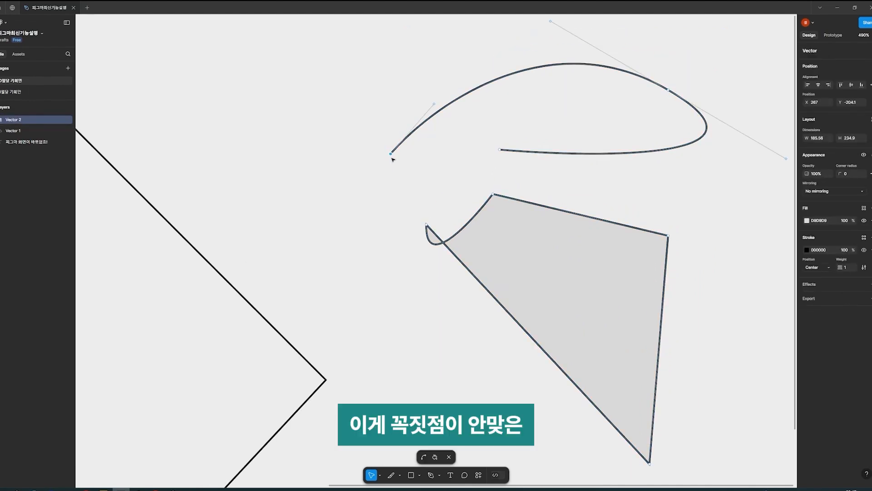
key(Escape)
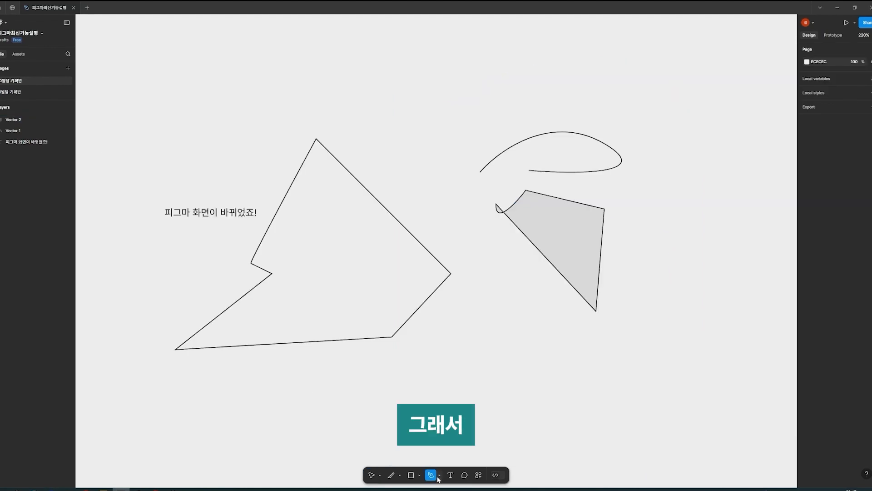
Draw three looping freehand strokes over and around the existing text and vectors with the Pencil tool
click(433, 477)
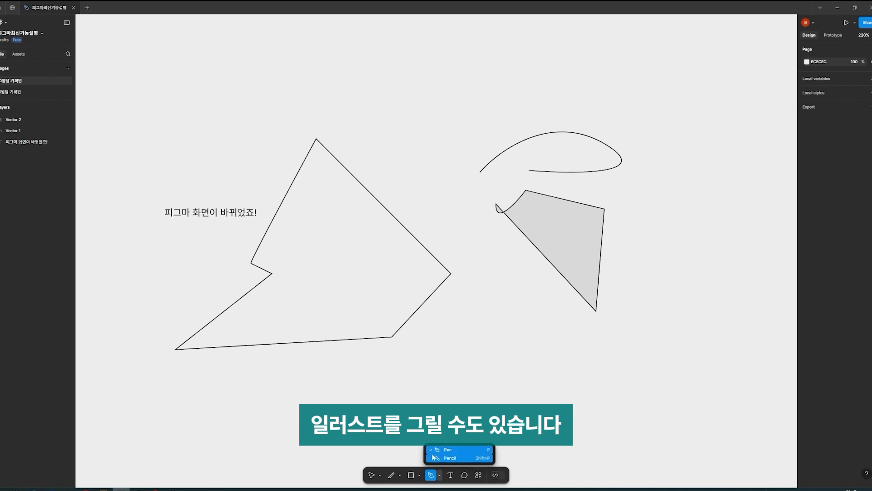
click(458, 458)
mouse_move(222, 249)
mouse_down()
mouse_move(266, 156)
mouse_move(305, 193)
mouse_up()
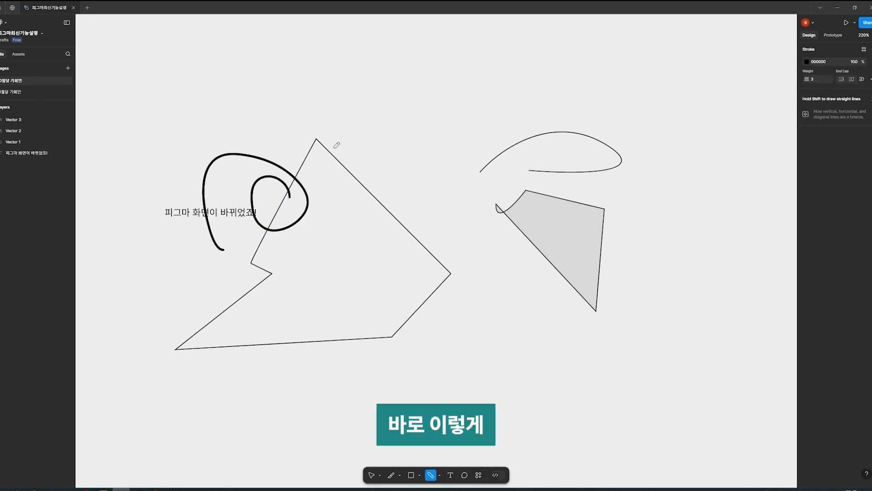
mouse_move(334, 146)
mouse_down()
mouse_move(475, 69)
mouse_move(441, 123)
mouse_move(587, 113)
mouse_up()
mouse_move(355, 355)
mouse_down()
mouse_move(454, 270)
mouse_move(565, 209)
mouse_up()
key(v)
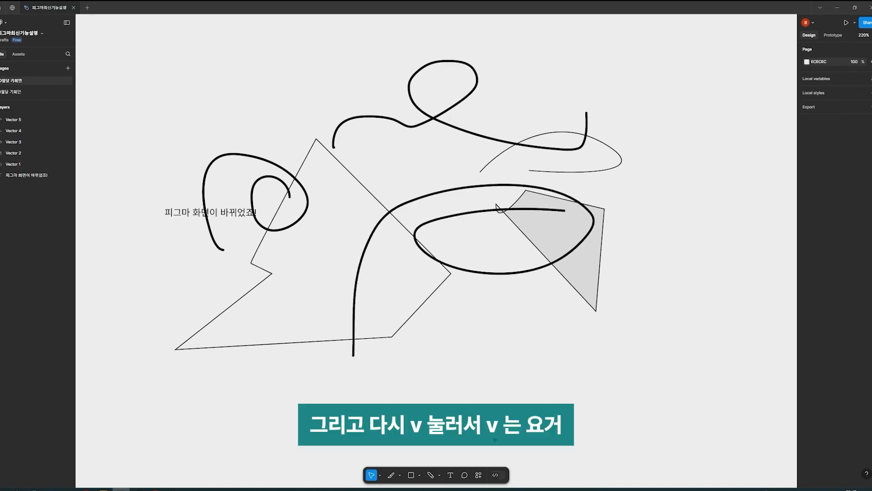
Check the Move tool's variants and try an area selection across the four vectors beside the spiral stroke
click(380, 475)
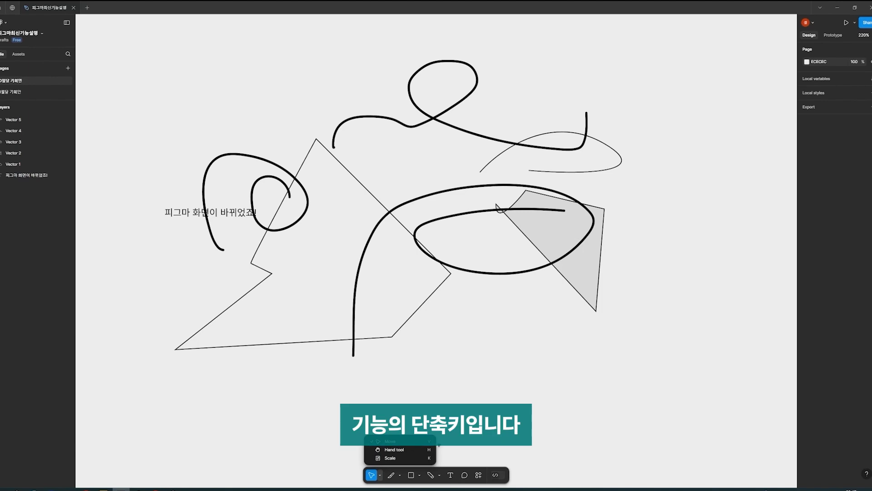
click(448, 378)
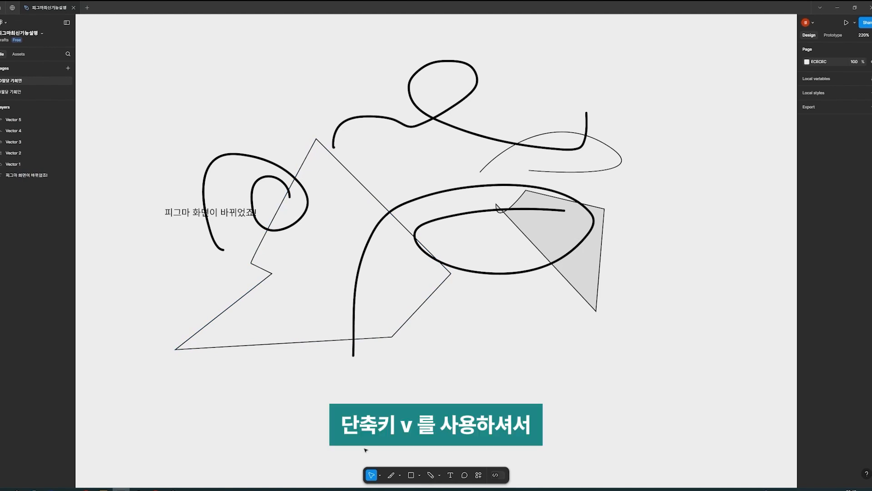
click(379, 475)
drag(527, 312, 330, 90)
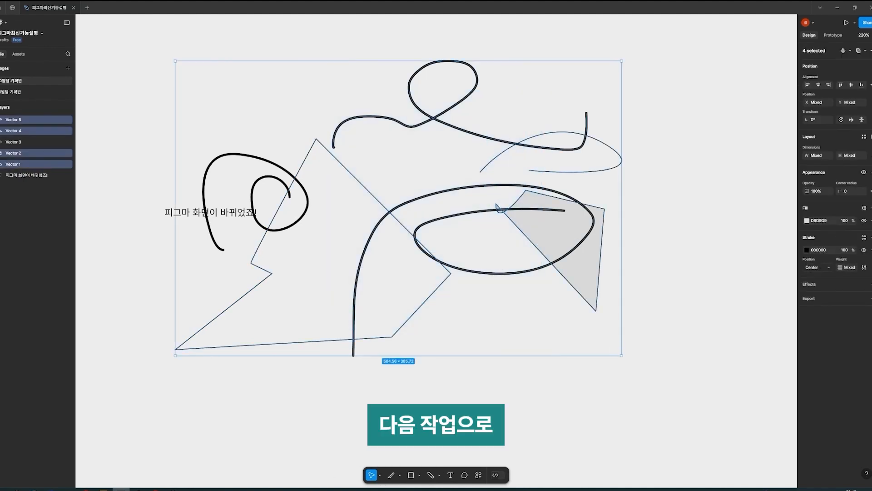
click(545, 380)
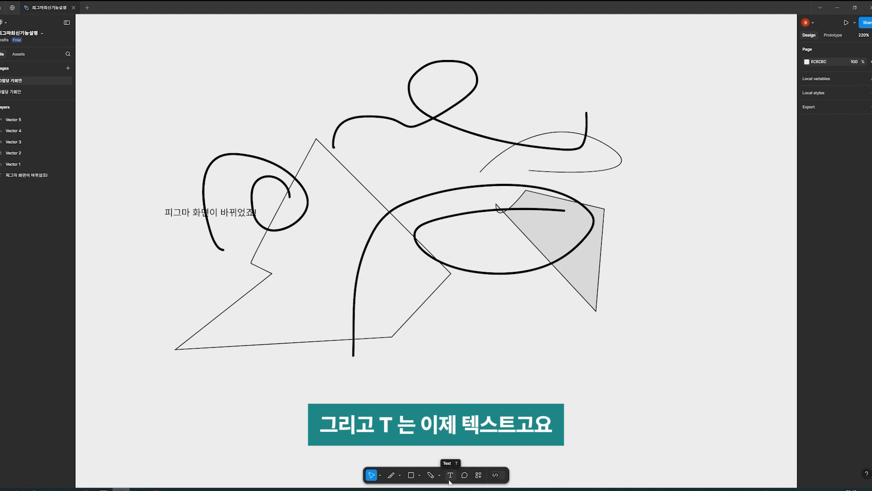
click(451, 475)
click(431, 360)
key(Escape)
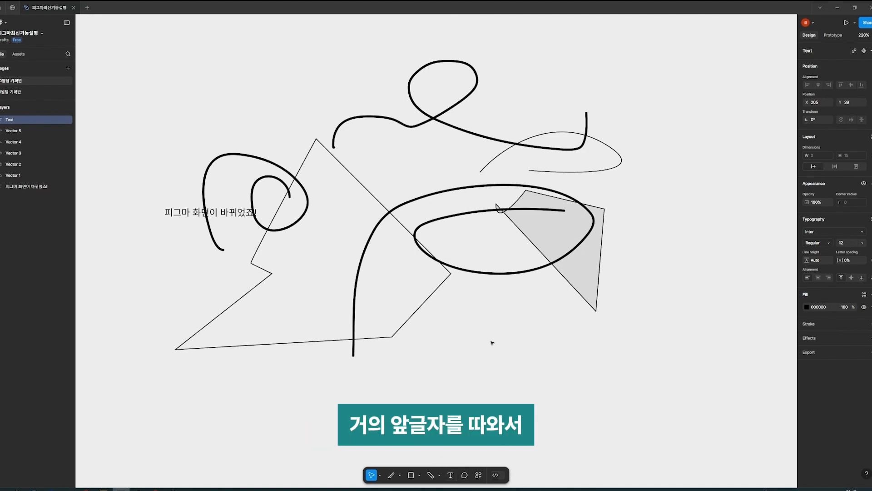
click(458, 385)
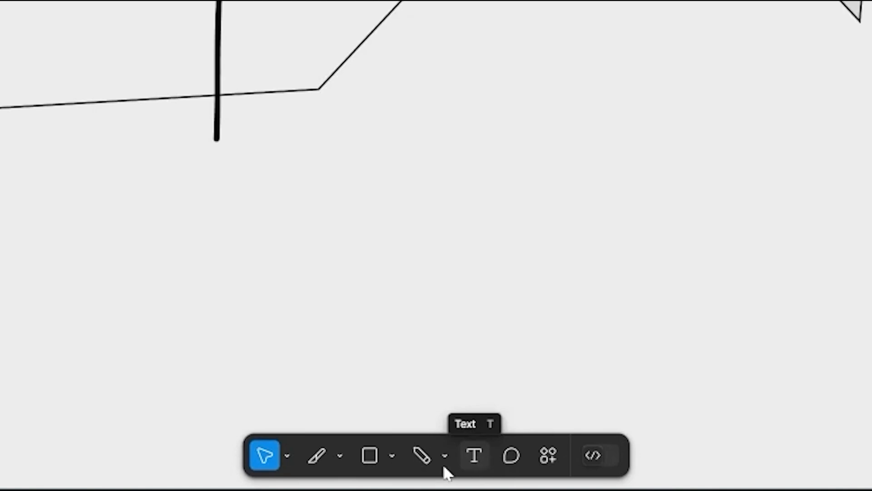
Draw a rectangle about 122 × 82 in the empty area below the vectors
click(391, 455)
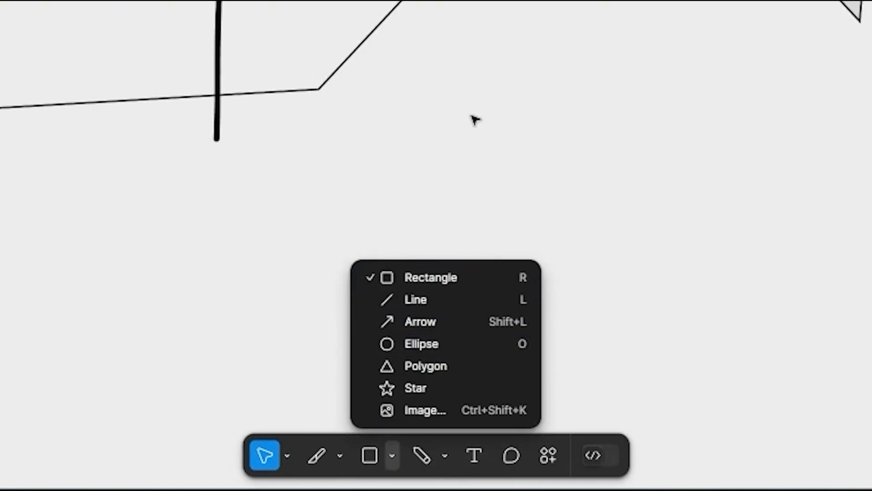
click(482, 233)
key(r)
mouse_move(437, 102)
mouse_down()
mouse_move(627, 250)
mouse_move(436, 113)
mouse_move(701, 272)
mouse_up()
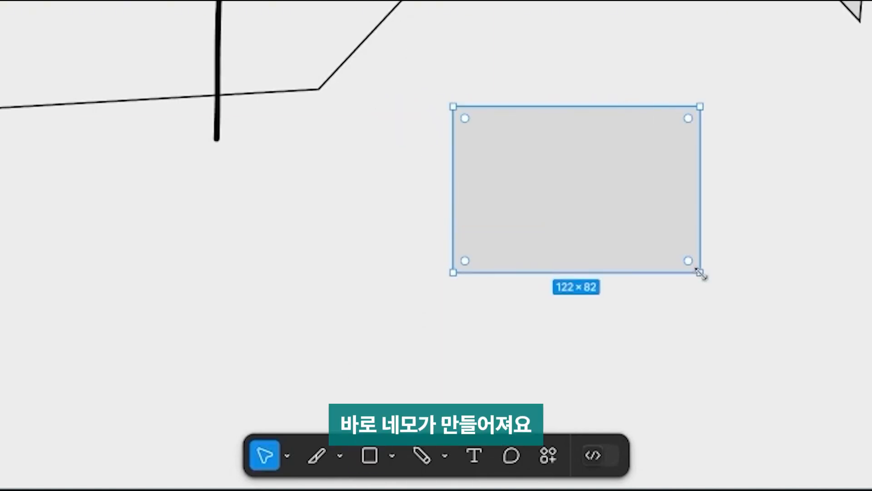
drag(763, 105, 543, 191)
click(505, 410)
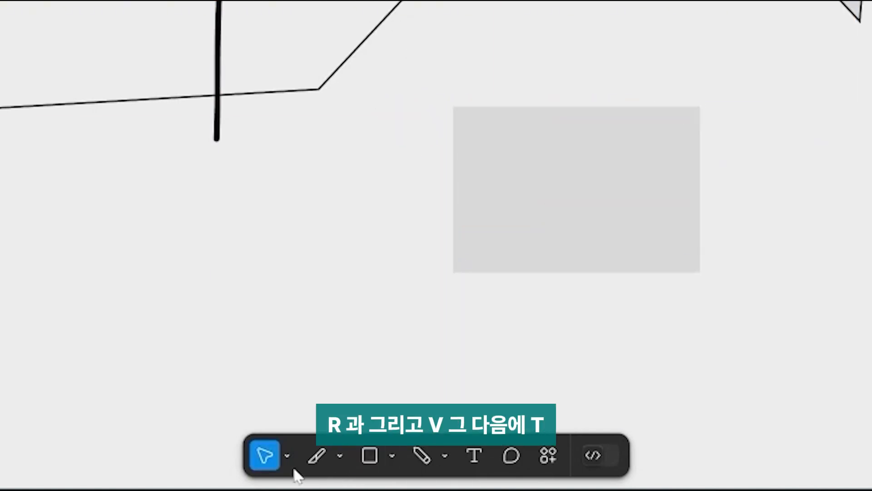
click(287, 456)
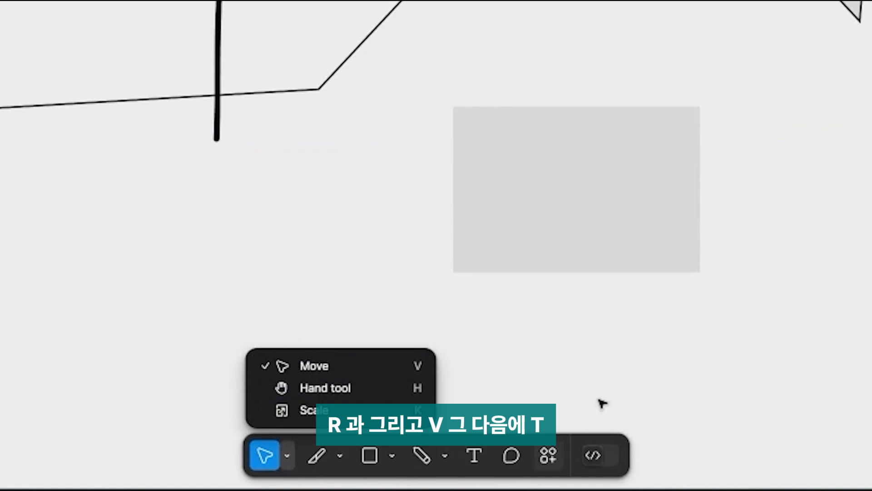
click(599, 402)
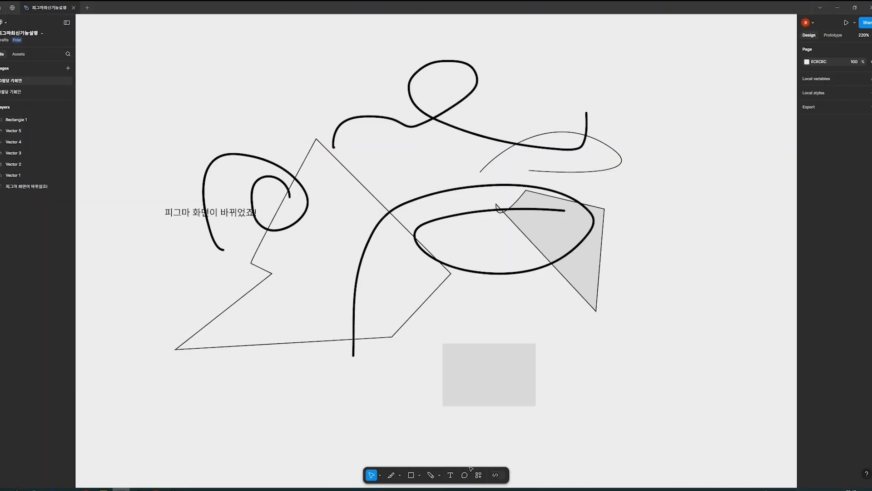
scroll(596, 411, down, 3)
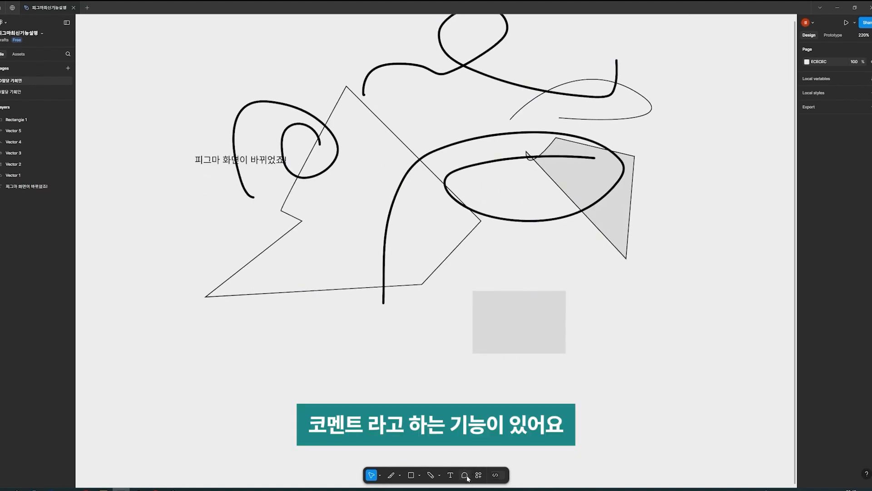
click(466, 478)
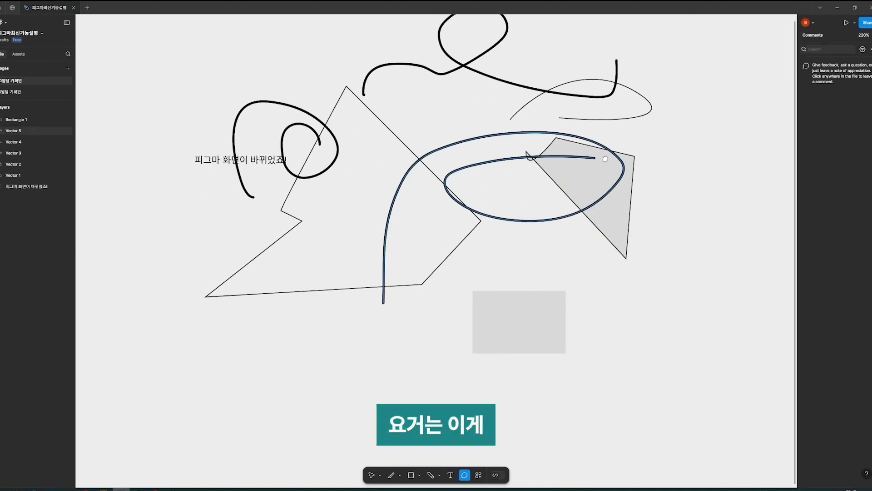
scroll(530, 352, up, 2)
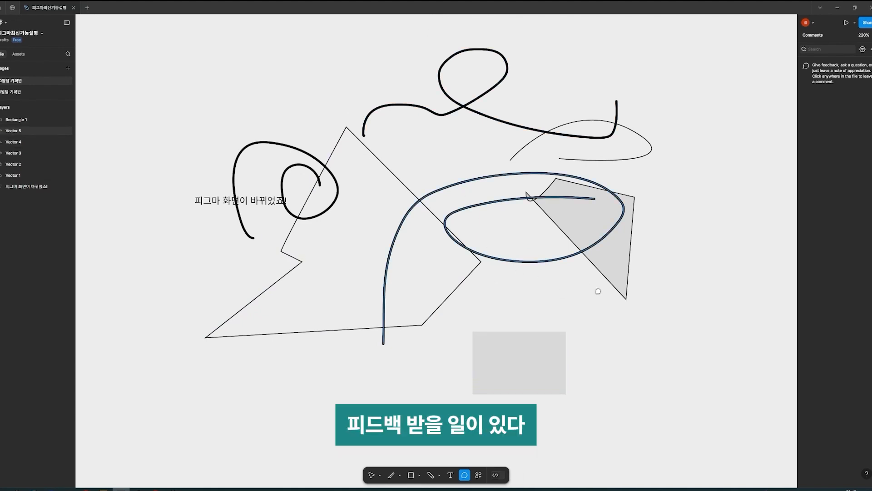
click(464, 474)
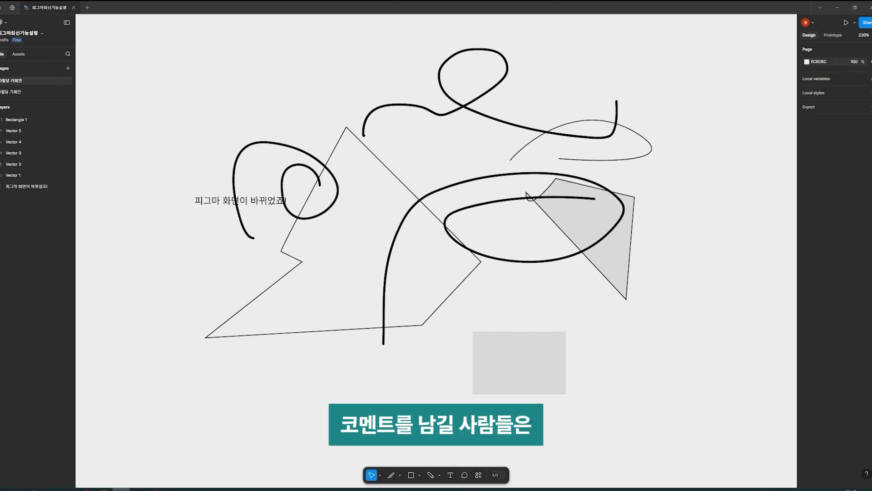
Start a comment just above the text, reading "기획이 약하다, 소구점이 약하다, 디자인이 잘 안보인다 등등등의 의견들을 적는 것."
click(467, 475)
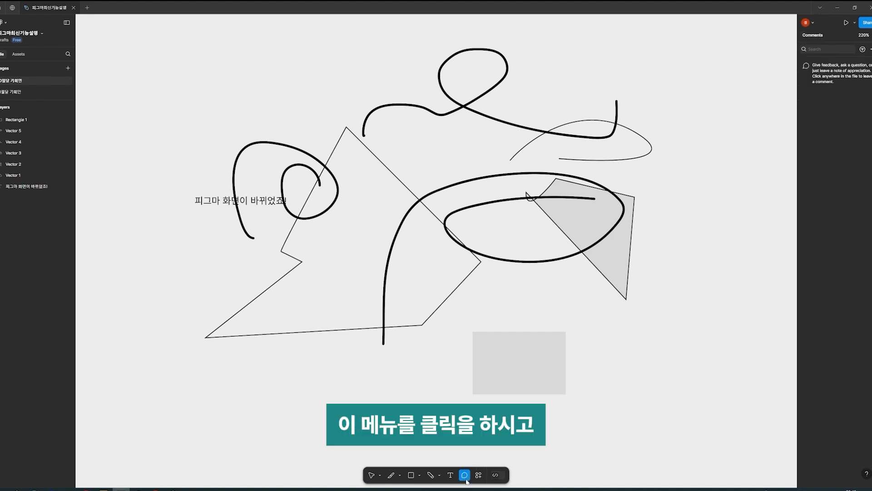
scroll(198, 232, up, 2)
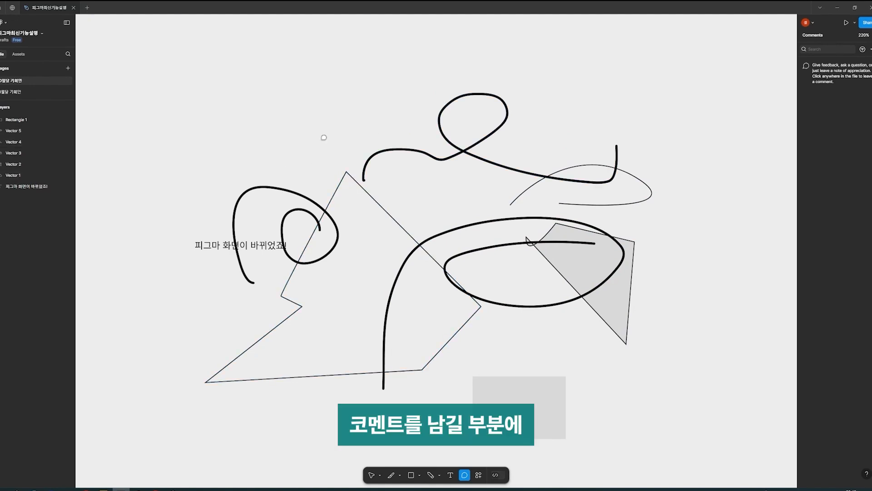
click(227, 222)
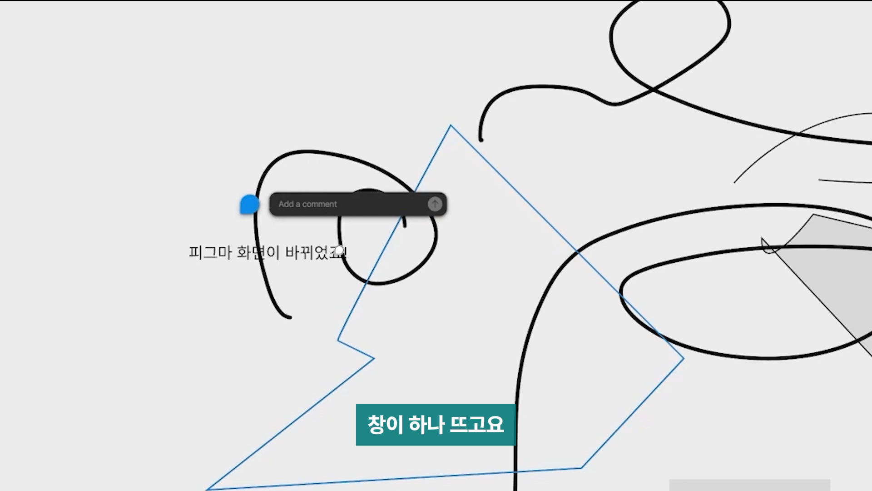
text(ㄹㄹ)
key(BackSpace)
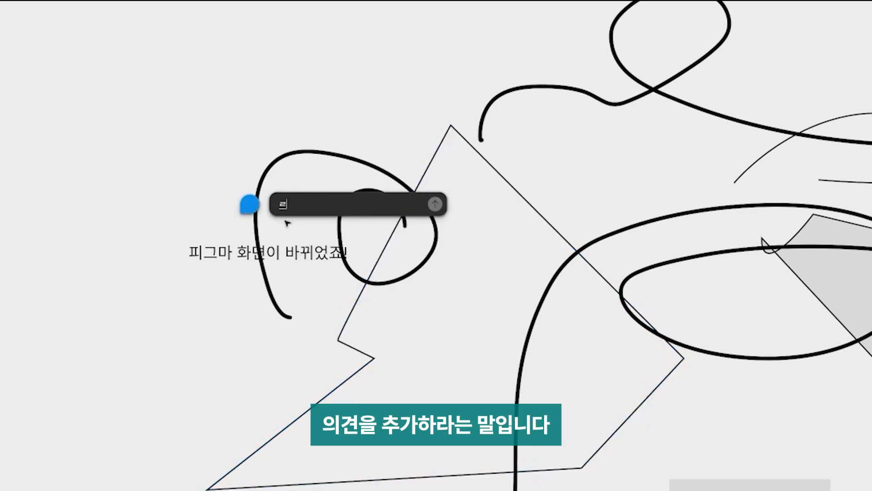
key(BackSpace)
text(기획)
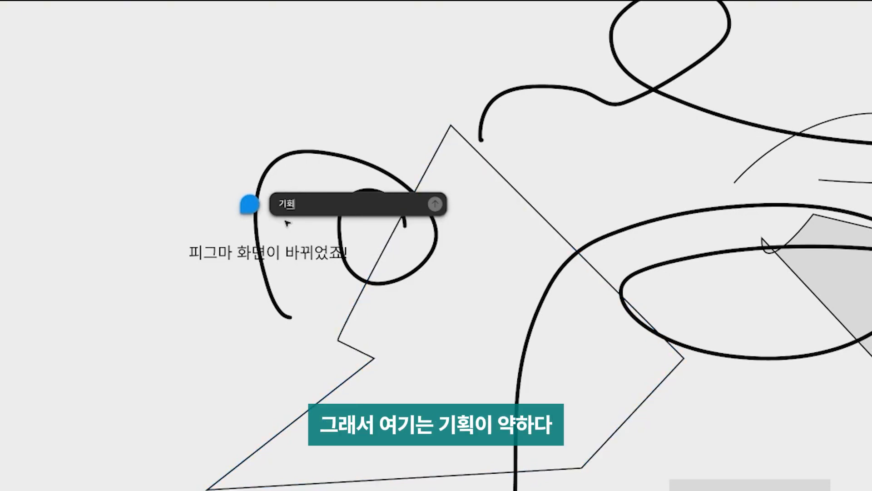
text(이 약하다, 소구점이 약하다, )
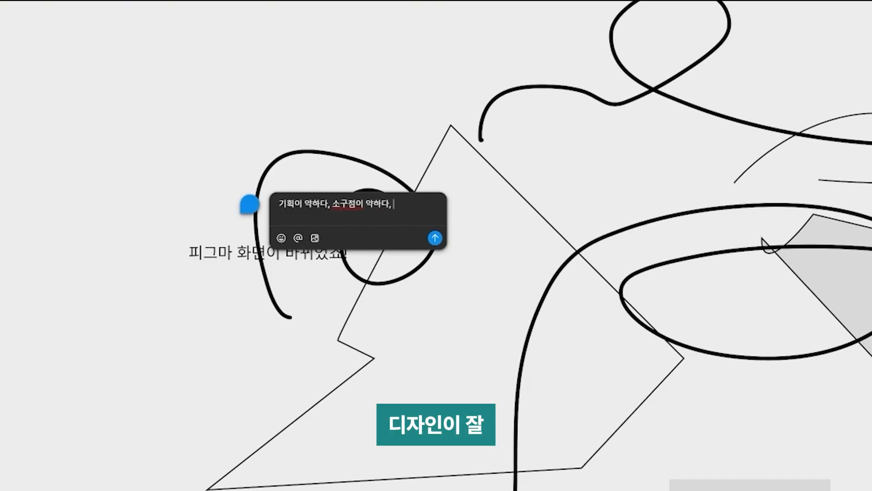
text(디자인이 잘 안ㅂ보인다 등등의 의견들을 적는 것.)
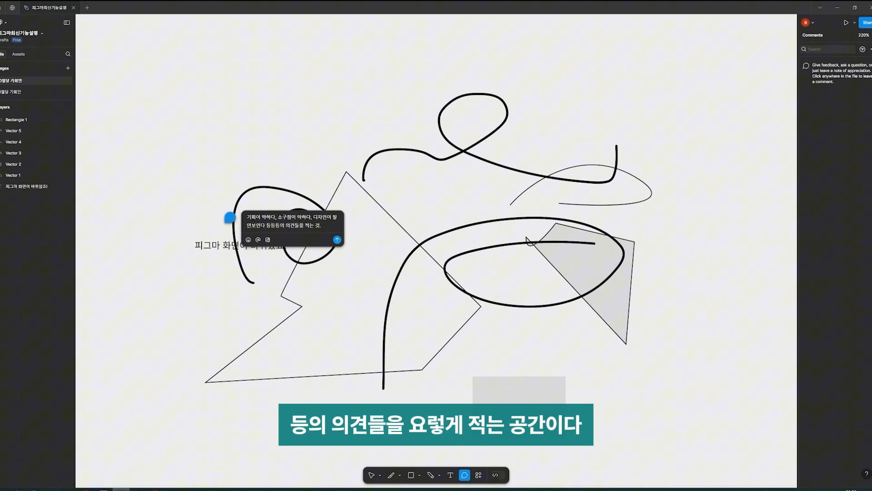
Attach the Group image from the Downloads folder to the comment, post it and return to the Move tool
scroll(177, 201, up, 5)
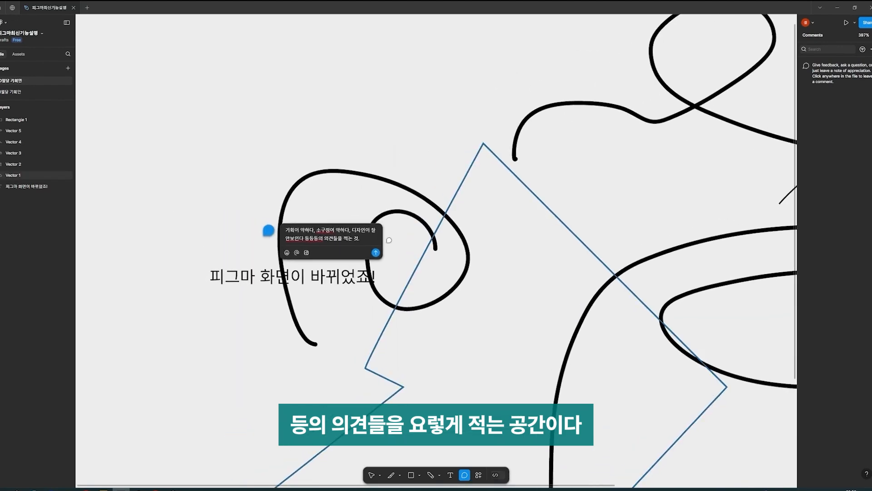
click(307, 253)
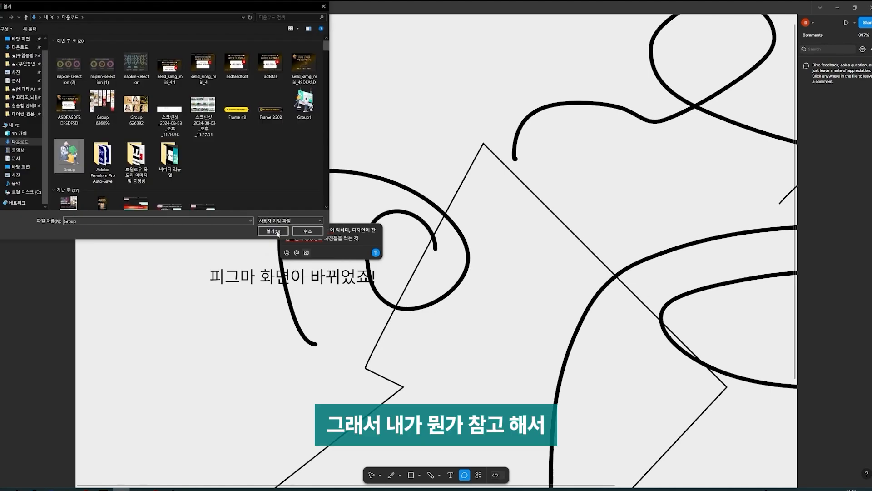
click(272, 231)
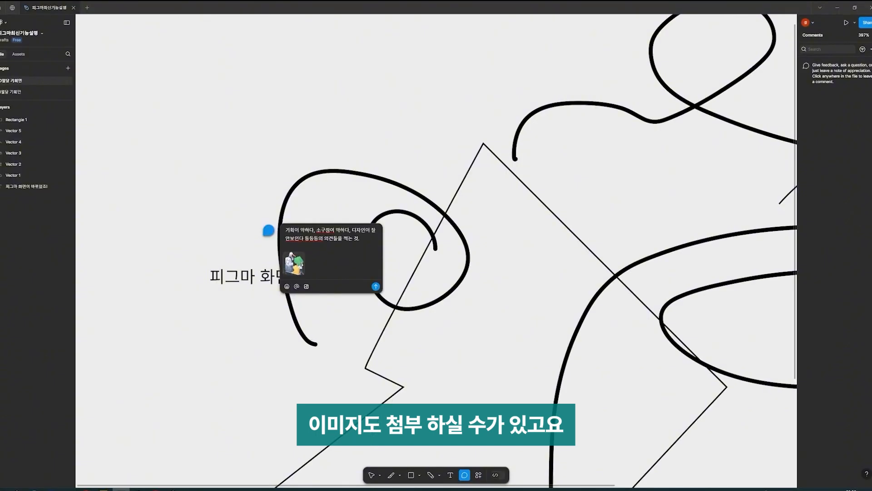
click(375, 286)
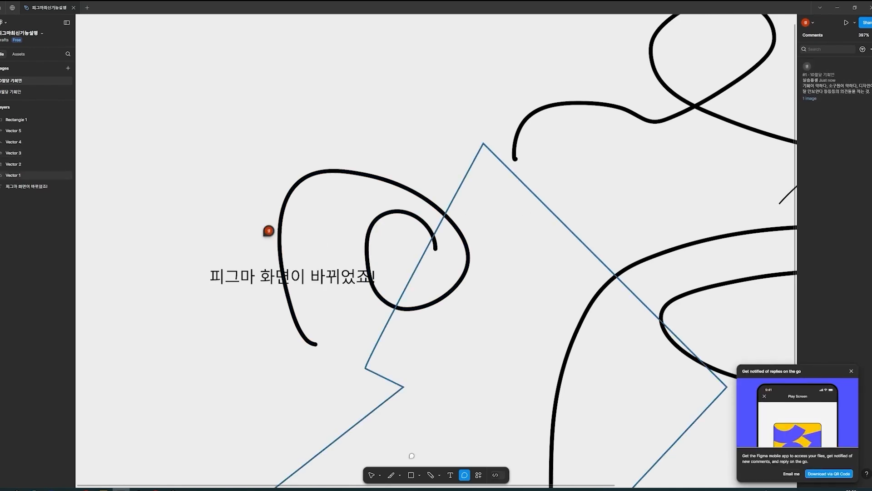
key(v)
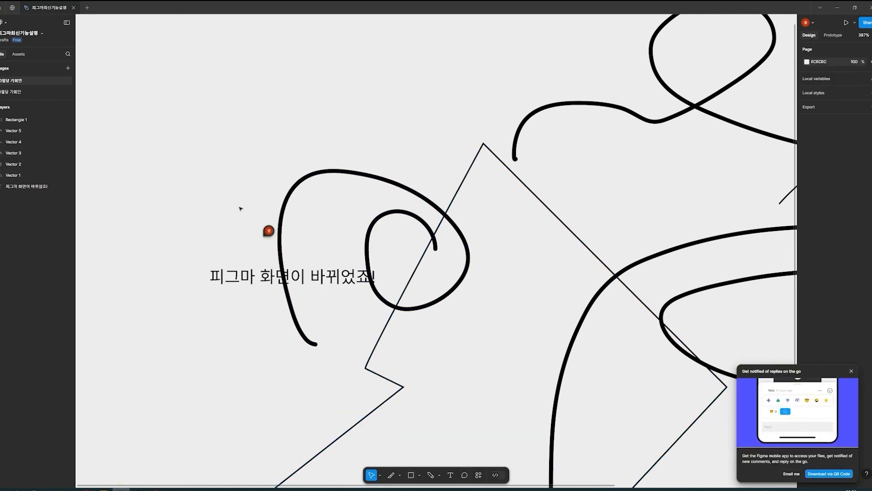
Review the posted comment's preview, full text and attached image, and close it
mouse_move(269, 233)
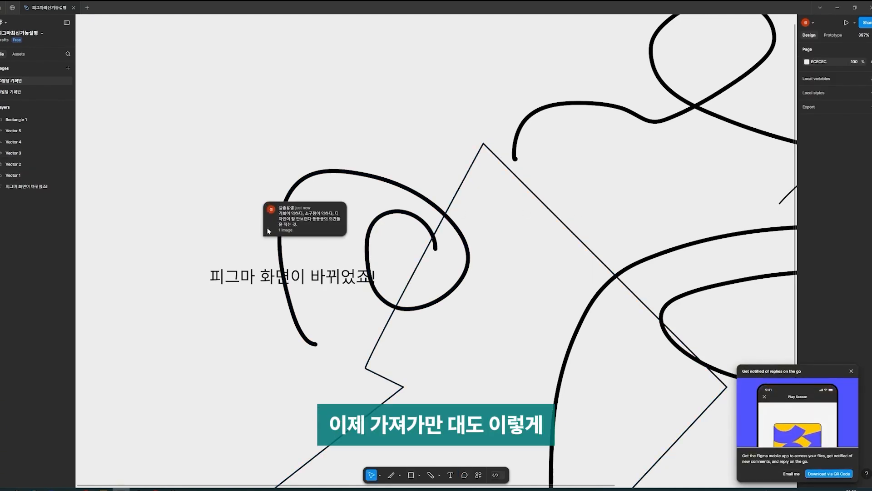
click(291, 222)
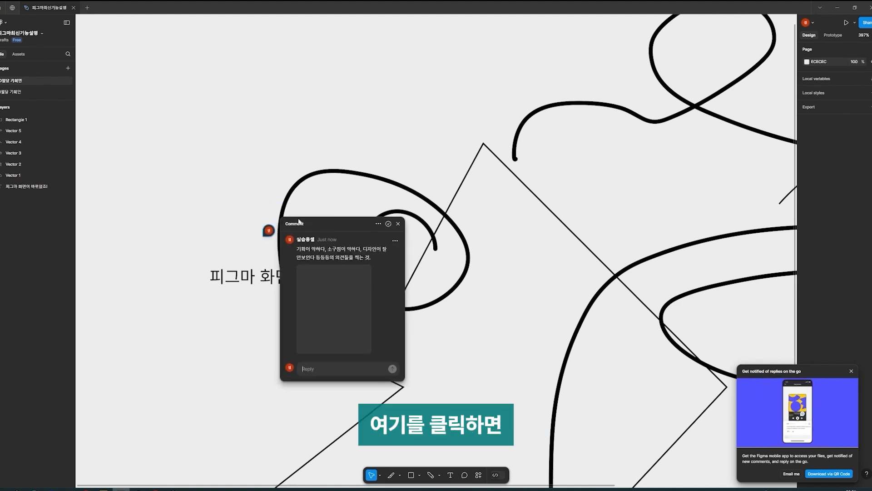
scroll(343, 272, down, 1)
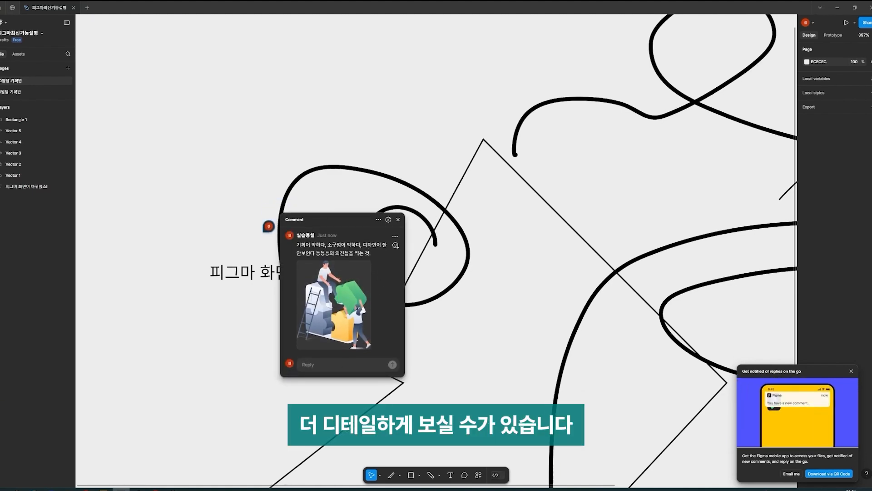
click(398, 220)
View all vectors together and show the plugins and widgets available among the actions
scroll(563, 354, down, 3)
drag(623, 288, 465, 175)
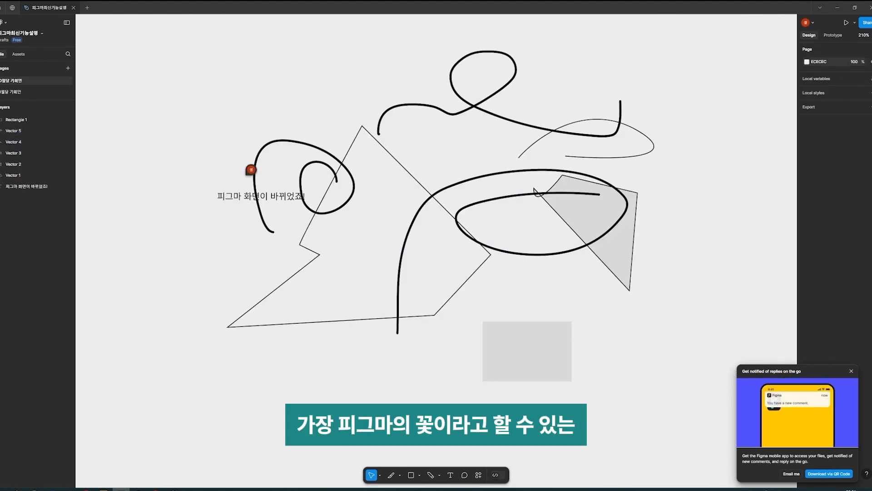
click(481, 474)
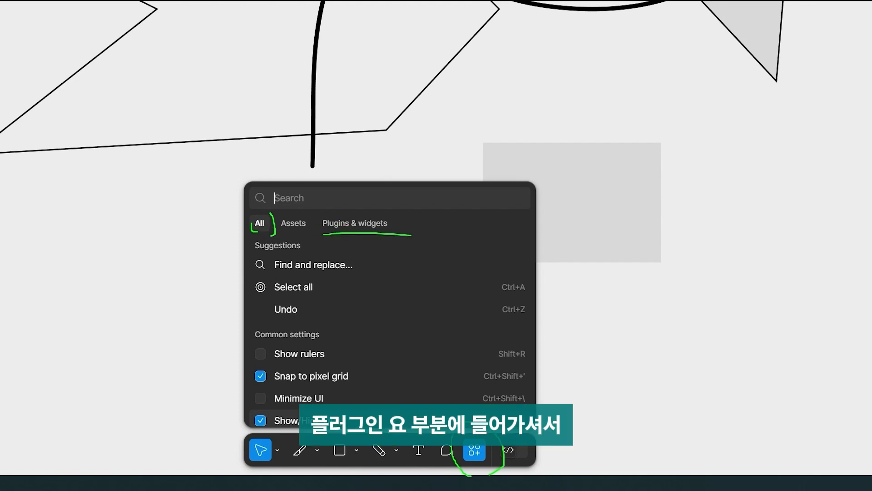
click(354, 223)
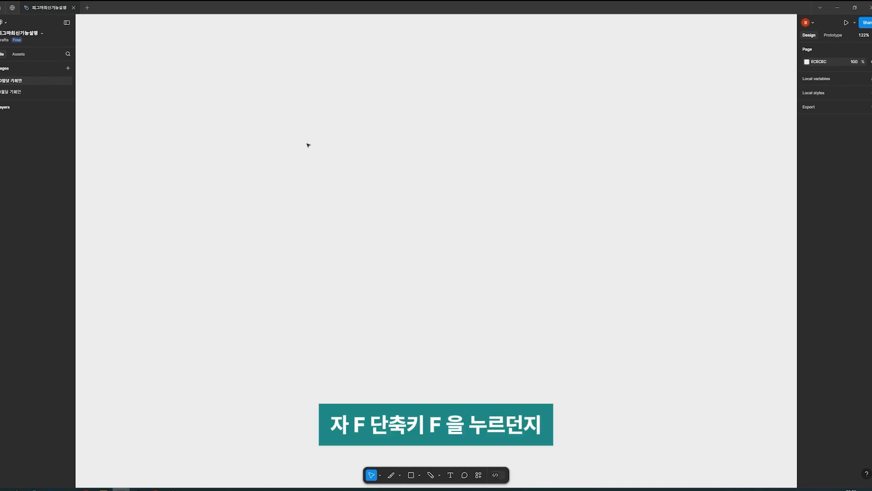
Draw a frame about 659 × 549 on the empty canvas with the Frame tool and deselect it
click(400, 475)
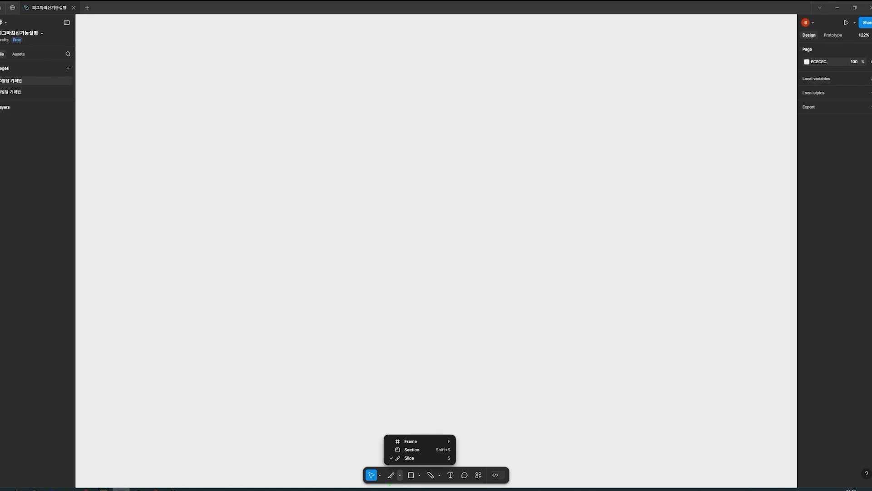
key(ctrl+1)
mouse_move(394, 486)
mouse_down()
mouse_move(380, 470)
mouse_move(393, 481)
mouse_up()
key(Escape)
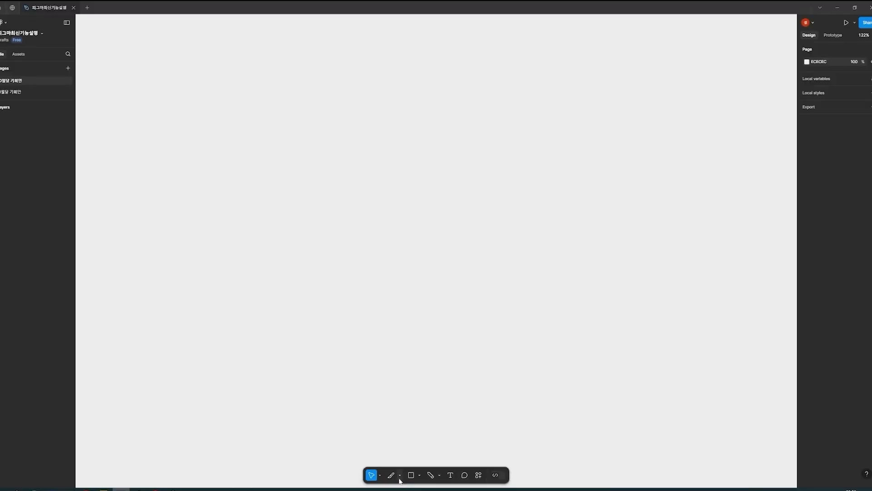
click(399, 476)
click(402, 449)
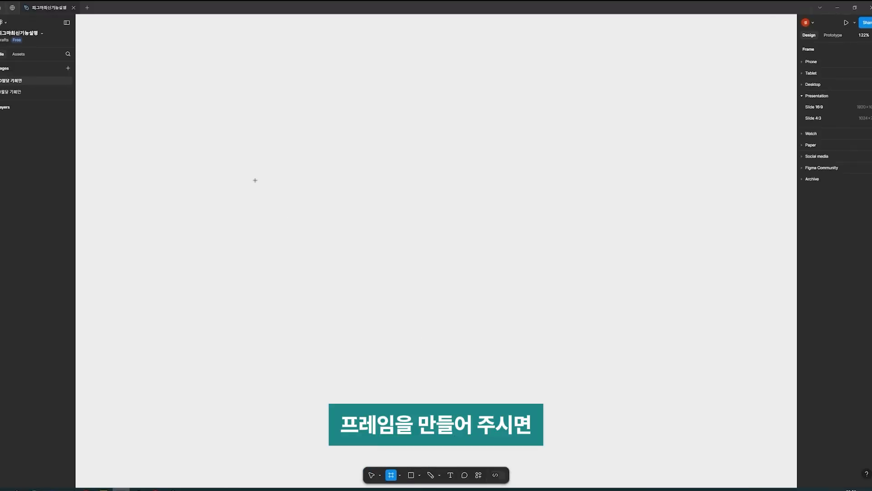
drag(233, 164, 514, 397)
click(497, 150)
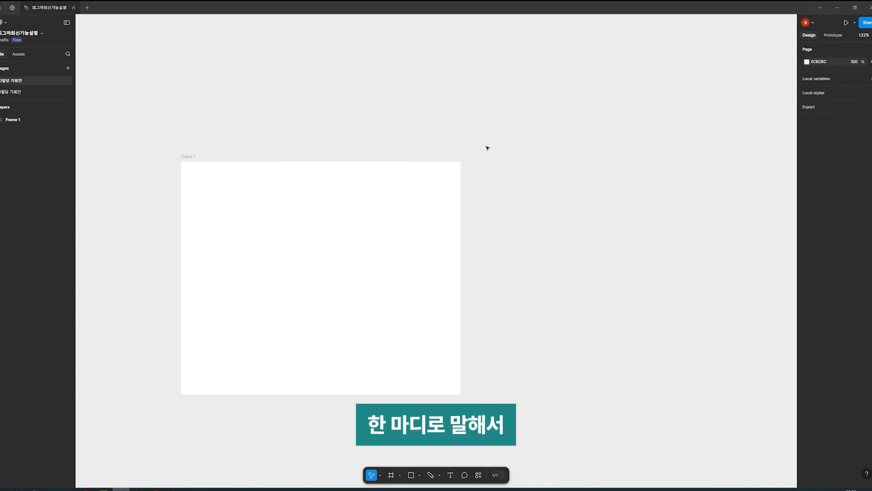
drag(95, 44, 664, 440)
click(611, 430)
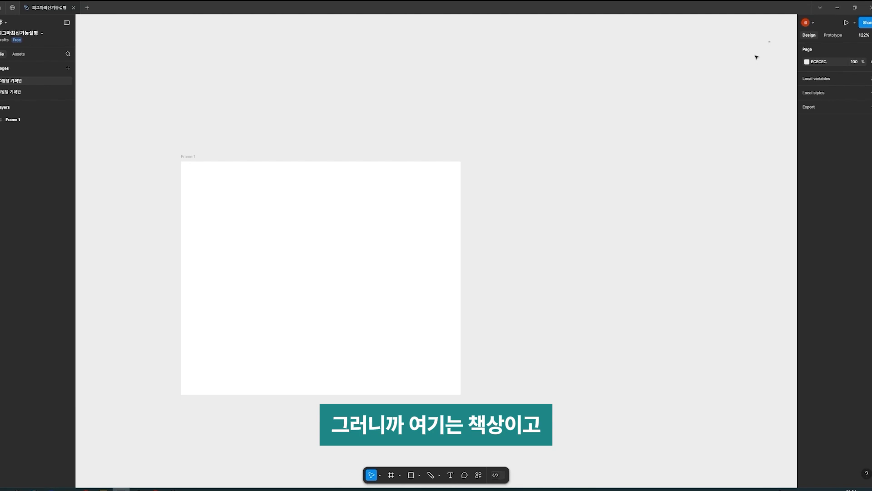
drag(771, 41, 545, 404)
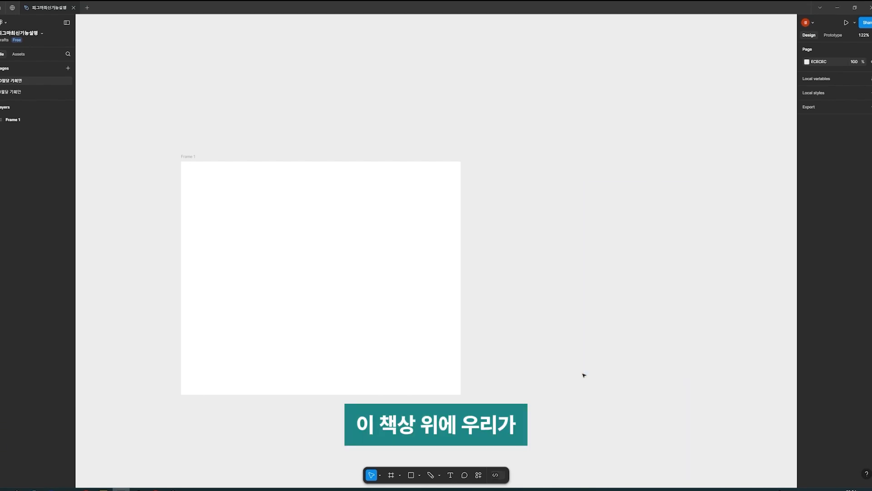
click(282, 322)
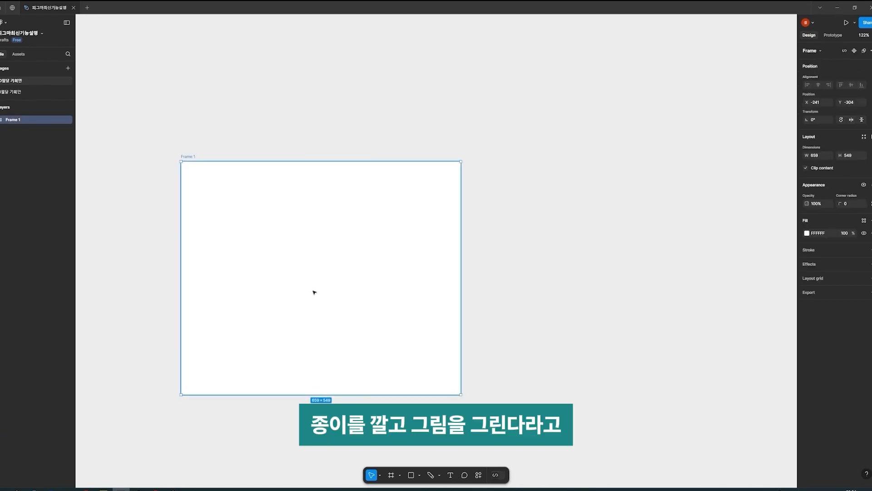
click(481, 247)
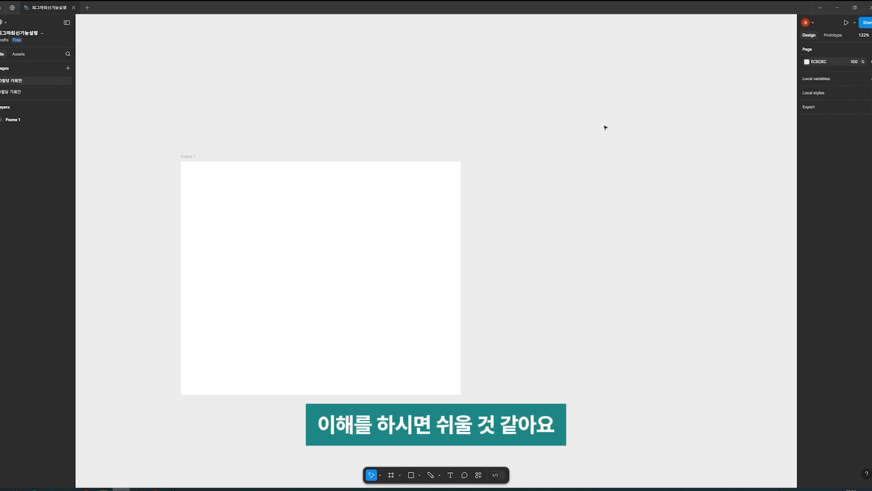
Select the frame and examine its size label, layout dimensions and X and Y position values
click(263, 209)
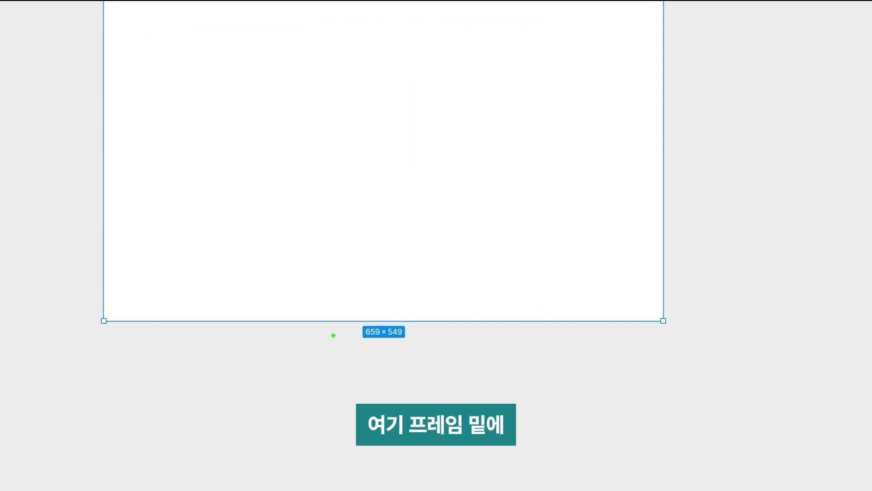
drag(358, 346, 413, 345)
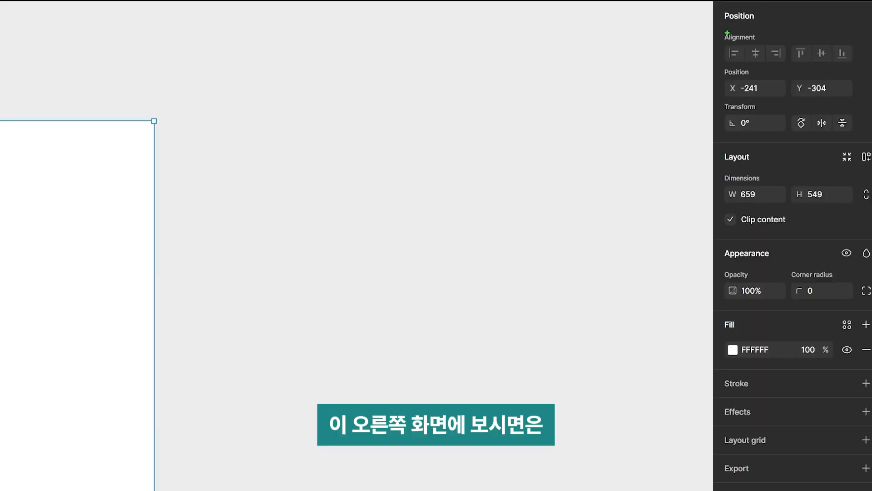
drag(712, 146, 716, 237)
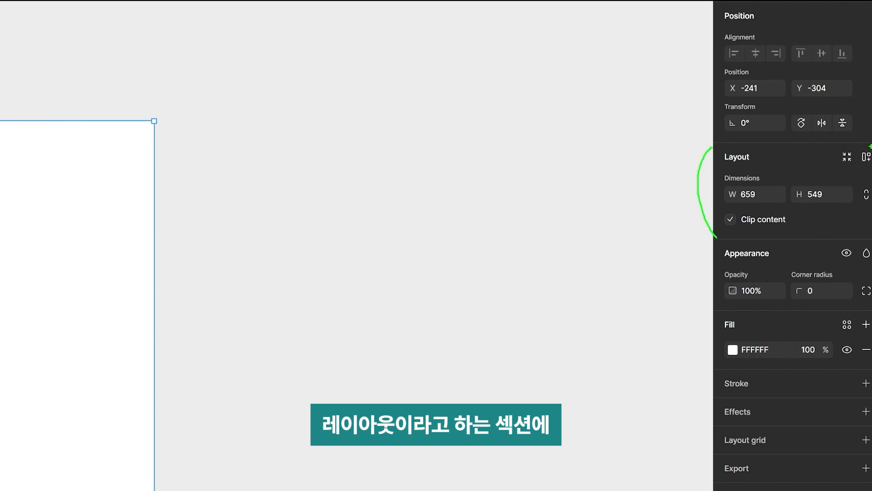
drag(729, 202, 833, 203)
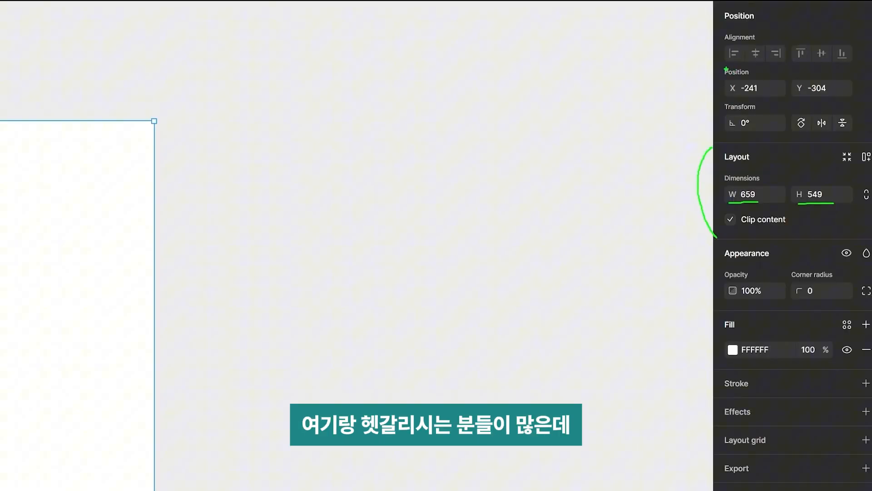
drag(726, 69, 722, 97)
drag(844, 71, 856, 97)
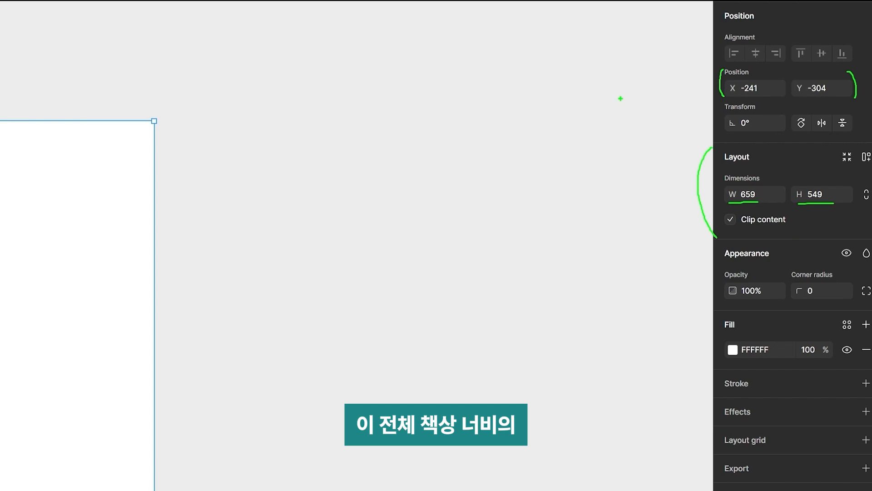
key(Escape)
Move the frame up and to the left on the canvas, to about X -1147, Y -1098
mouse_move(422, 151)
mouse_down()
mouse_move(467, 188)
mouse_move(428, 165)
mouse_up()
scroll(403, 229, down, 5)
drag(384, 237, 257, 142)
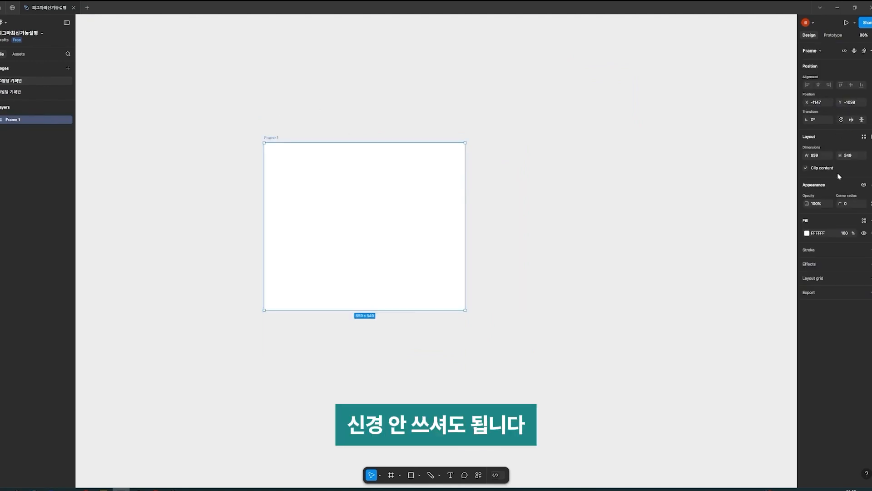
Set the frame's width to 1000 and height to 1000, and deselect it
click(814, 155)
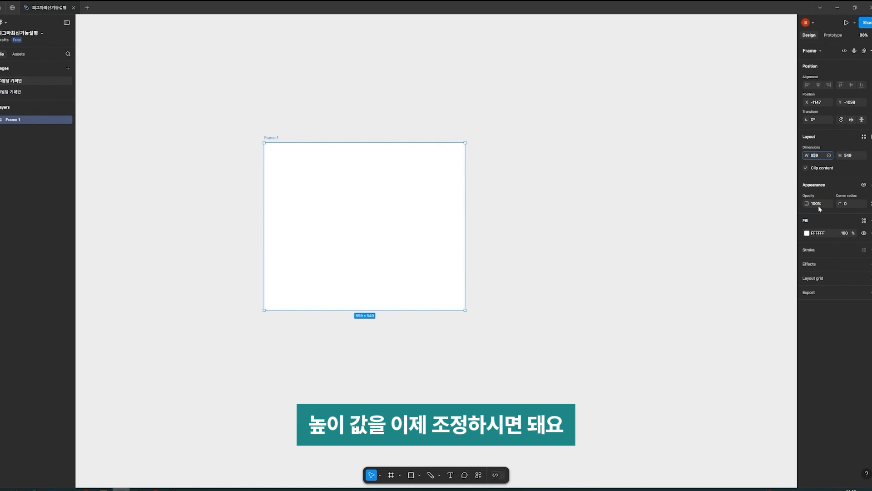
key(BackSpace)
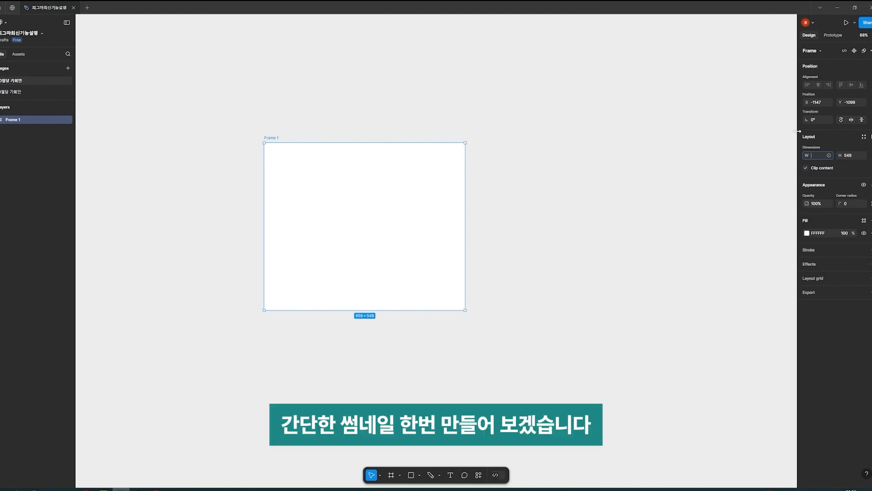
text(1000)
key(Tab)
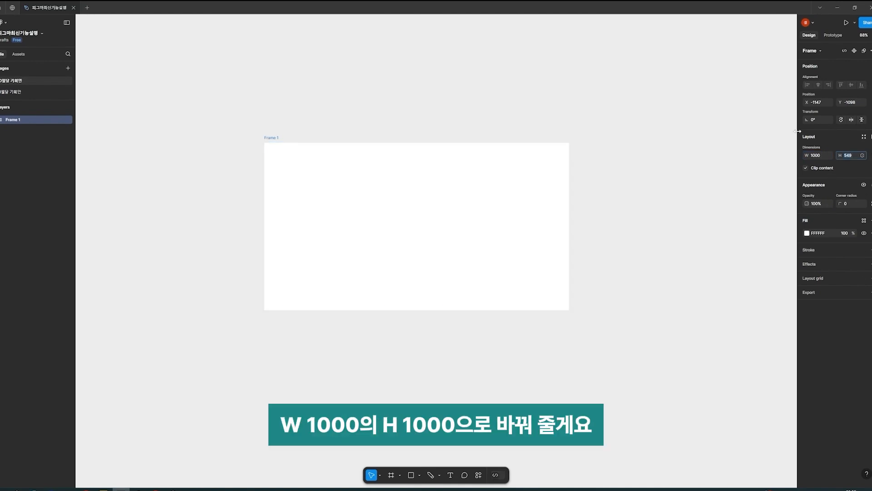
text(1000)
key(Return)
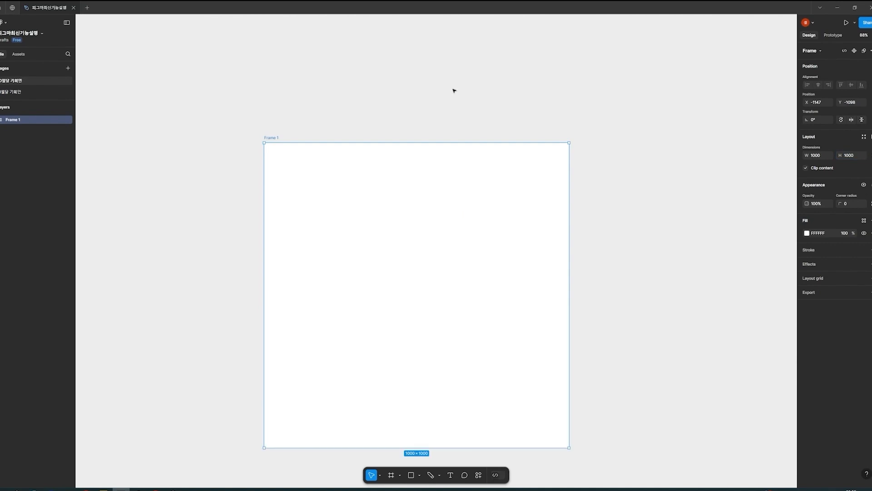
click(652, 298)
Add a text in the frame's upper-left area, at about X 241, Y 209, reading "피그마 최신 업데이트 완벽 가이드"
click(346, 237)
drag(416, 249, 428, 201)
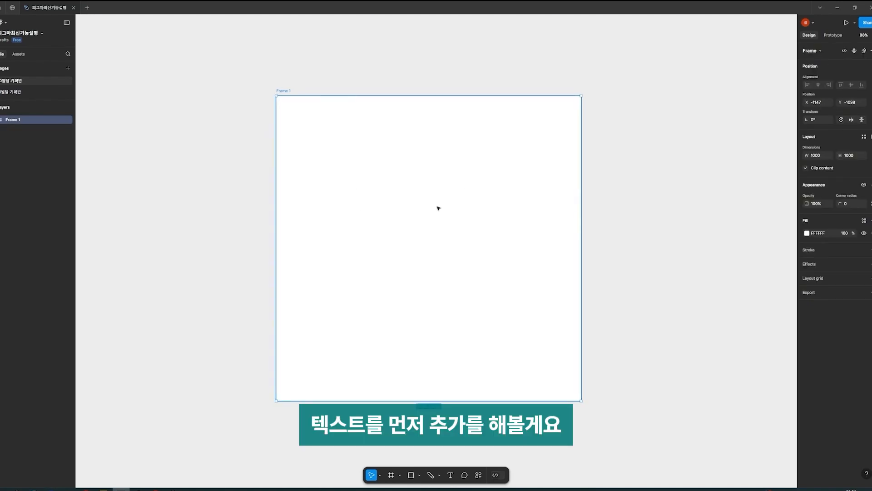
key(t)
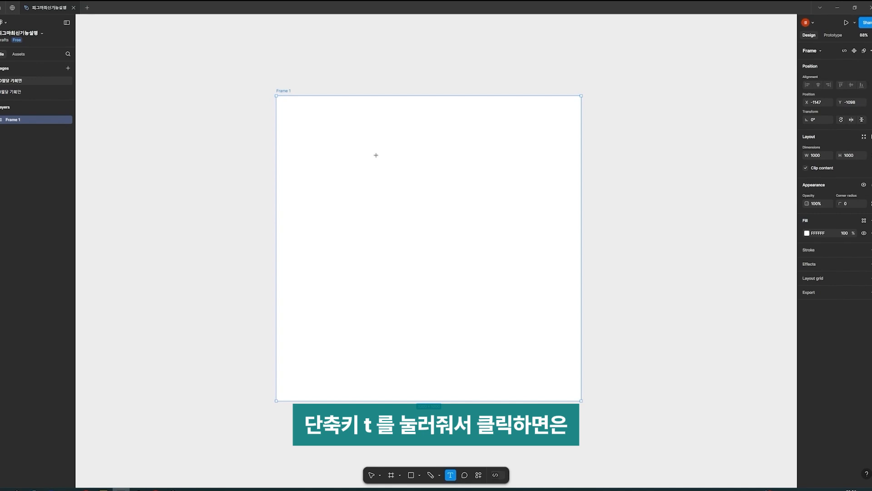
click(349, 159)
scroll(368, 180, up, 5)
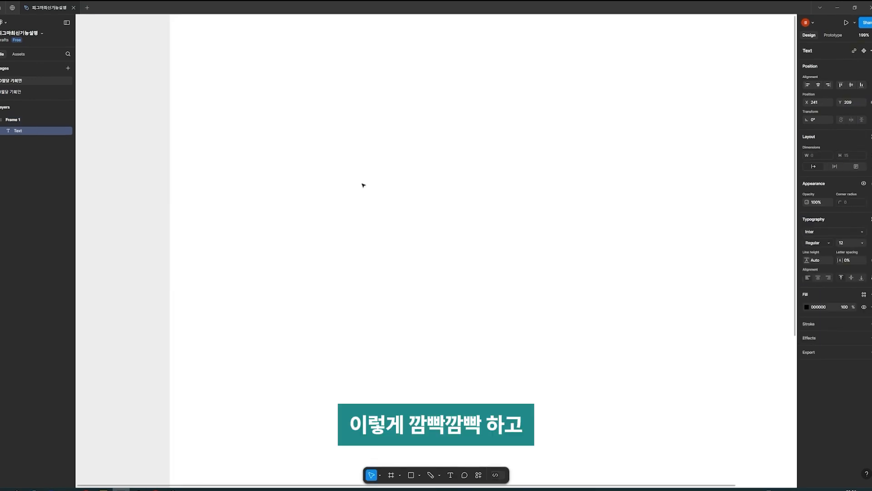
scroll(316, 193, down, 3)
text(fffjkl)
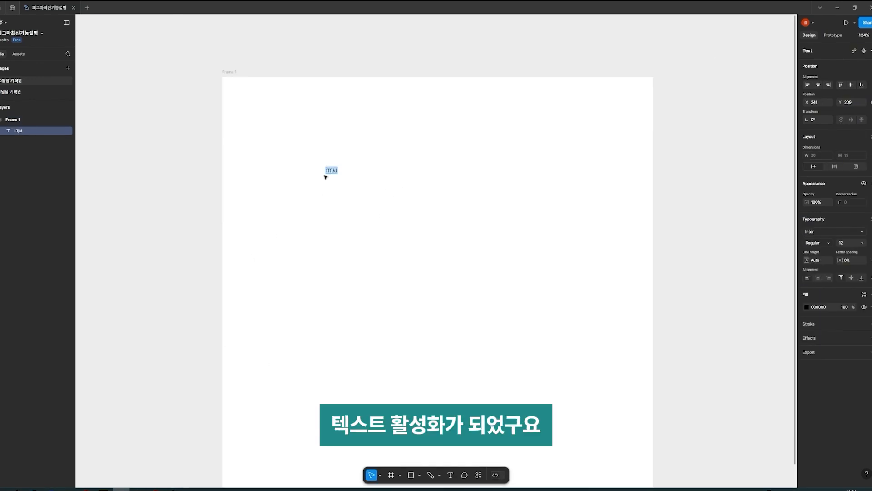
text(ㄹㄹ)
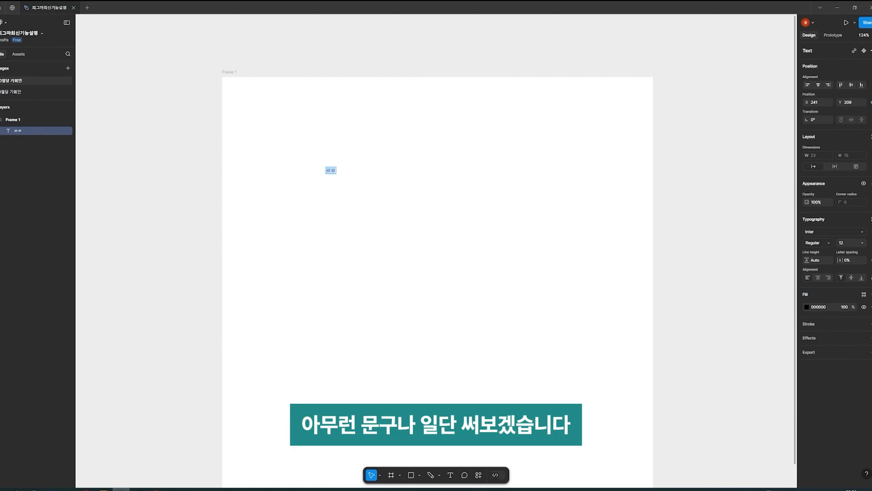
text(피그마 최신 업ㄷ)
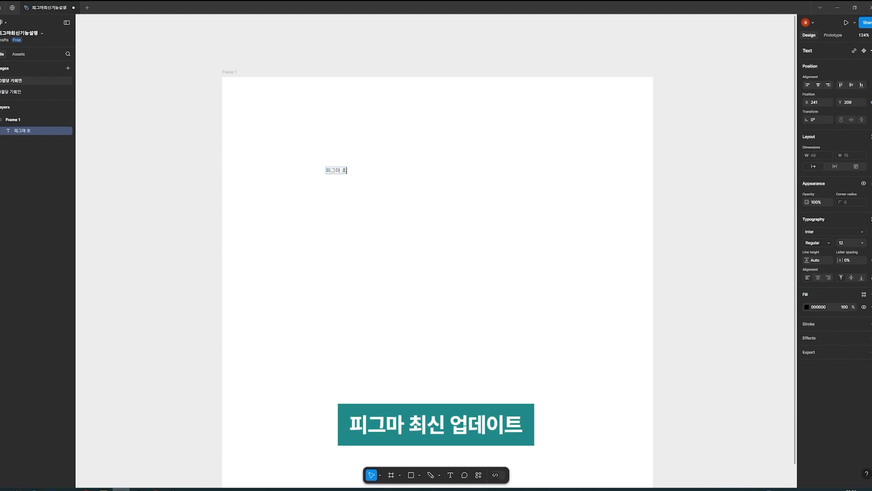
text(데이트 완벽 가이드)
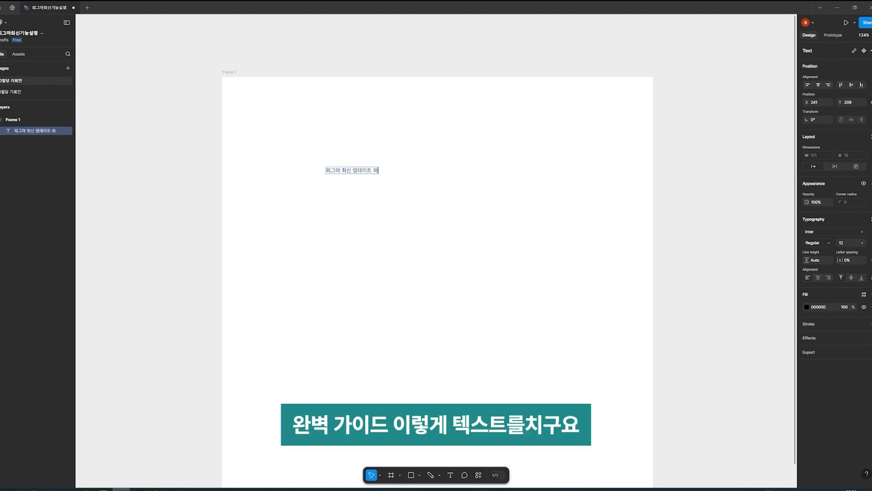
key(Escape)
Examine the text's typography settings: font family, weight, size, and horizontal and vertical alignment options
scroll(295, 134, up, 3)
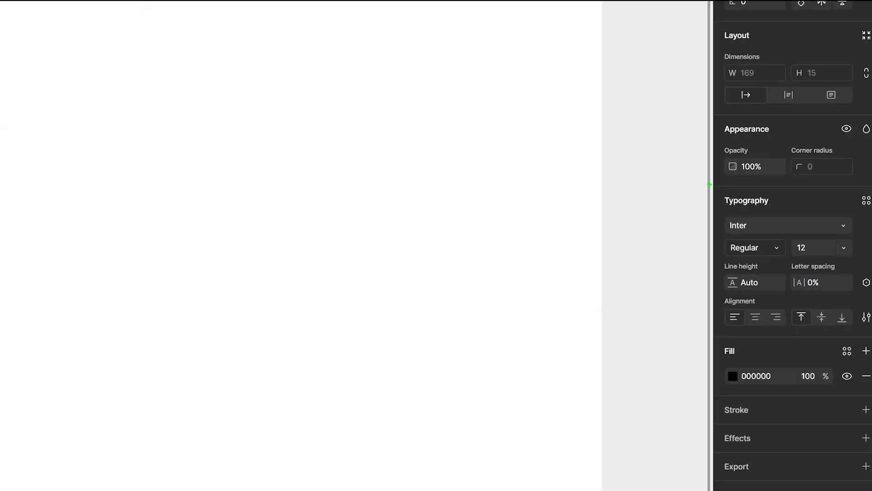
drag(724, 187, 727, 343)
drag(726, 218, 728, 229)
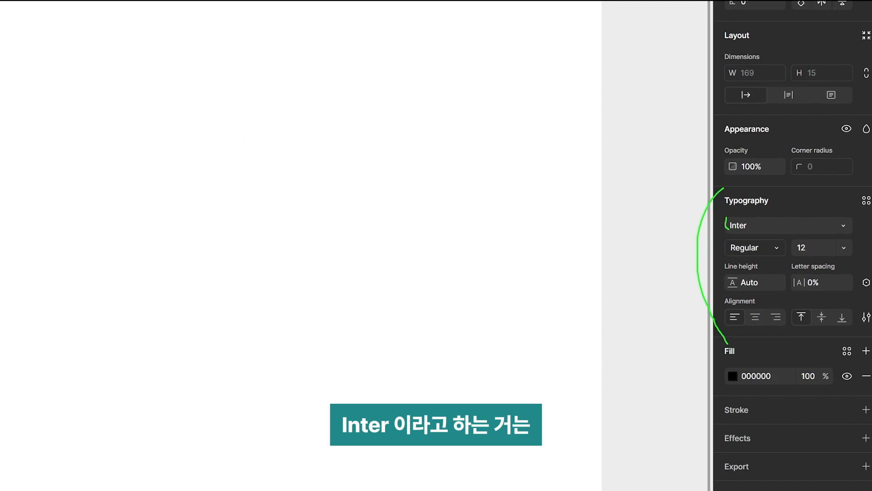
drag(850, 217, 848, 236)
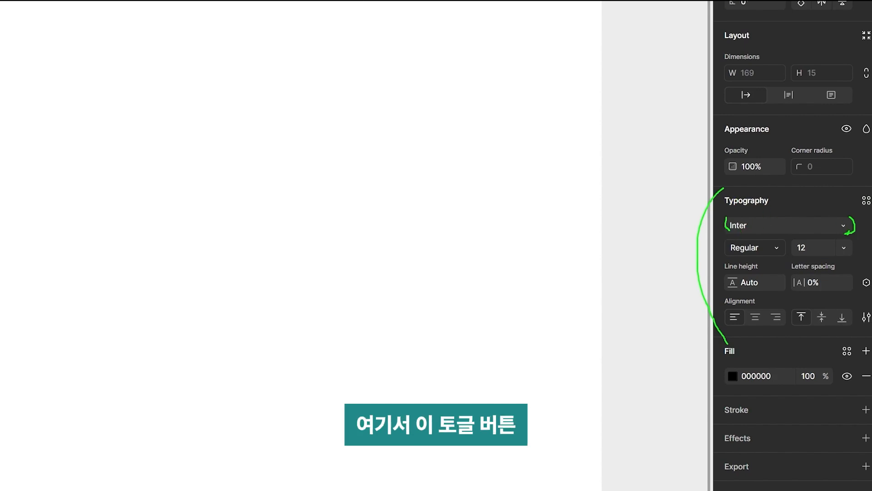
drag(845, 234, 848, 233)
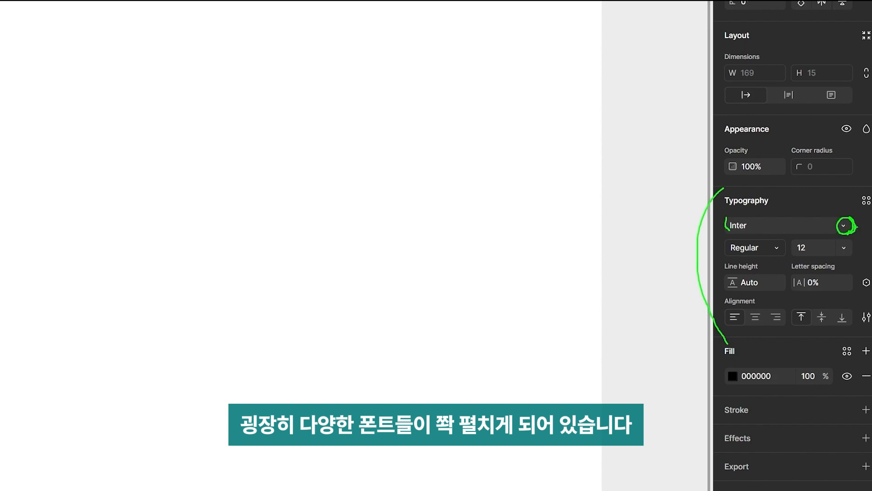
drag(731, 256, 754, 256)
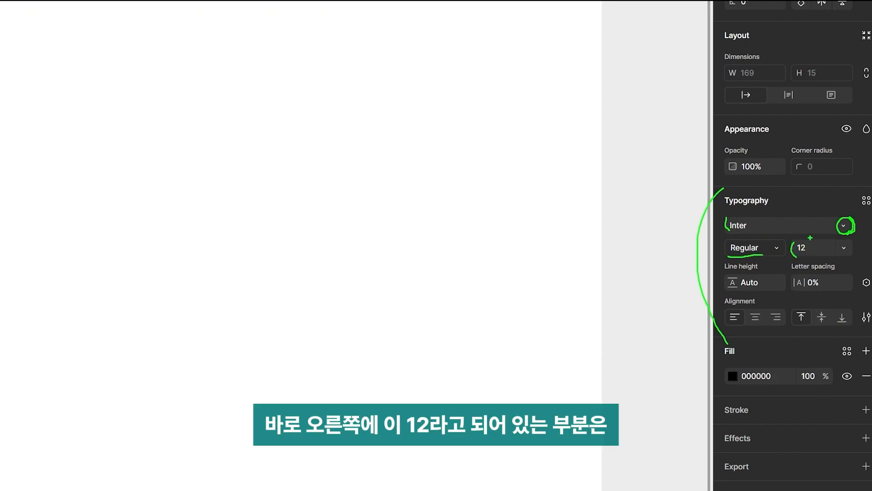
drag(810, 238, 811, 257)
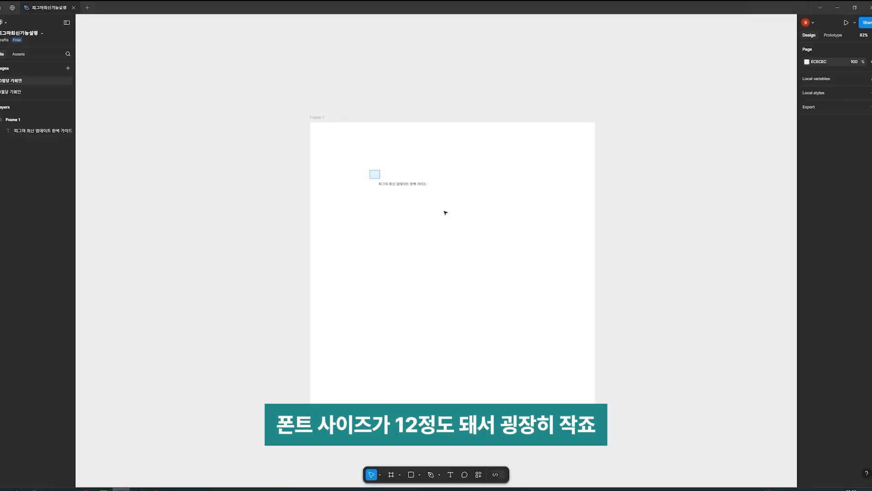
click(411, 184)
scroll(405, 163, up, 5)
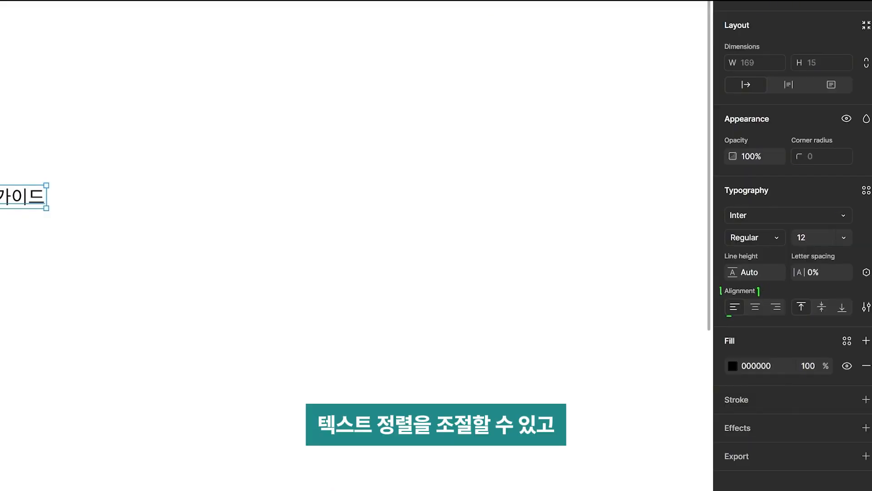
drag(727, 315, 802, 327)
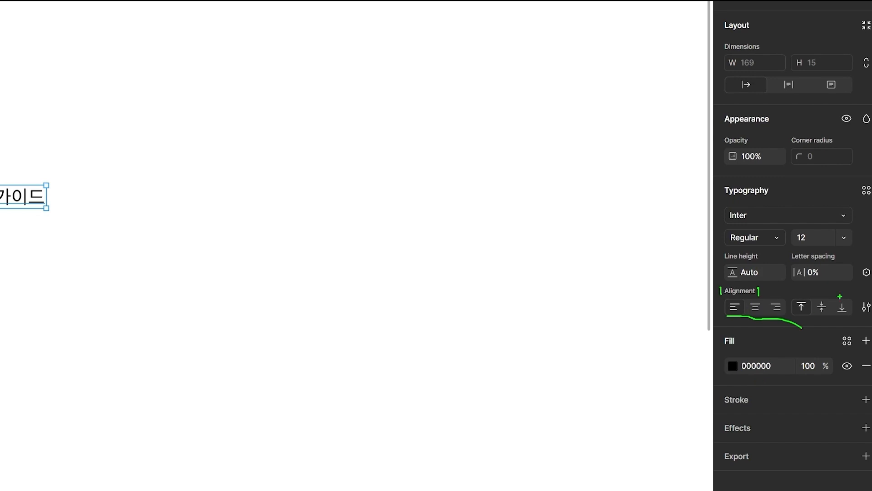
drag(788, 295, 794, 321)
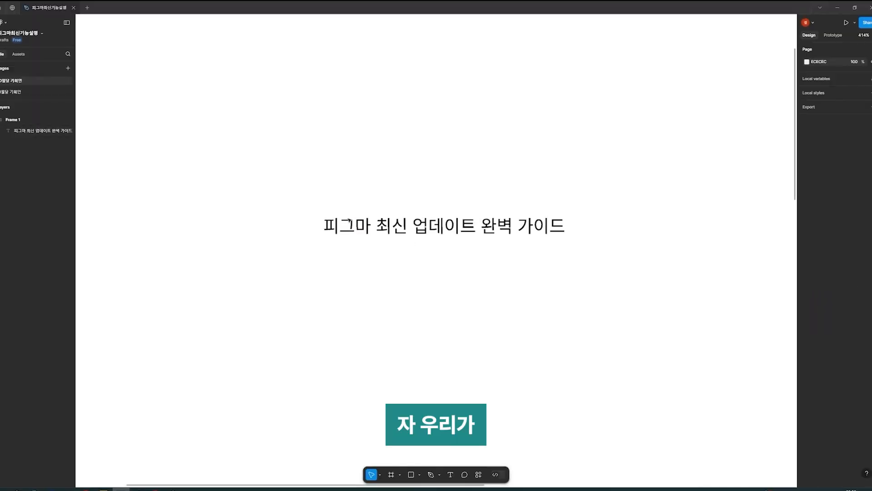
Stretch the text's bounding box downward by its lower edge to a height of about 49
click(359, 229)
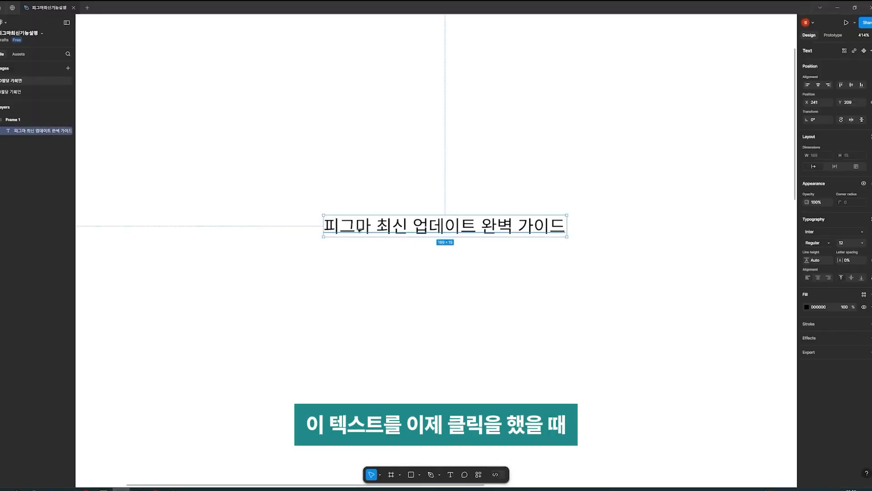
scroll(359, 230, up, 5)
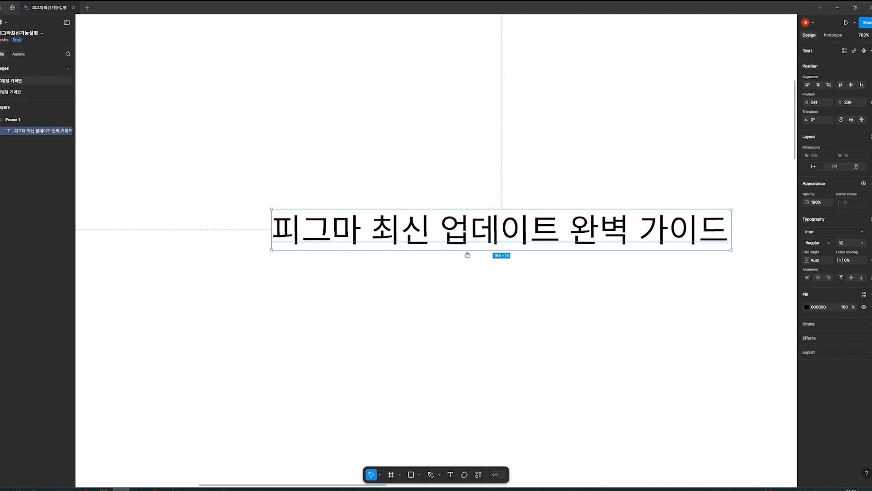
drag(467, 255, 446, 251)
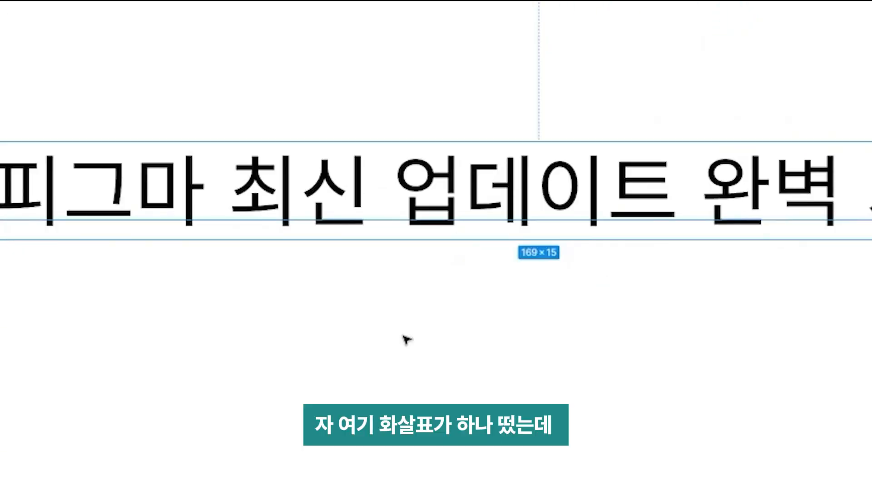
drag(435, 241, 432, 459)
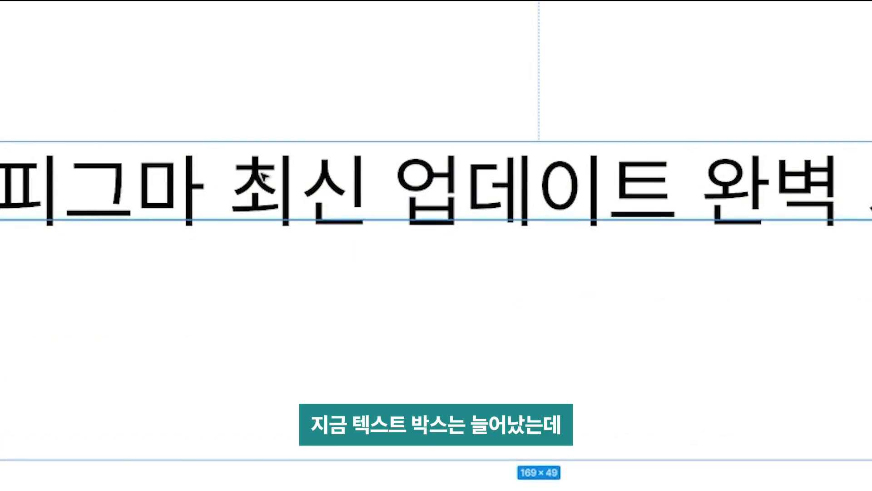
Try vertically aligning the text to the middle and then to the bottom of its box
scroll(436, 245, down, 3)
scroll(436, 245, right, 4)
double_click(343, 101)
drag(119, 82, 590, 82)
key(Escape)
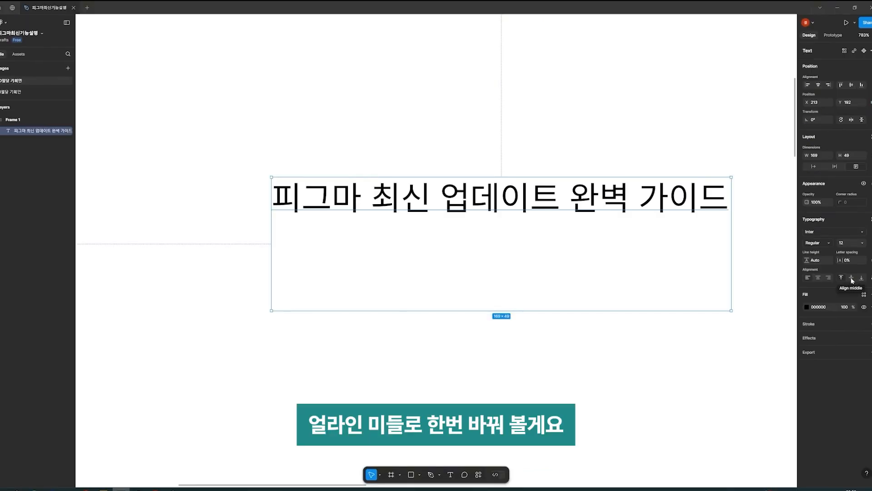
click(852, 278)
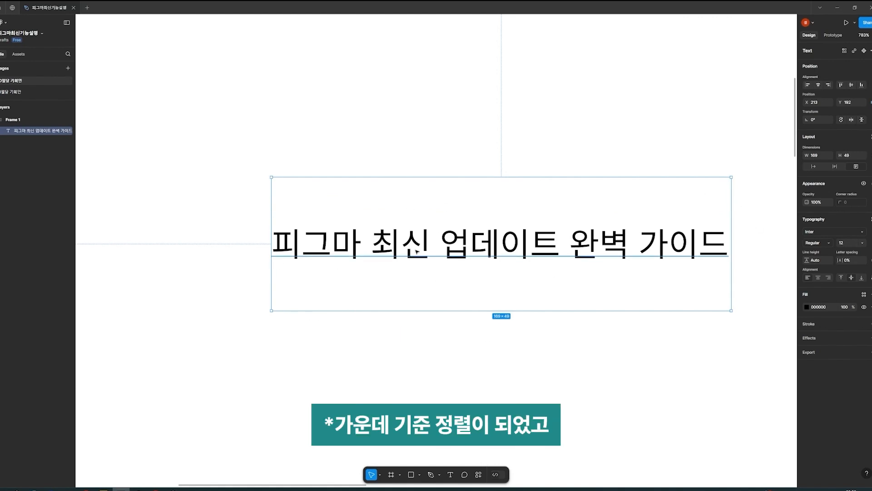
click(861, 277)
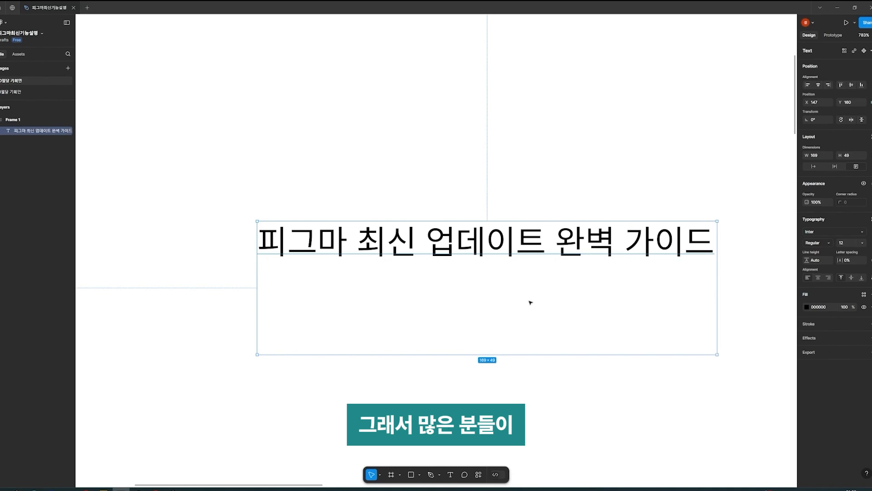
Extend the text box's height to about 52 and place a copy beside it at about X 414, Y 133
mouse_move(552, 355)
mouse_down()
mouse_move(562, 290)
mouse_move(561, 399)
mouse_move(541, 335)
mouse_move(547, 363)
mouse_up()
drag(551, 383, 462, 307)
scroll(432, 196, down, 3)
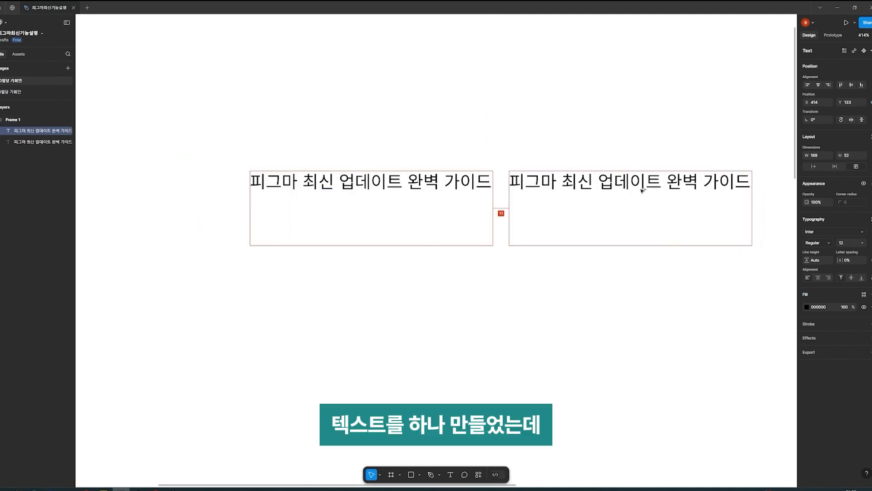
drag(311, 217, 305, 227)
key(ctrl+z)
click(311, 161)
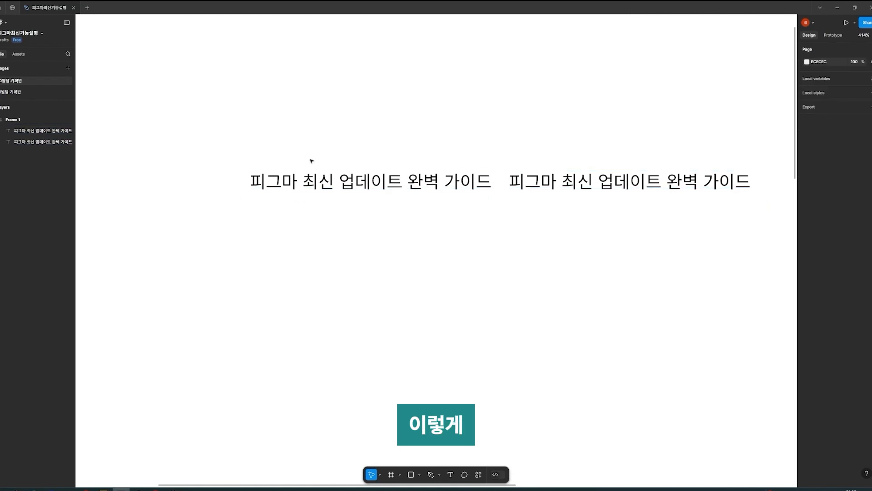
Shrink the copied text's box to a height of 15 to fit its single line, and deselect it
click(332, 182)
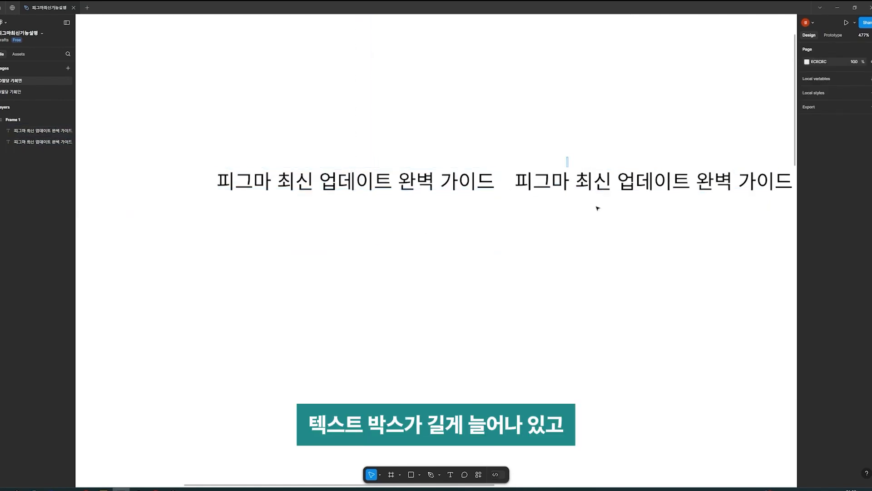
click(598, 208)
drag(739, 254, 750, 193)
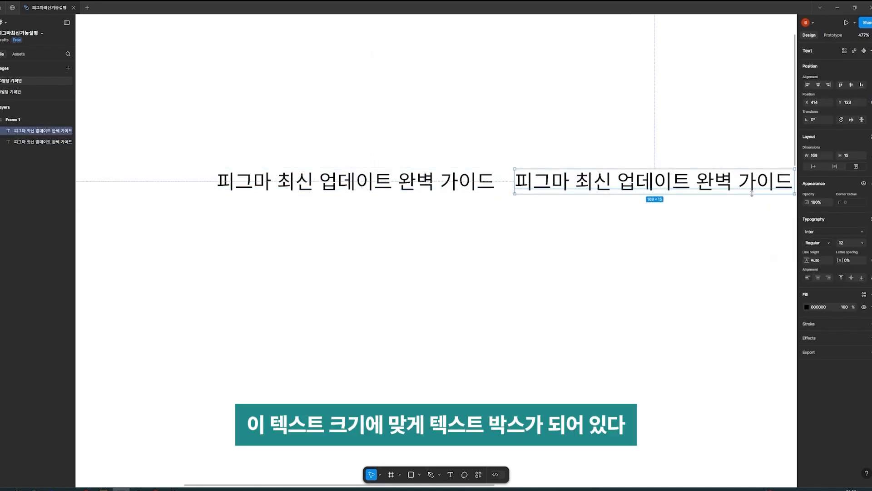
key(Escape)
click(576, 178)
drag(591, 314, 495, 340)
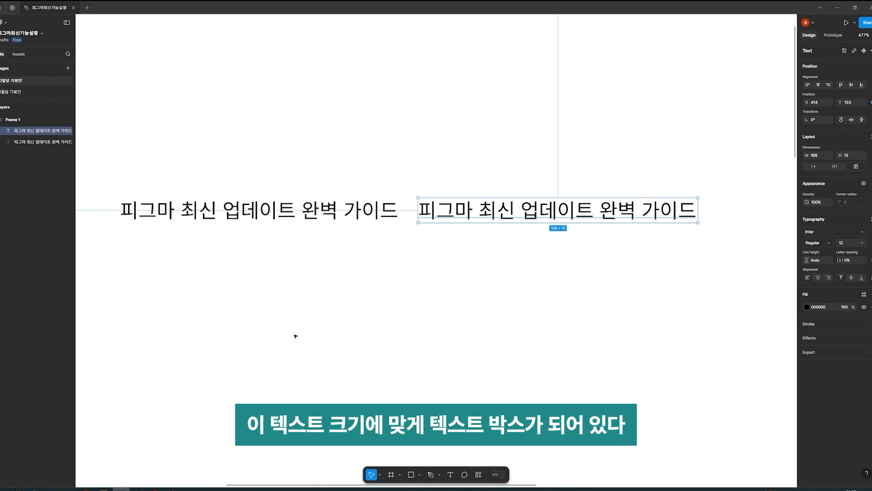
click(388, 344)
scroll(388, 344, down, 3)
drag(337, 380, 415, 333)
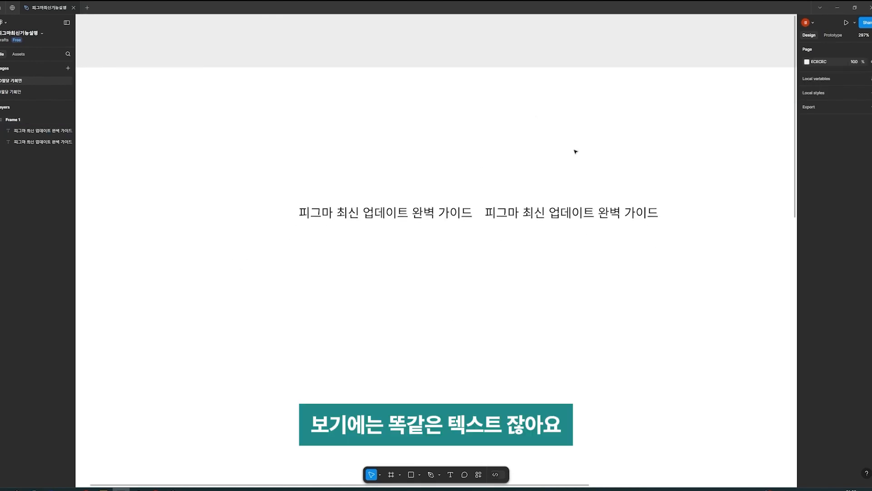
Select both text boxes, align them on their vertical centers, and clear the selection
click(417, 218)
click(507, 214)
drag(385, 179, 647, 328)
drag(563, 155, 364, 318)
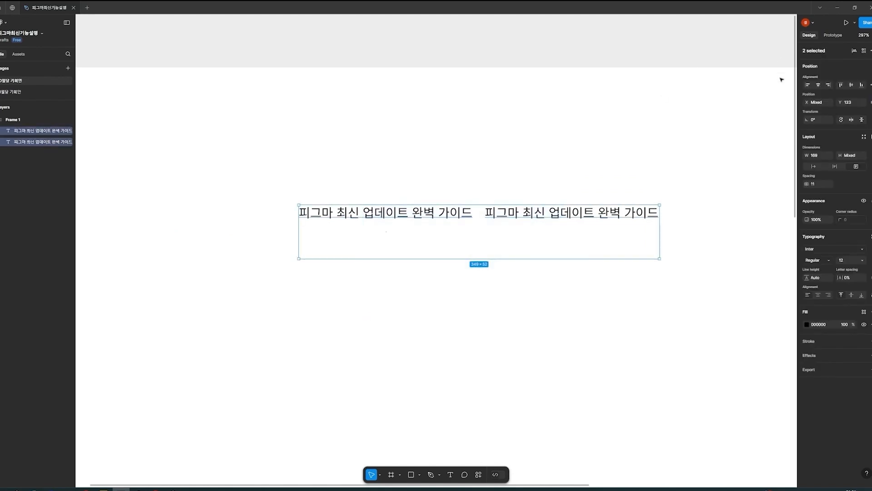
click(852, 85)
click(471, 292)
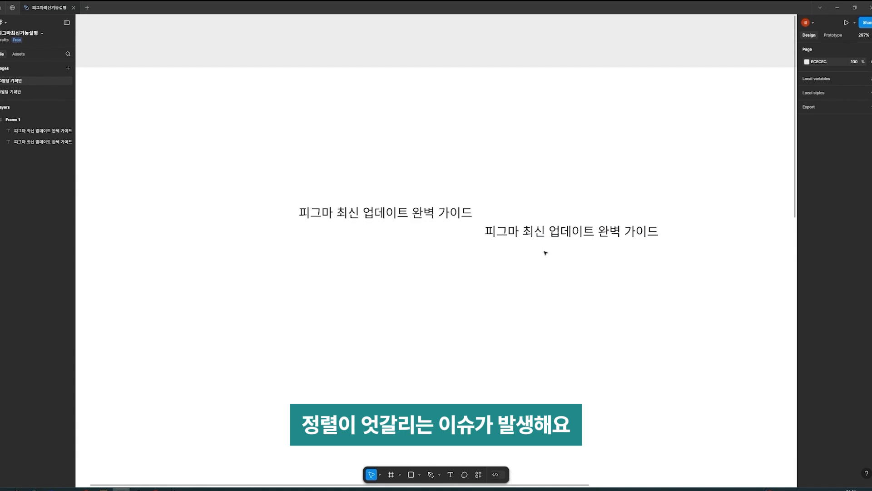
Try shrinking the original text box's height by moving its lower edge up
drag(407, 162, 744, 418)
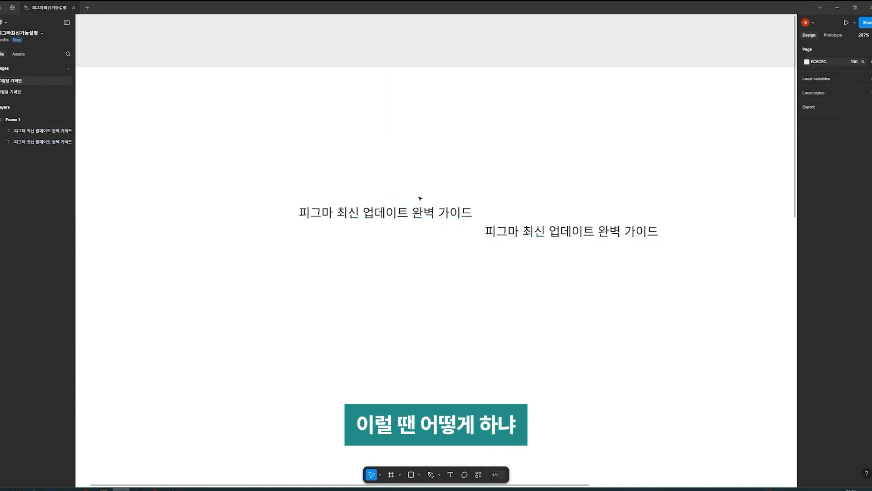
click(393, 253)
drag(396, 258, 399, 218)
key(ctrl+z)
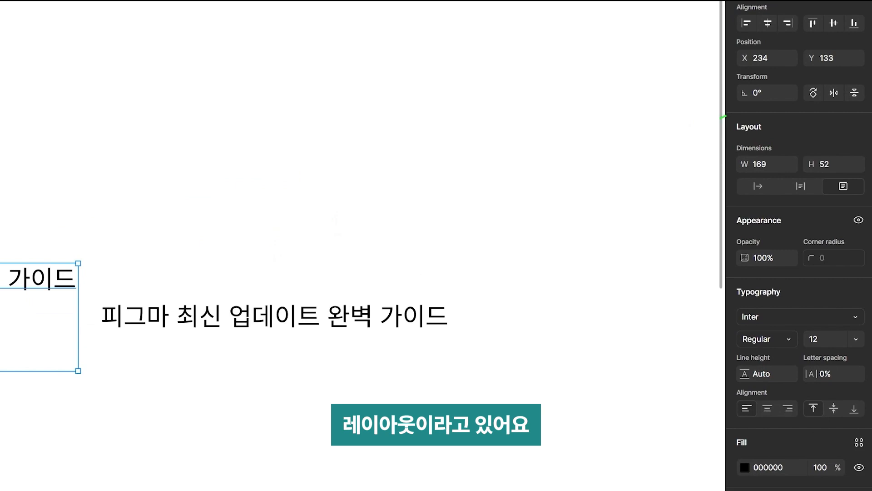
Set the original text box to auto width and move it to about X 209, Y 146
mouse_move(721, 118)
mouse_down()
mouse_move(697, 159)
mouse_move(717, 219)
mouse_up()
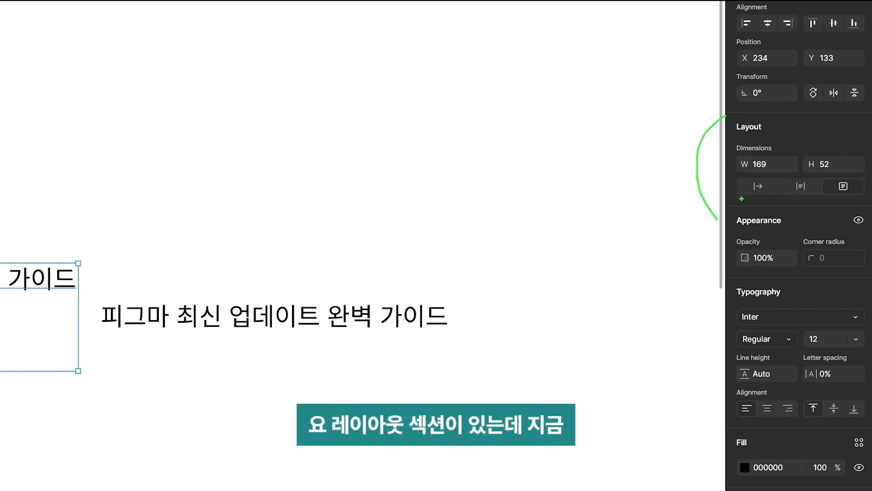
mouse_move(828, 179)
mouse_down()
mouse_move(831, 199)
mouse_move(853, 173)
mouse_move(833, 168)
mouse_up()
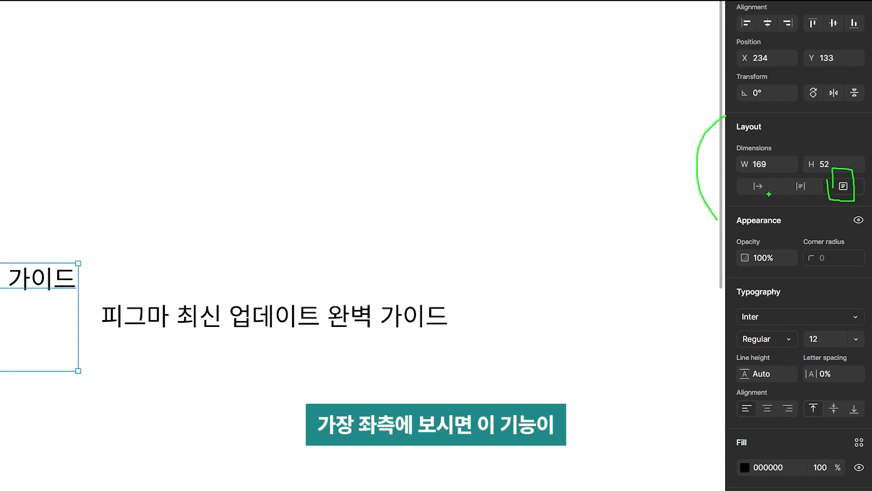
mouse_move(769, 195)
mouse_down()
mouse_move(747, 197)
mouse_move(743, 179)
mouse_up()
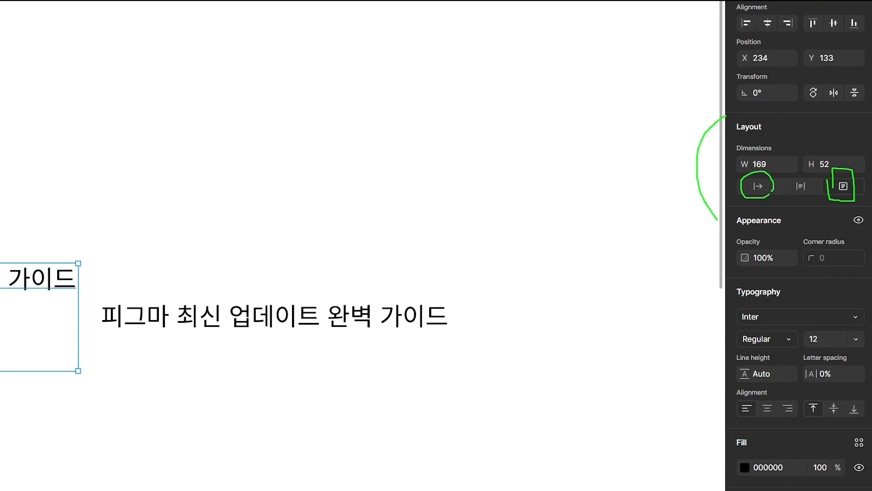
mouse_move(117, 337)
mouse_down()
mouse_move(464, 349)
mouse_move(509, 339)
mouse_move(395, 289)
mouse_move(138, 290)
mouse_move(85, 308)
mouse_move(90, 341)
mouse_up()
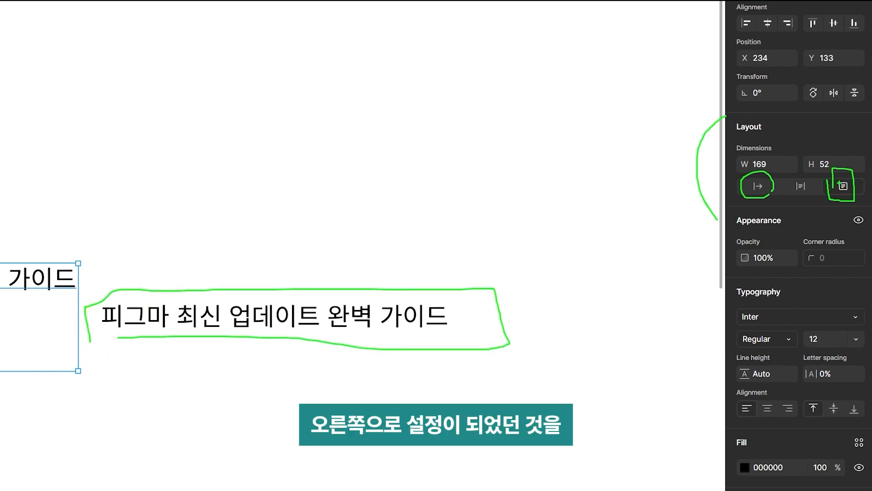
drag(832, 184, 775, 184)
drag(780, 176, 785, 192)
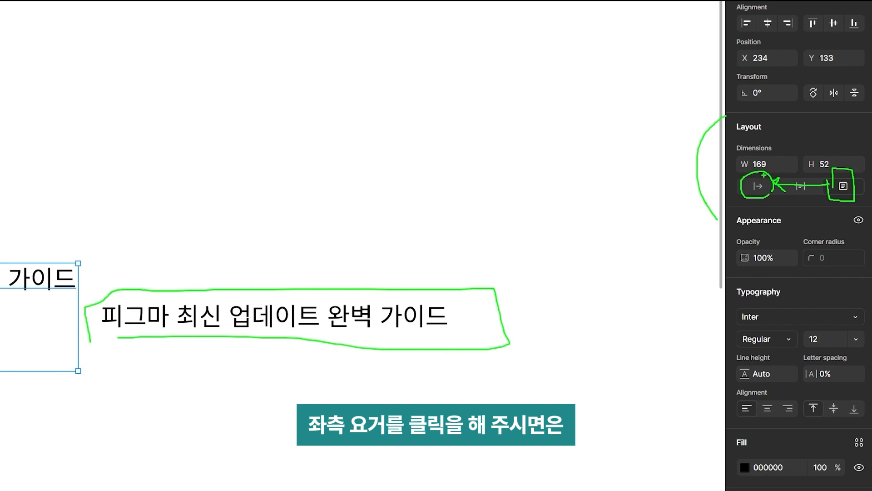
key(Escape)
click(758, 186)
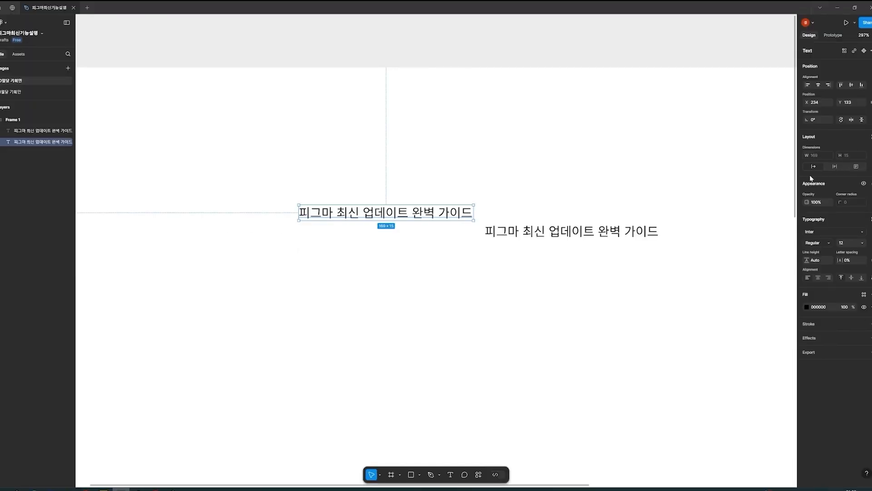
drag(395, 212, 368, 228)
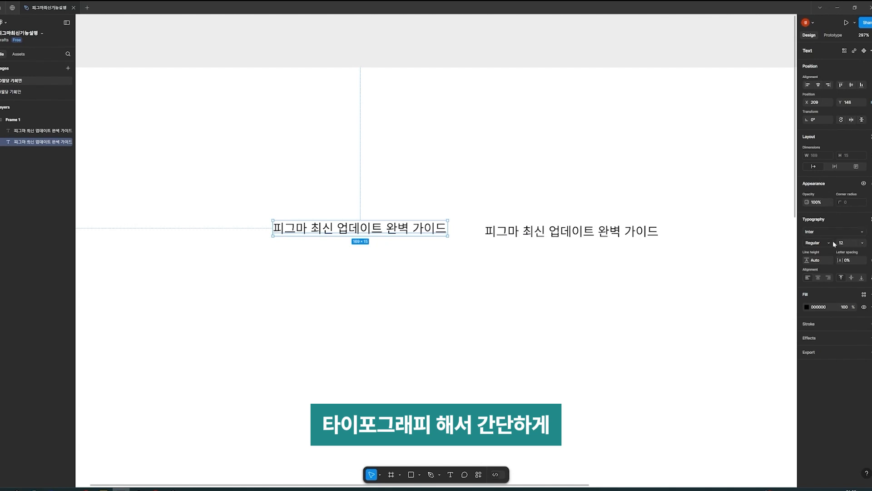
Set the font weight of the original text to Bold
click(820, 234)
click(819, 244)
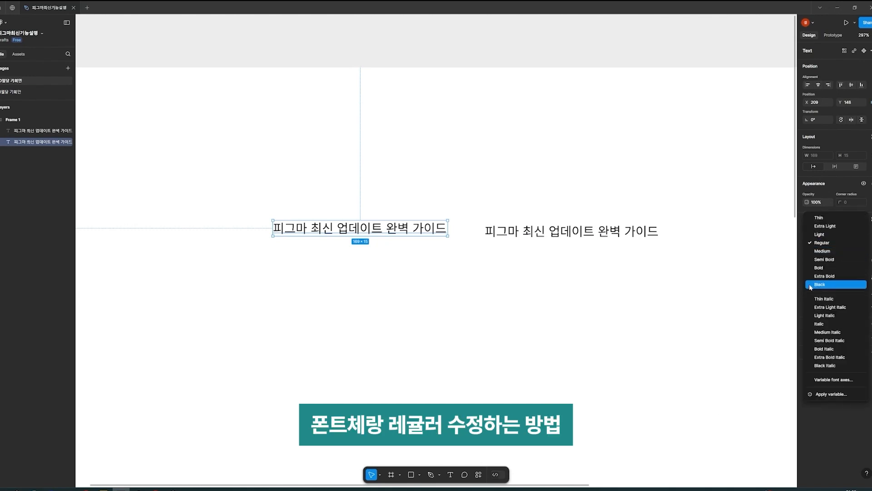
click(825, 267)
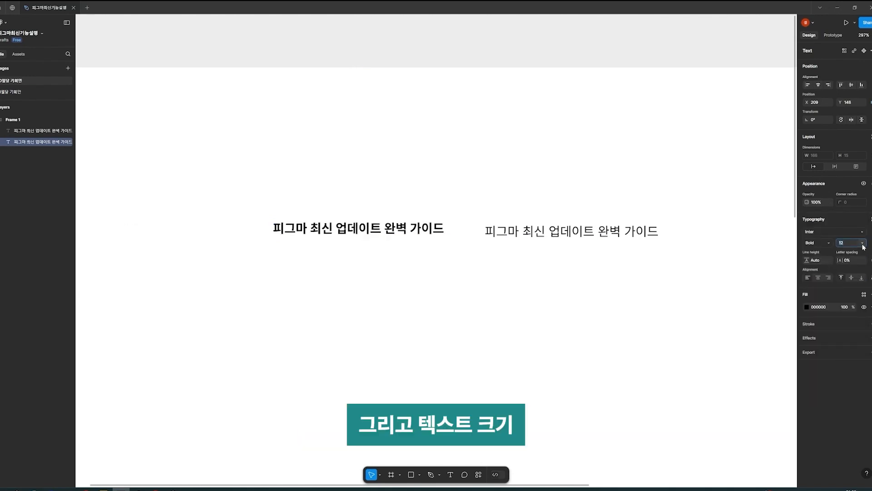
Set the bold title text's font size to 18
click(863, 243)
click(850, 185)
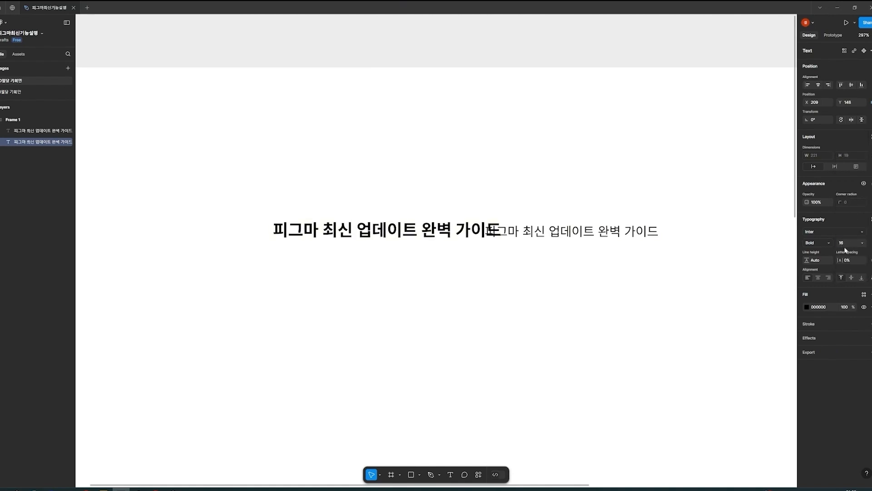
click(845, 243)
text(18)
key(Return)
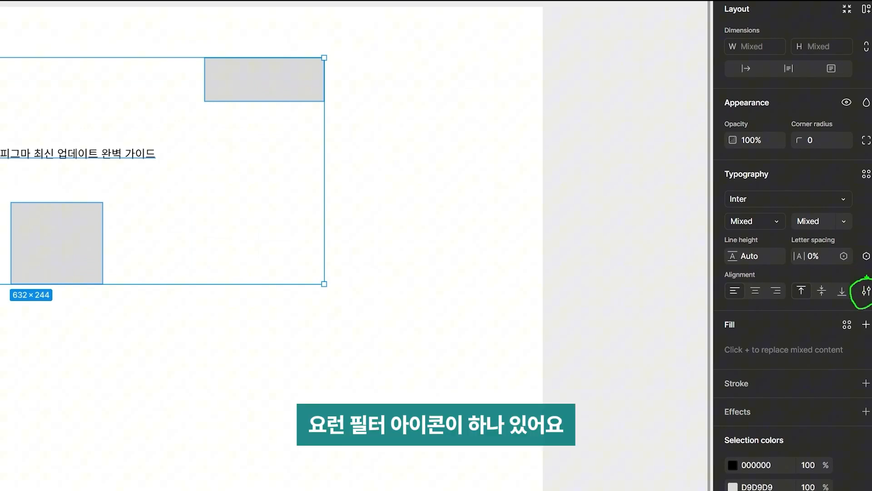
Select only the bold title text and open its detailed type settings
click(867, 291)
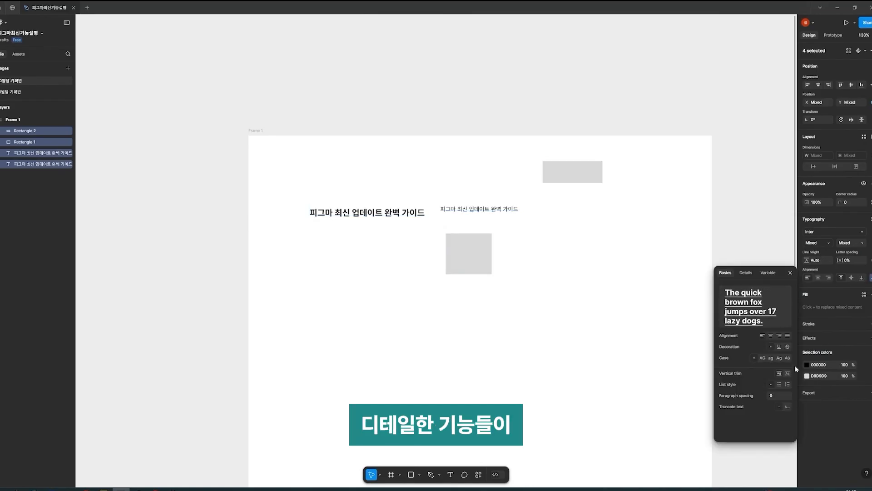
click(399, 214)
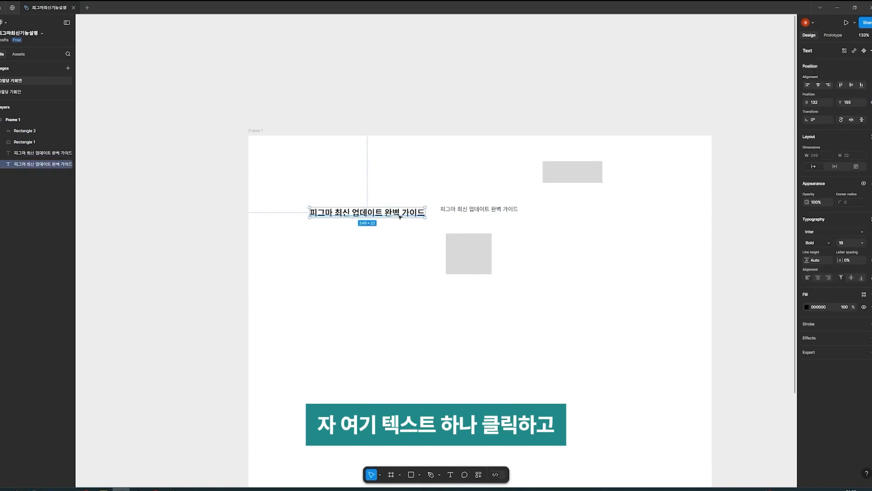
ctrl+scroll(338, 205, up, 5)
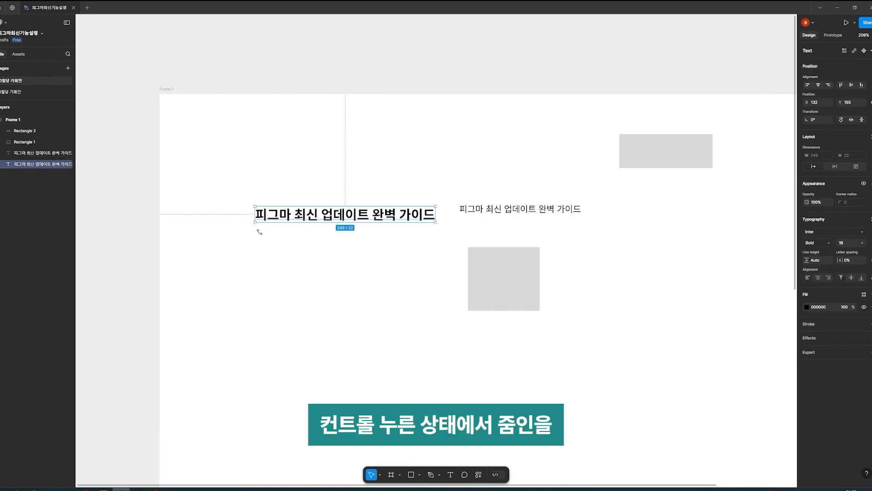
ctrl+scroll(228, 268, up, 8)
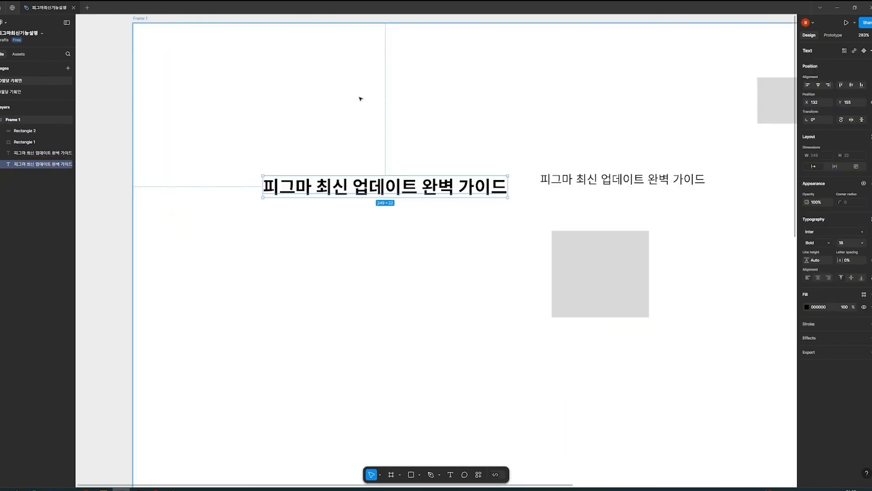
click(344, 367)
drag(344, 366, 407, 330)
click(436, 231)
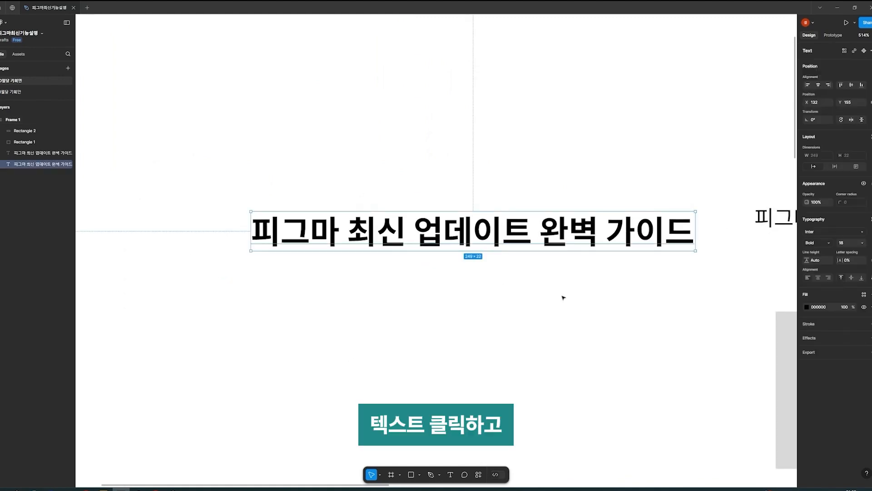
click(871, 277)
click(870, 277)
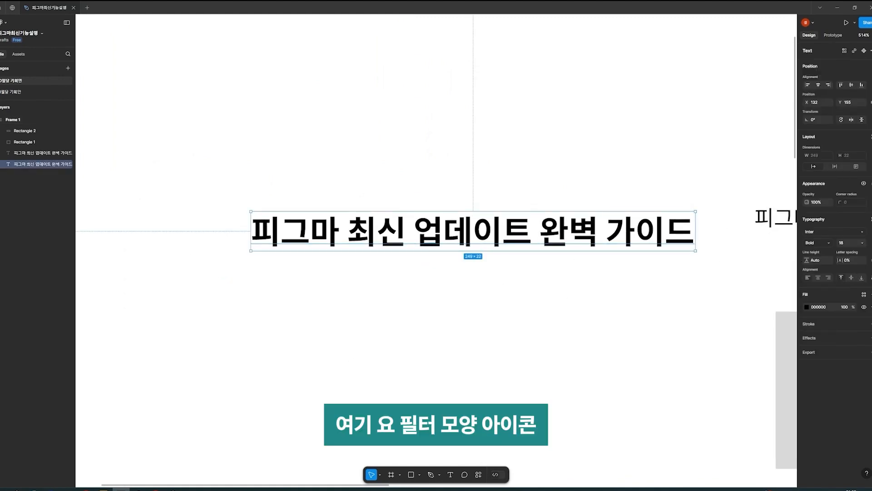
click(870, 277)
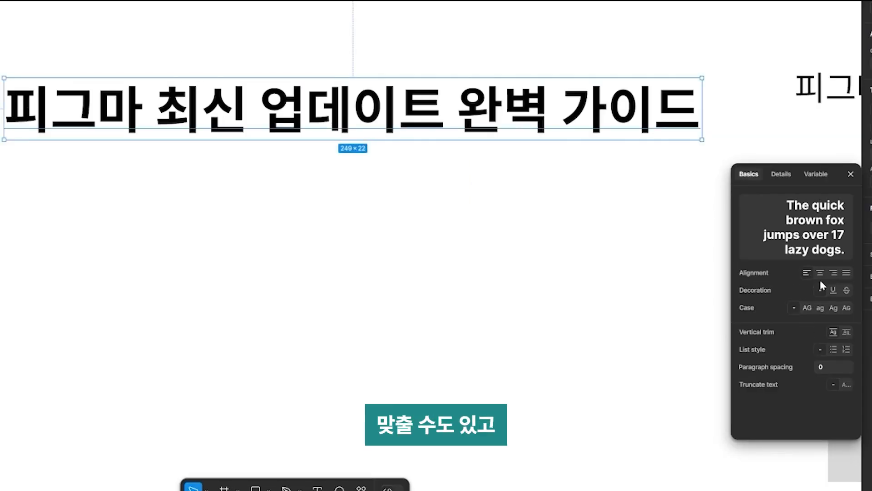
Try underline and strikethrough decoration on the bold title text, and set the decoration back to none
click(835, 290)
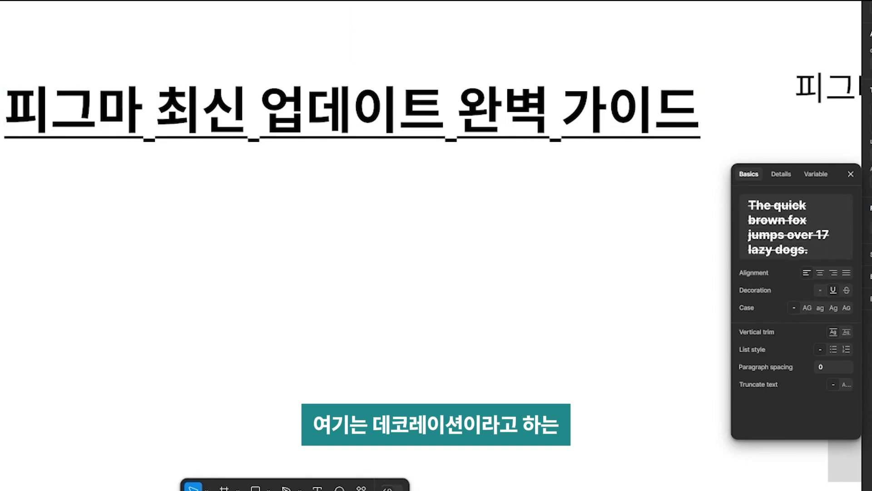
click(847, 290)
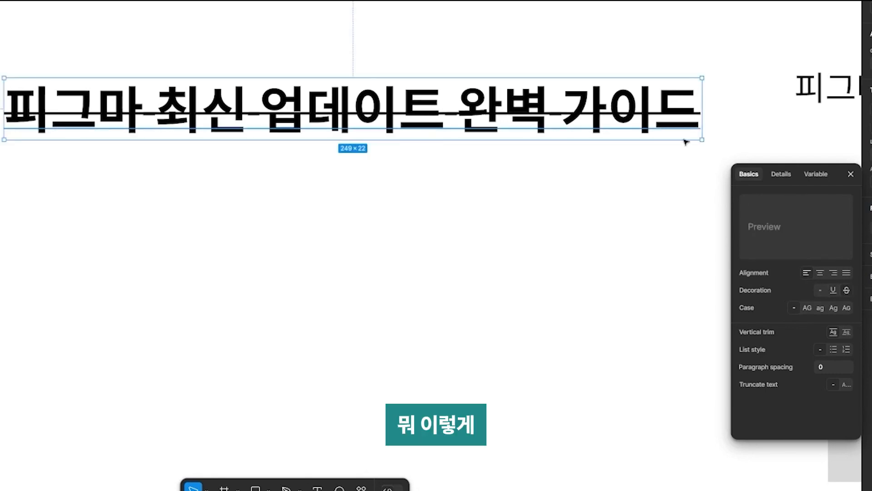
click(834, 290)
click(820, 290)
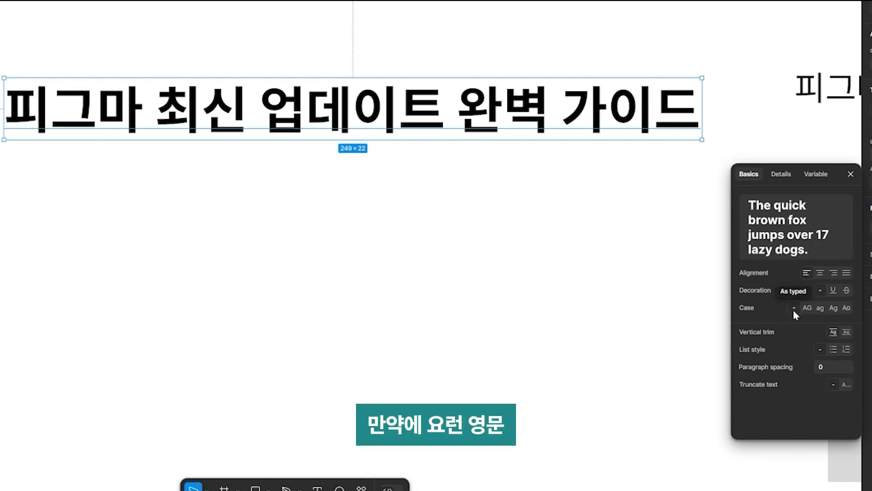
Try the uppercase, lowercase and title case options on the title, restore As typed, and close the type settings
click(807, 308)
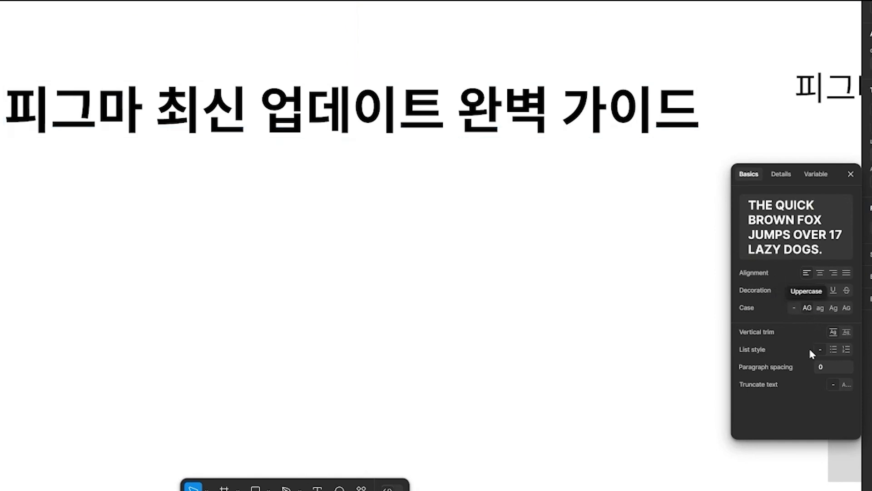
click(820, 309)
click(834, 308)
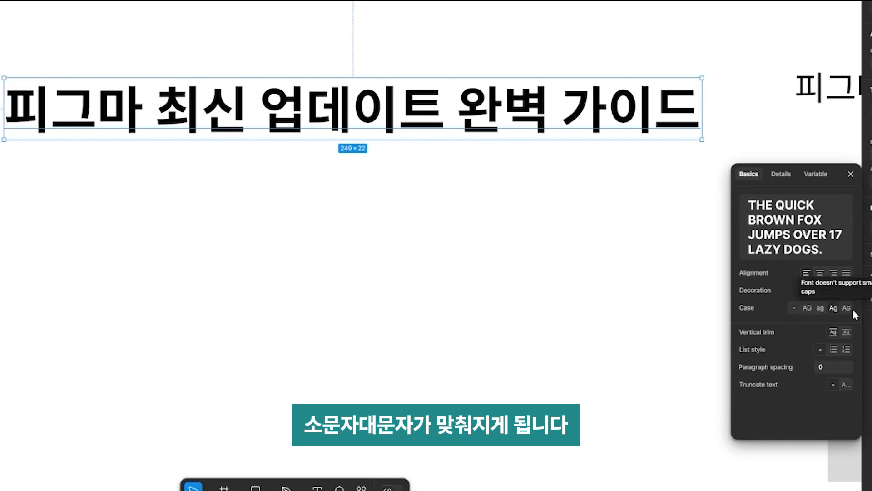
click(794, 308)
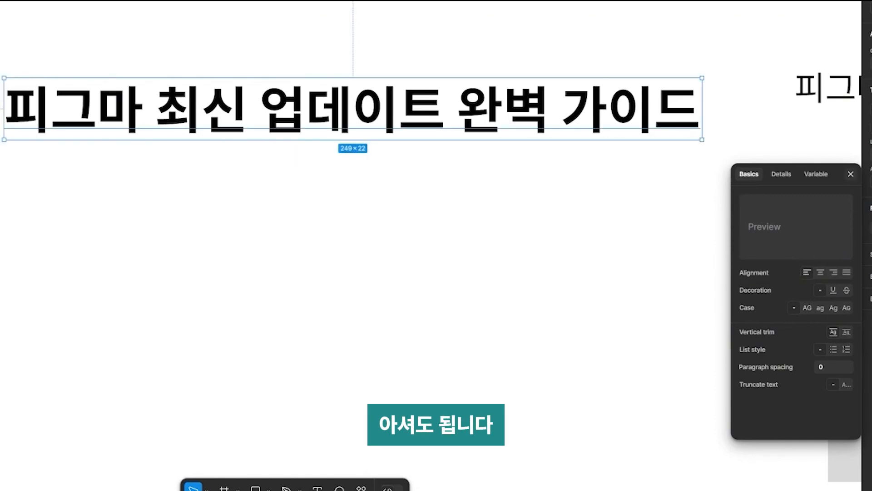
click(851, 174)
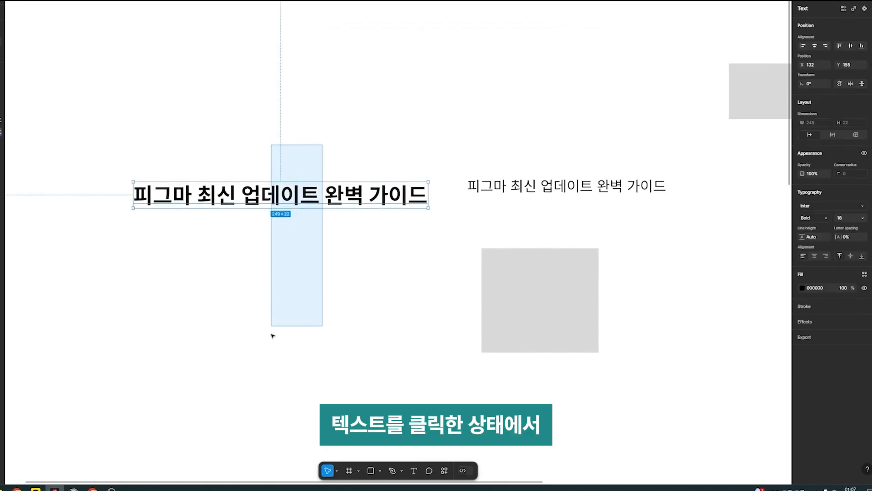
Recolour the bold title text's fill, trying red E86565 and green 8FE865 before choosing blue 6595E8
drag(271, 334, 271, 333)
scroll(273, 199, up, 3)
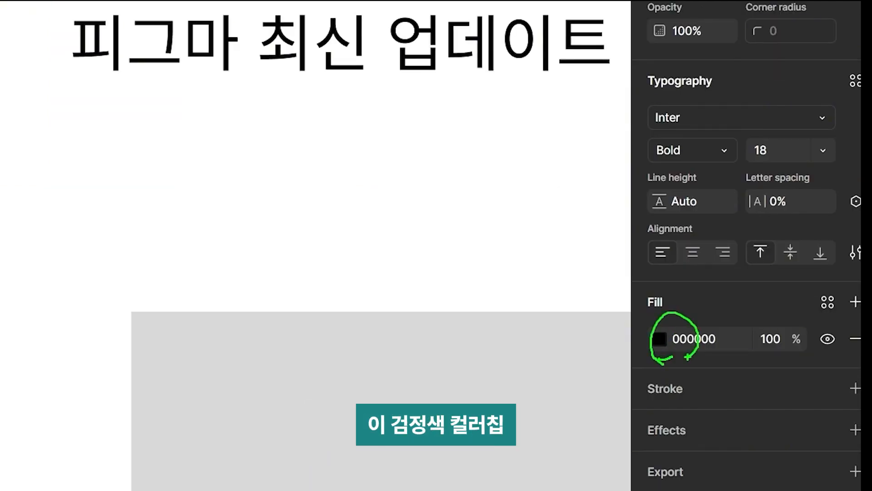
click(659, 339)
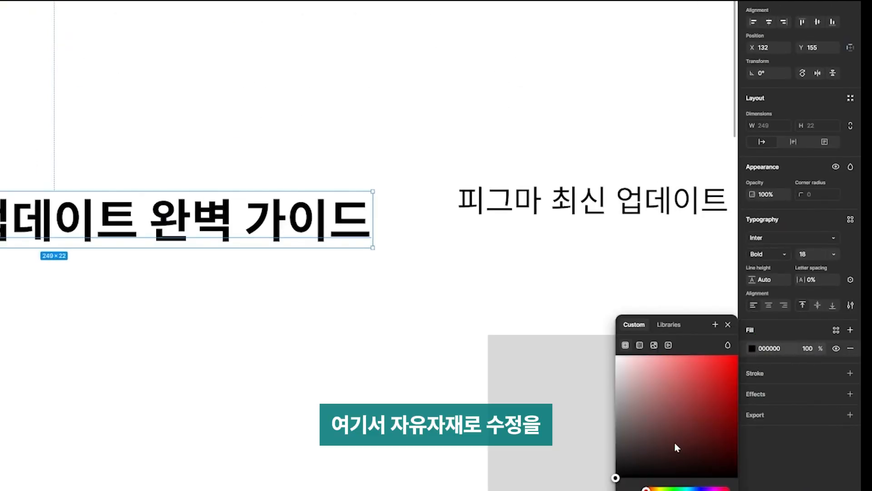
drag(674, 441, 684, 366)
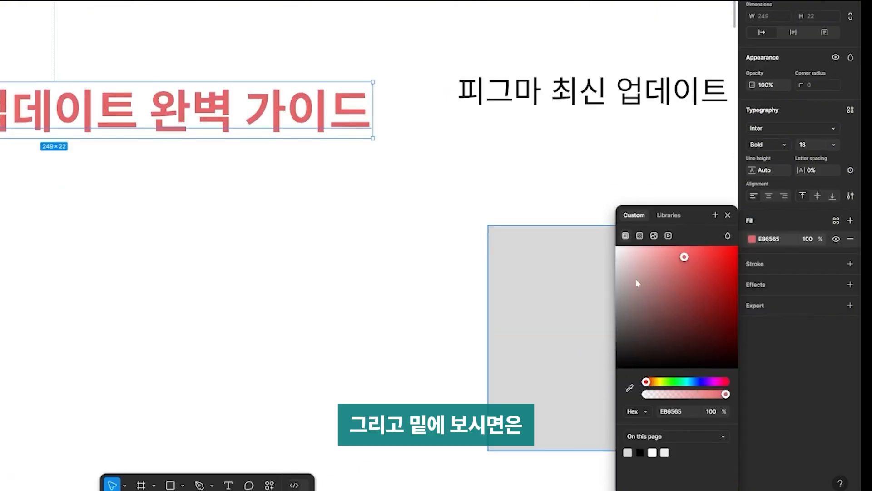
mouse_move(653, 385)
mouse_down()
mouse_move(724, 390)
mouse_move(668, 382)
mouse_up()
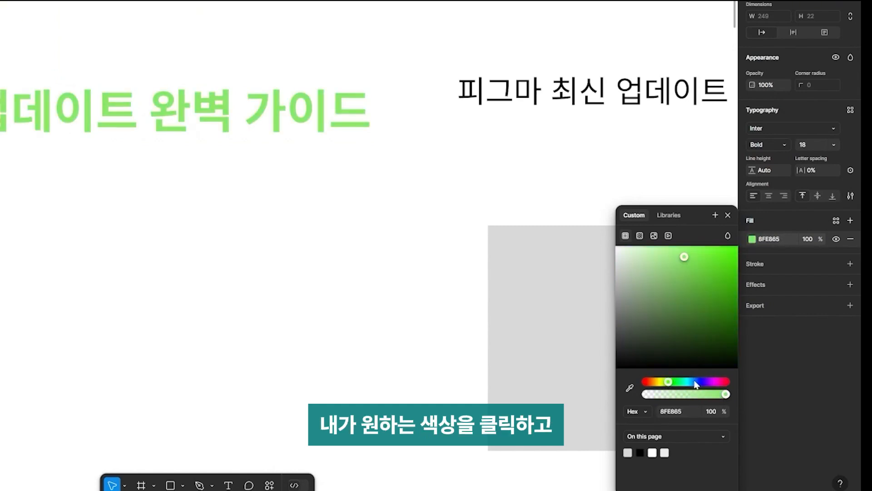
click(695, 384)
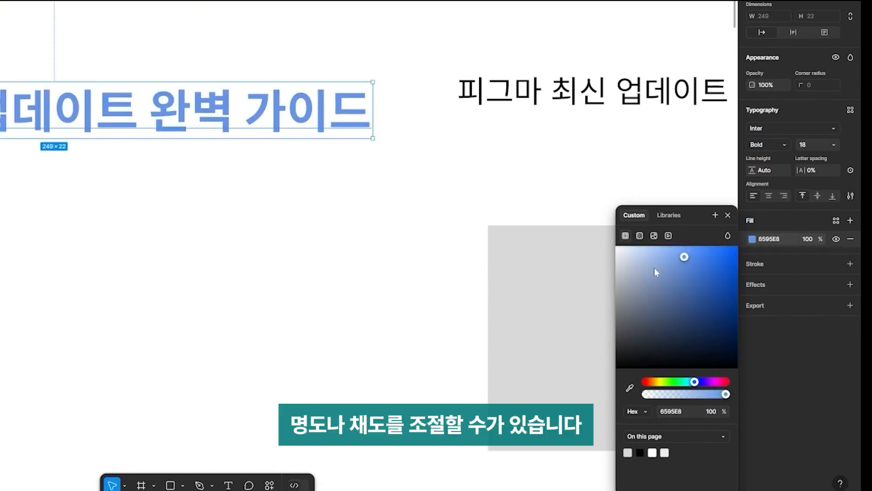
Vary the saturation and brightness of the title's blue fill, ending on dark blue with the hue shifted to 12465E
drag(656, 272, 736, 245)
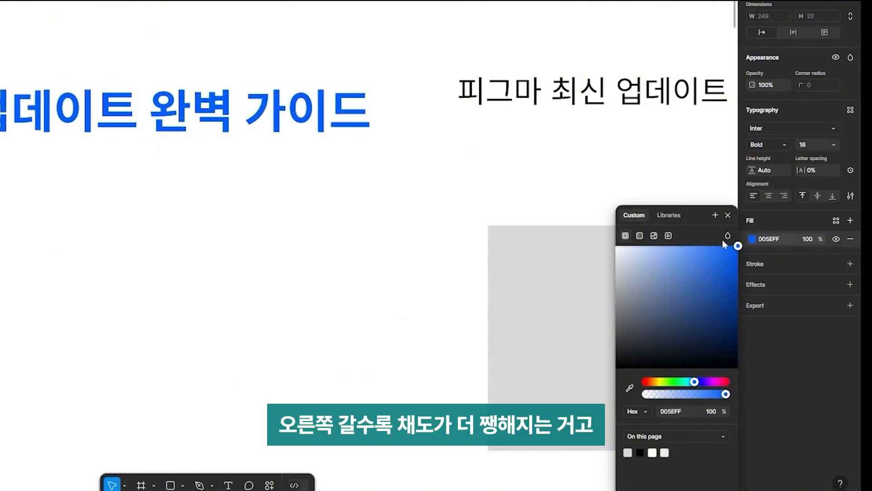
drag(729, 288, 642, 264)
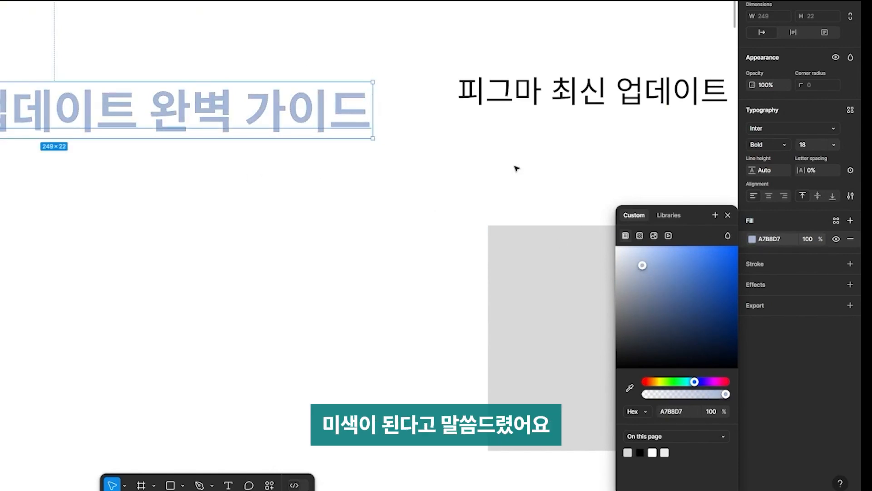
drag(635, 246, 696, 299)
click(713, 325)
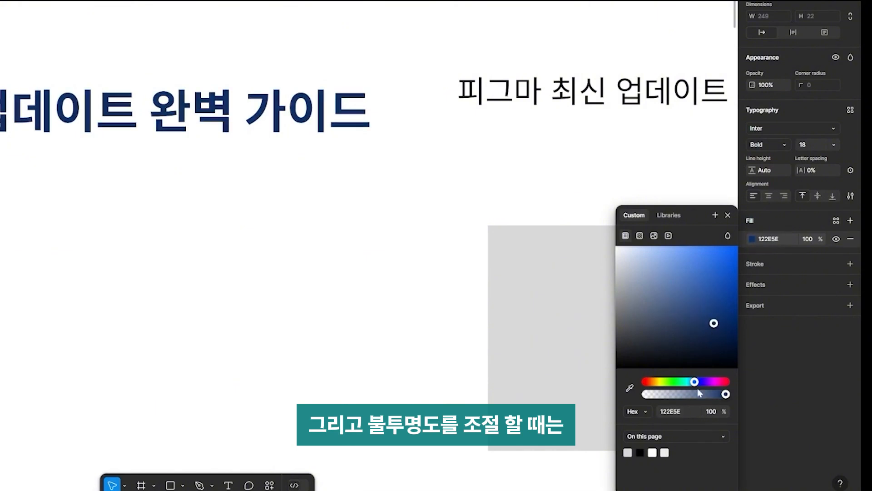
drag(682, 381, 690, 382)
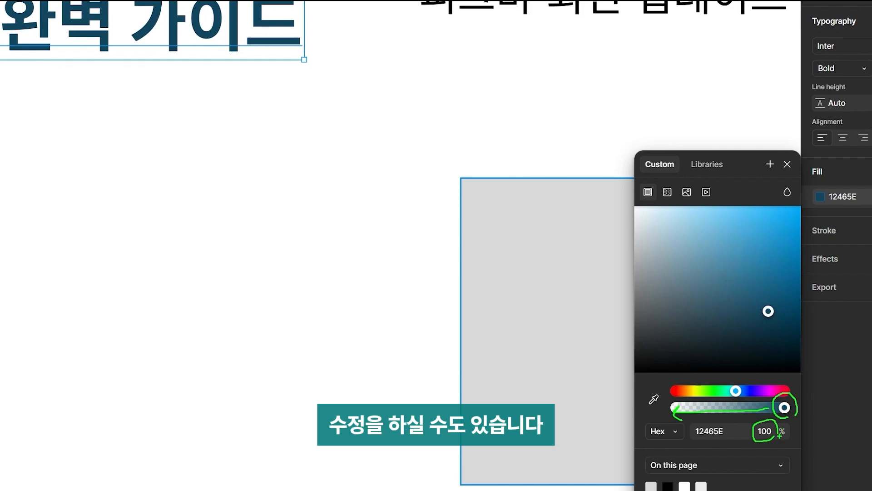
Try lowering the title fill's opacity, undo it, and check the colour format options, keeping Hex
drag(785, 407, 704, 407)
key(ctrl+z)
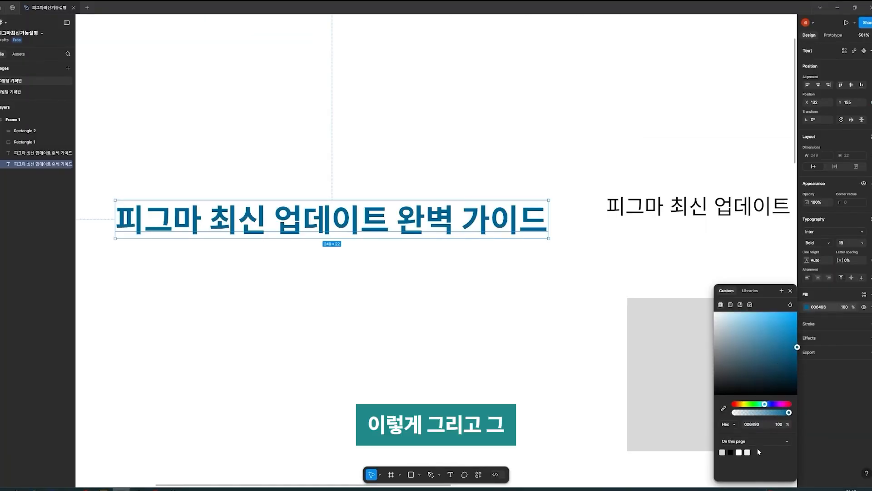
click(728, 424)
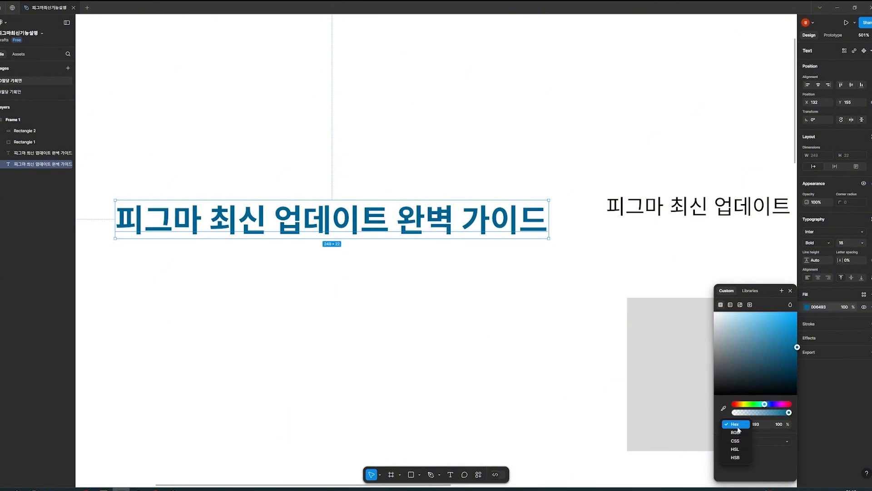
click(736, 426)
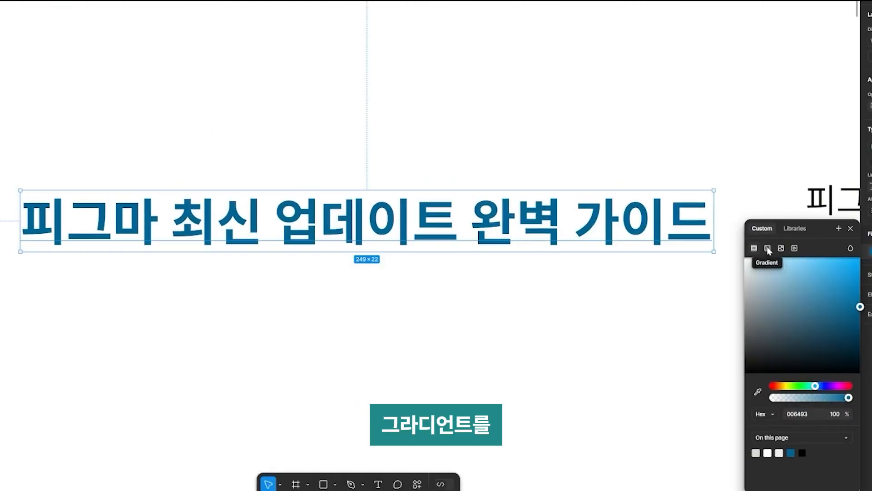
Switch the title's fill to a linear gradient, extend its ends beyond the text and tilt it slightly upward
click(767, 248)
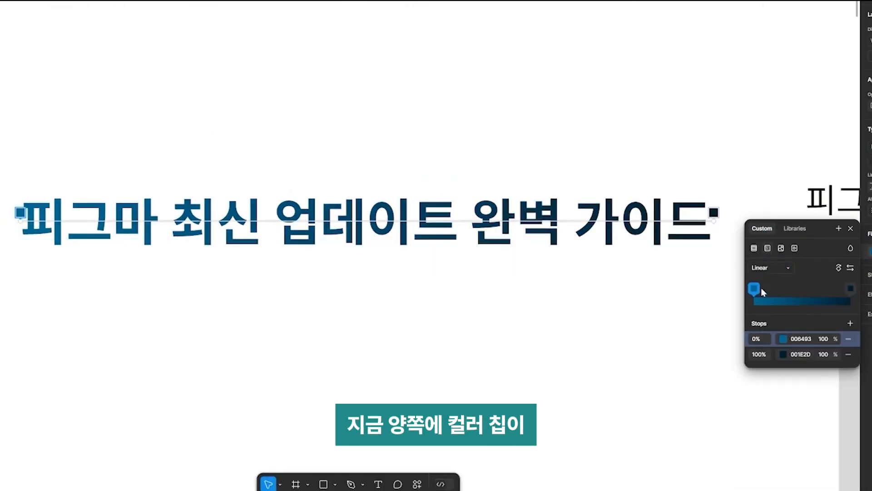
click(850, 288)
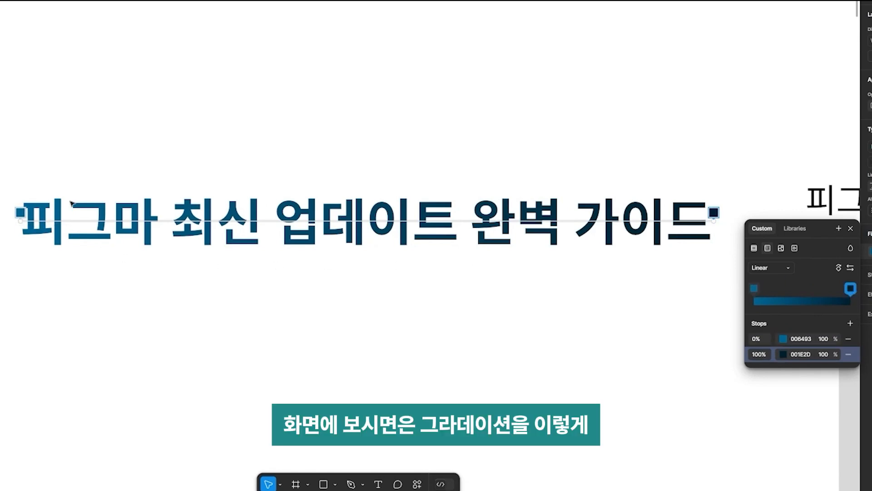
drag(20, 212, 3, 226)
drag(713, 212, 694, 143)
scroll(718, 154, up, 1)
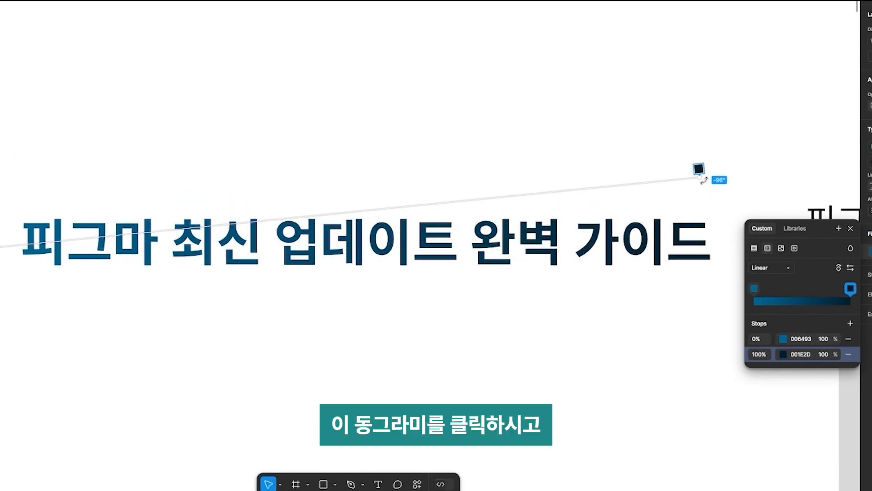
drag(702, 180, 732, 209)
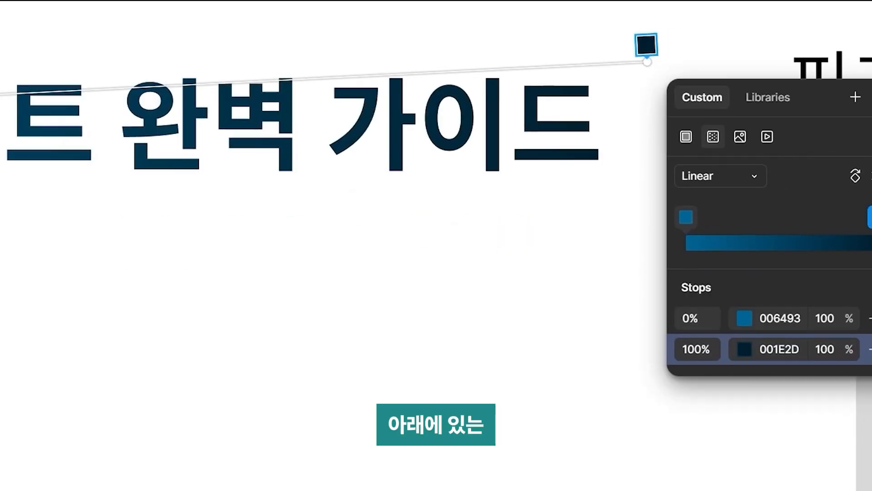
Change the colour of the gradient's 100% stop to pink EA5DCE
drag(746, 362, 758, 369)
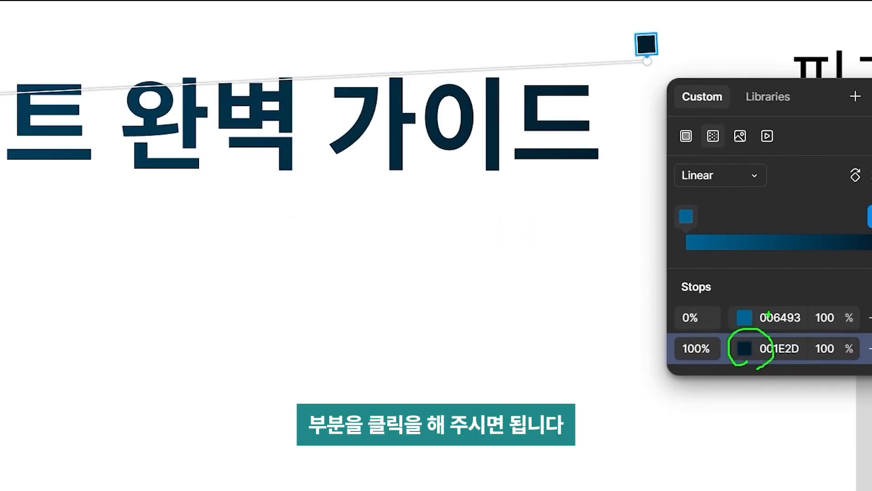
click(744, 348)
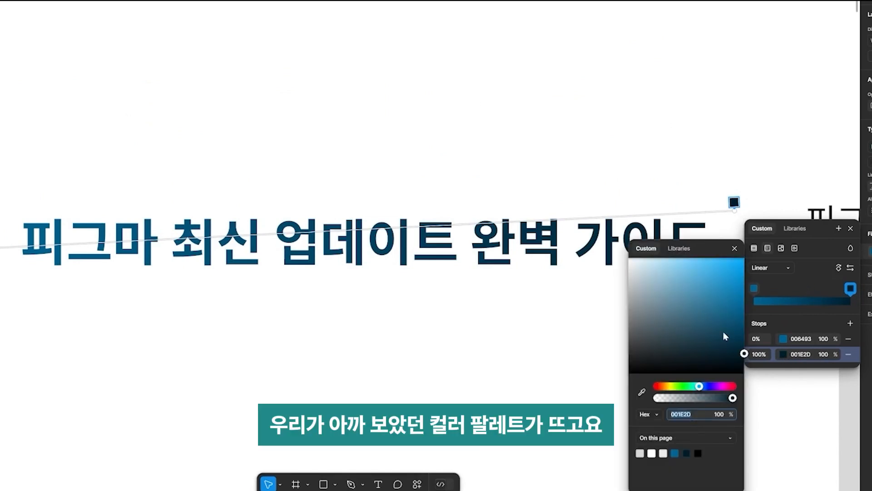
click(723, 386)
drag(720, 331, 700, 268)
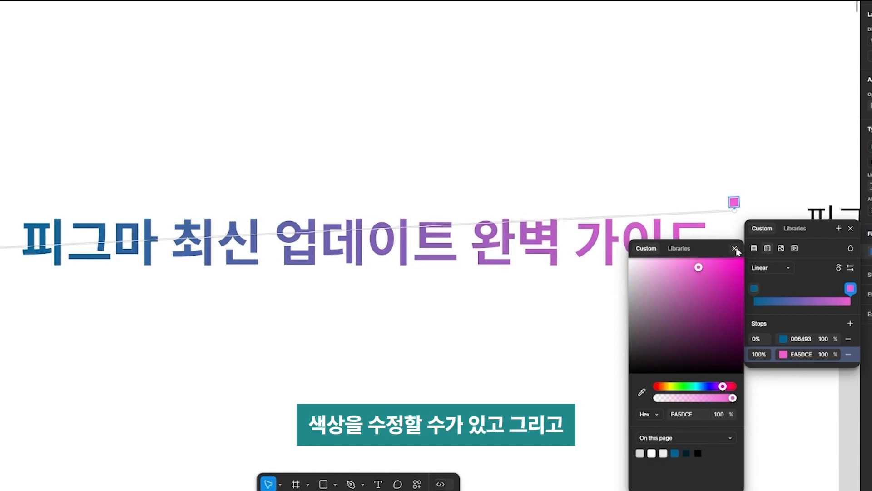
Change the colour of the title gradient's 0% stop to blue-violet 3F30C9 and close the fill settings
click(734, 248)
click(782, 340)
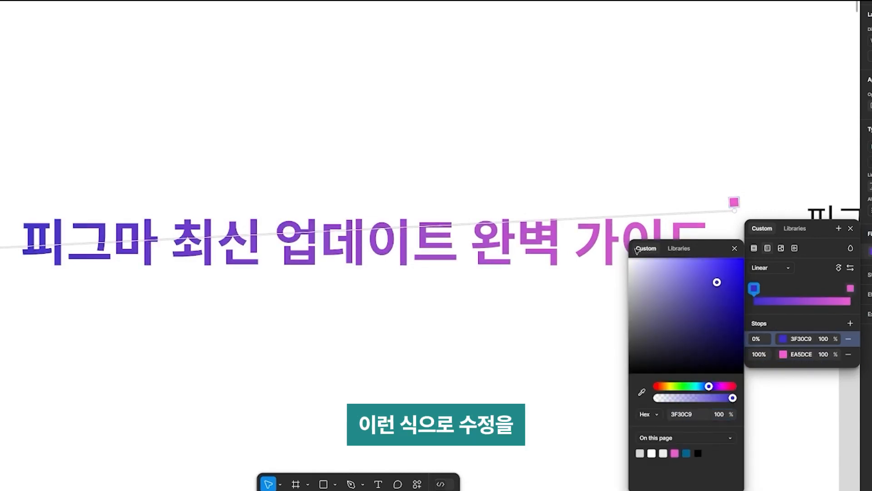
click(735, 248)
click(275, 135)
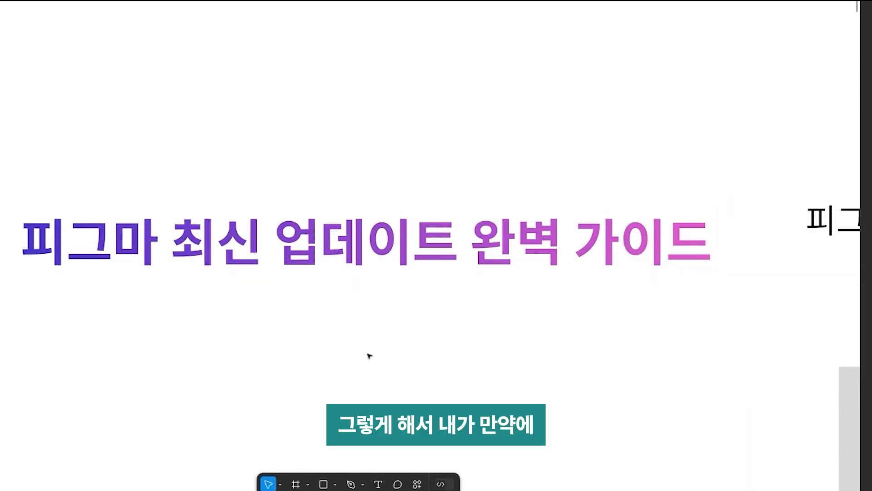
Save the title's purple-to-pink gradient fill as a new colour style named 그라데이션_퍼플핑크
scroll(369, 356, down, 3)
scroll(370, 351, down, 3)
drag(285, 127, 411, 270)
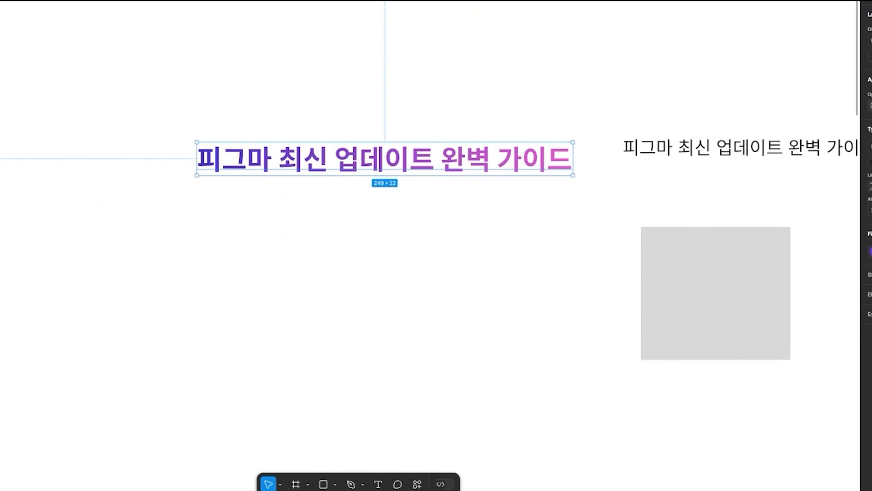
click(870, 252)
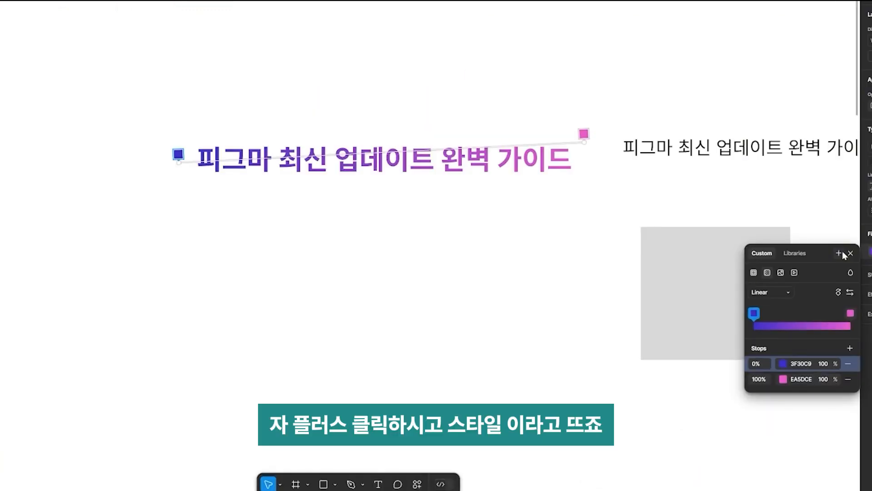
click(841, 254)
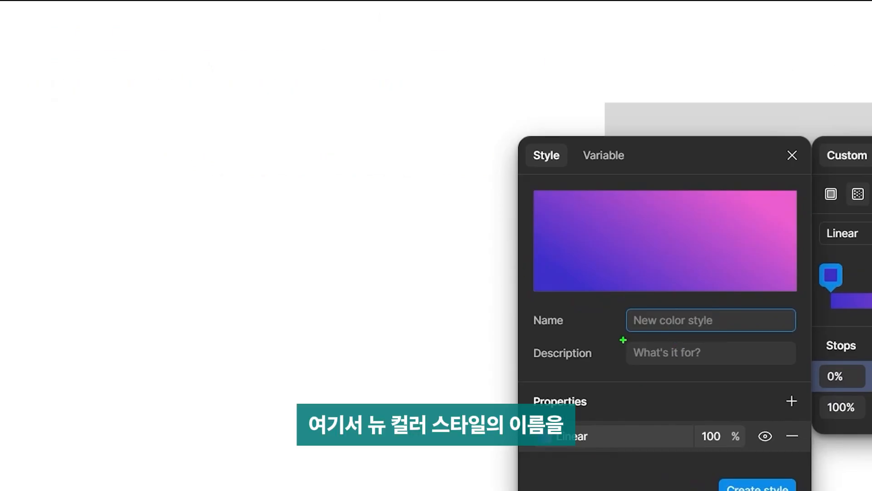
drag(621, 338, 746, 325)
drag(622, 305, 619, 340)
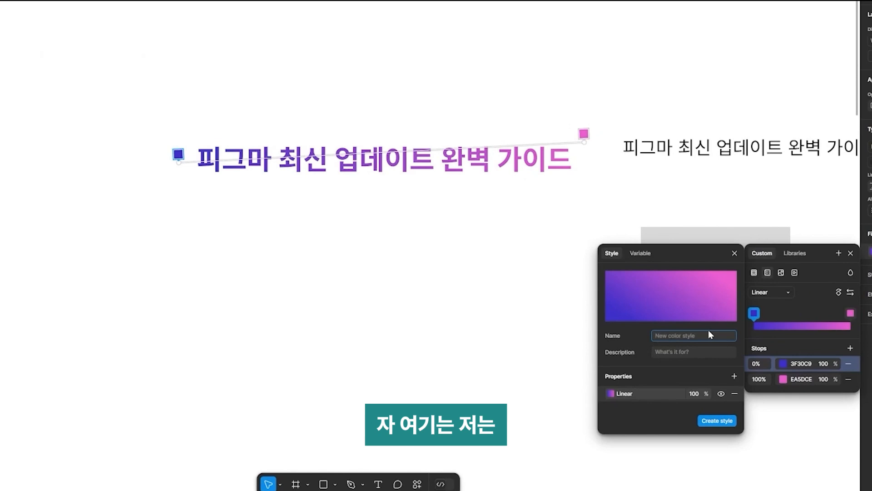
text(그라데이션)
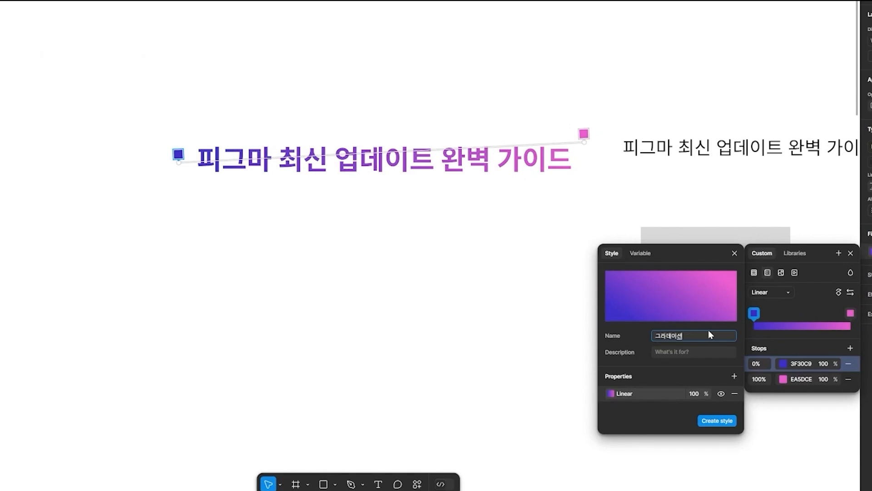
text(_)
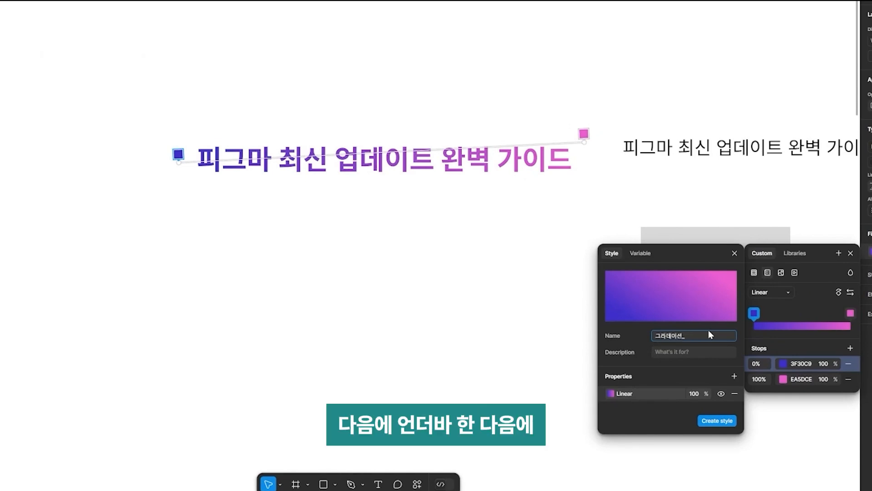
text(퍼플핑크)
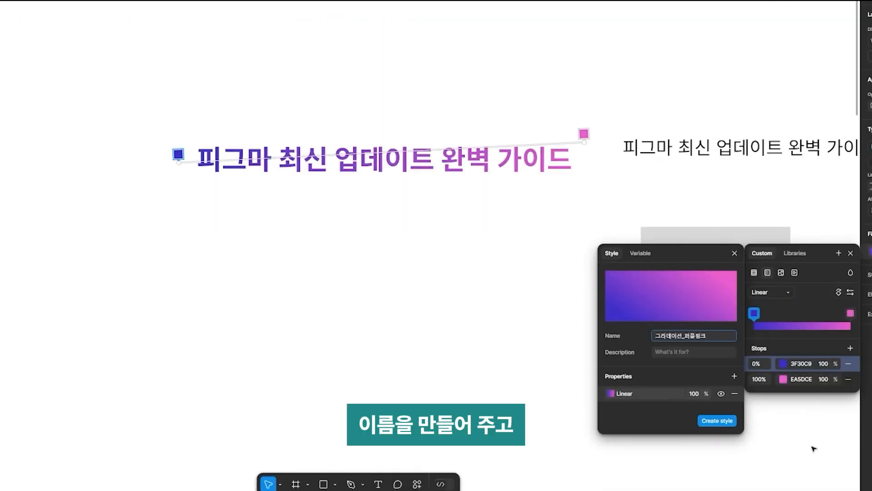
click(719, 424)
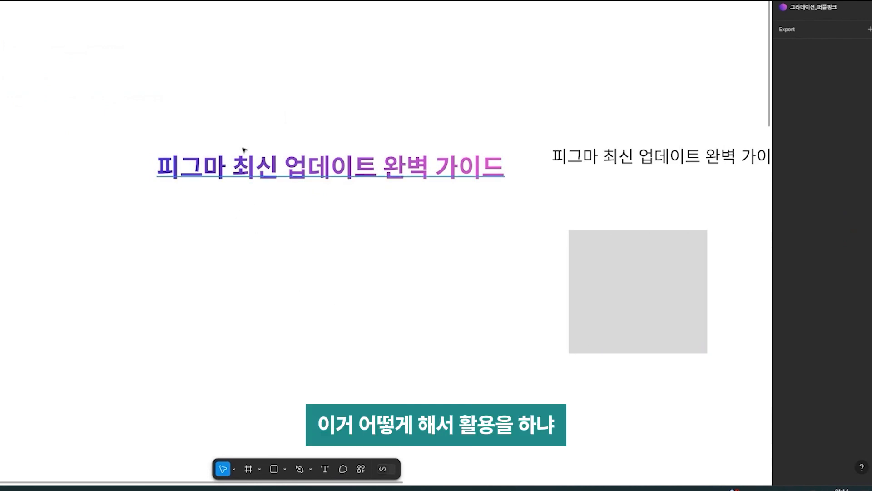
Add a rectangle about 129 × 47 beside the grey square and apply the 그라데이션_퍼플핑크 style to both shapes
drag(636, 106, 541, 271)
click(400, 211)
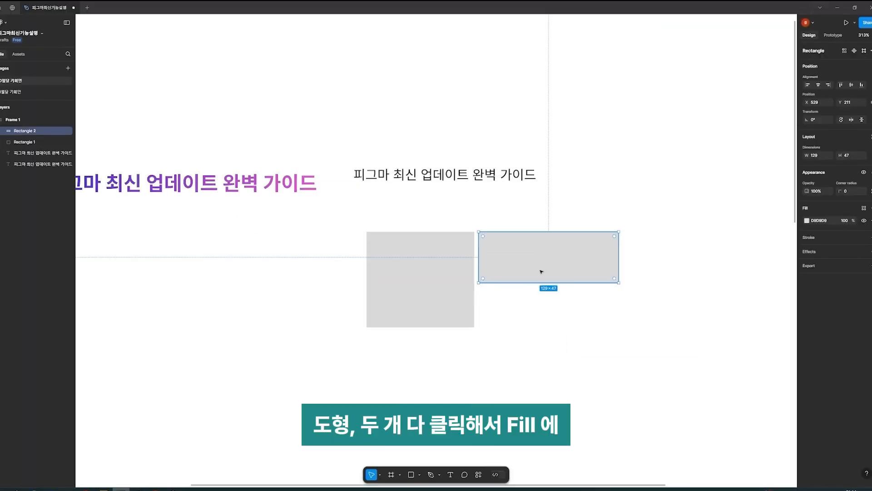
drag(400, 211, 509, 242)
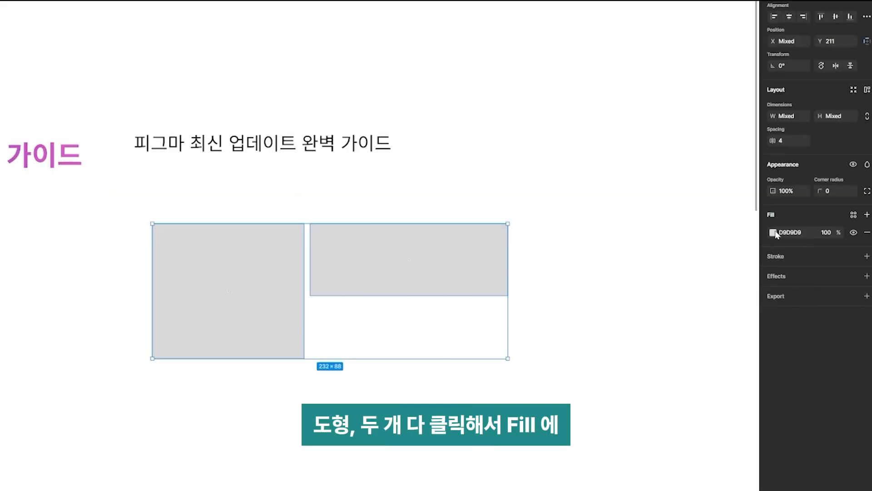
click(807, 238)
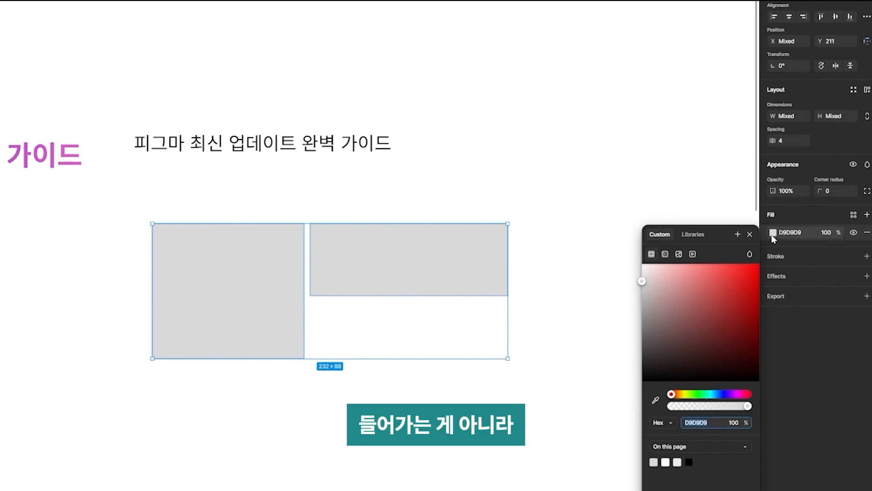
click(774, 234)
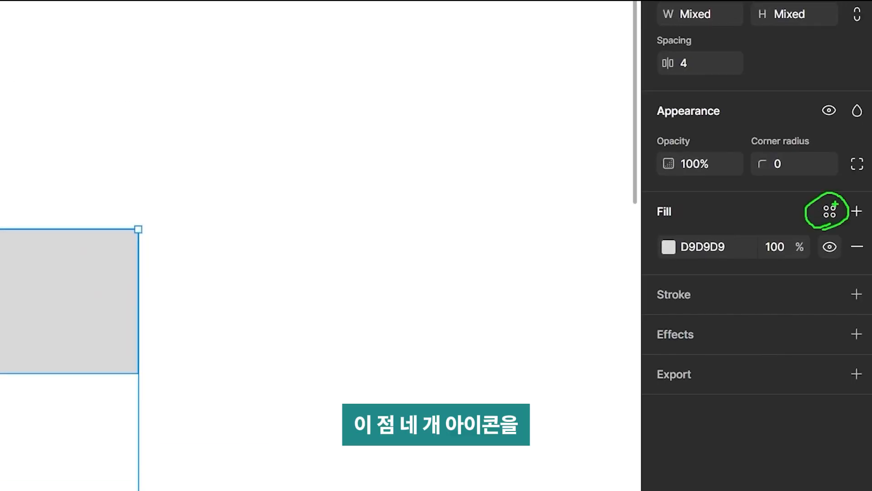
click(840, 212)
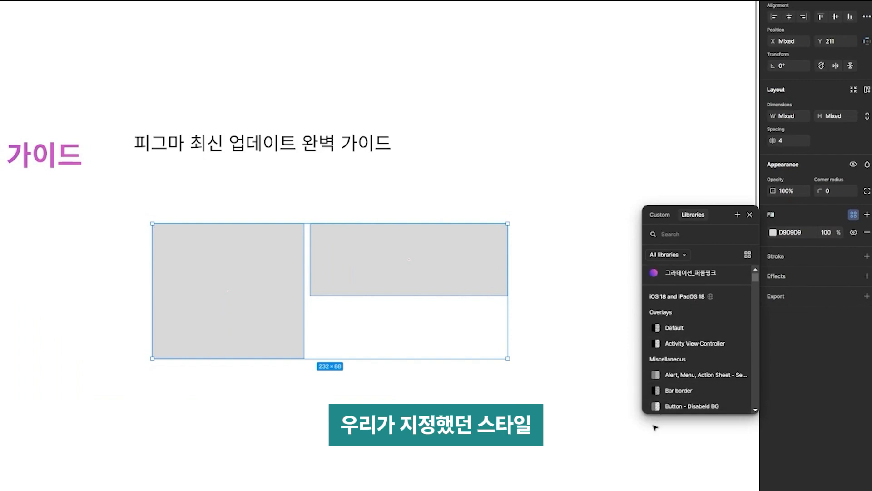
click(700, 280)
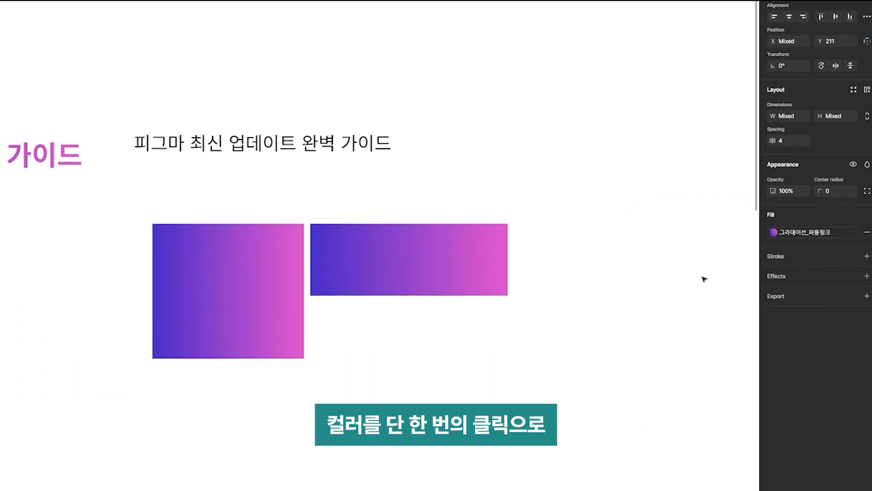
Detach the 그라데이션_퍼플핑크 style from the title's fill and try an image fill uploaded from the computer
scroll(296, 335, up, 1)
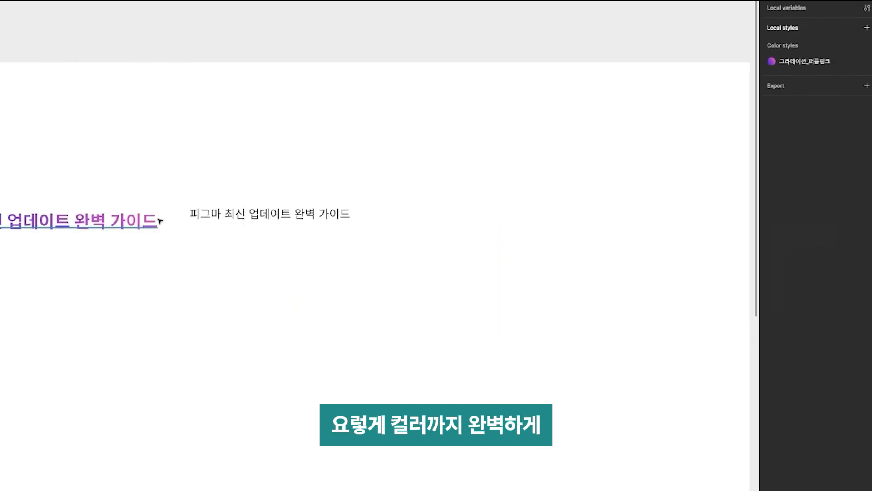
click(70, 227)
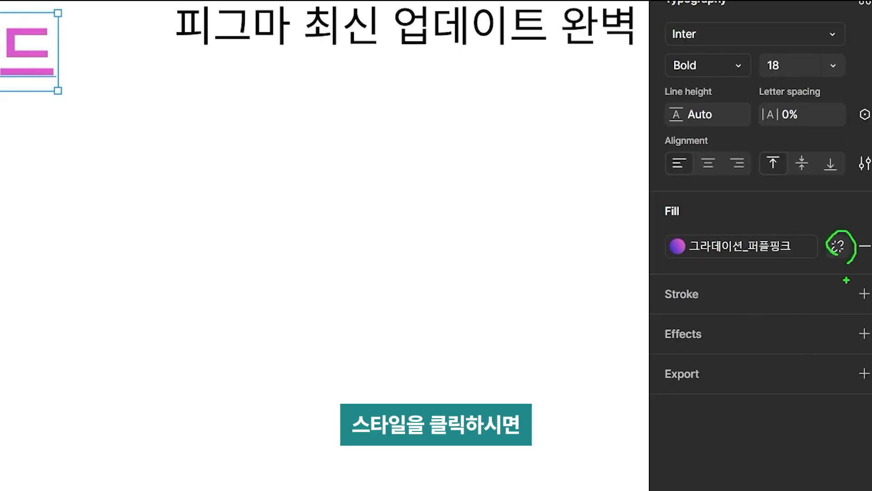
click(838, 246)
click(676, 246)
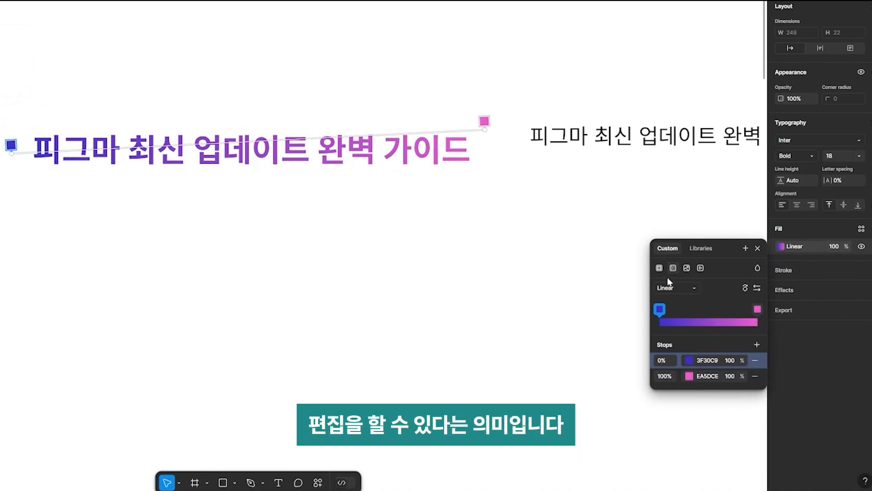
click(687, 269)
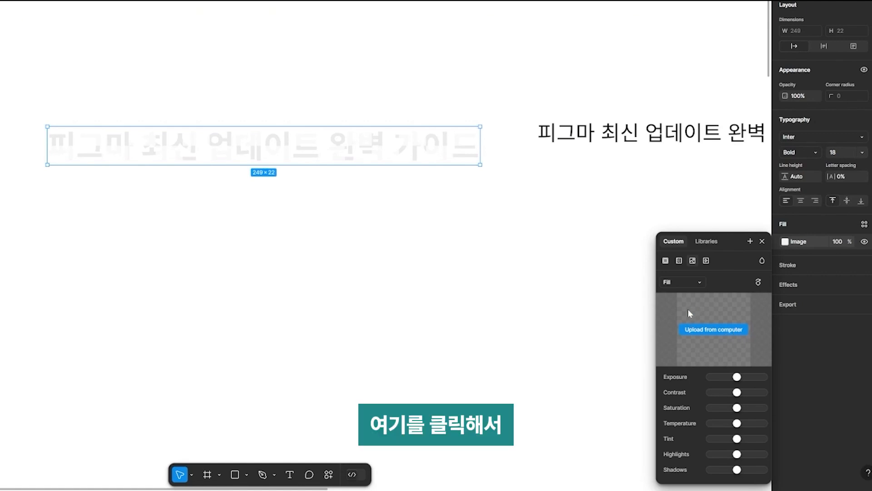
click(691, 330)
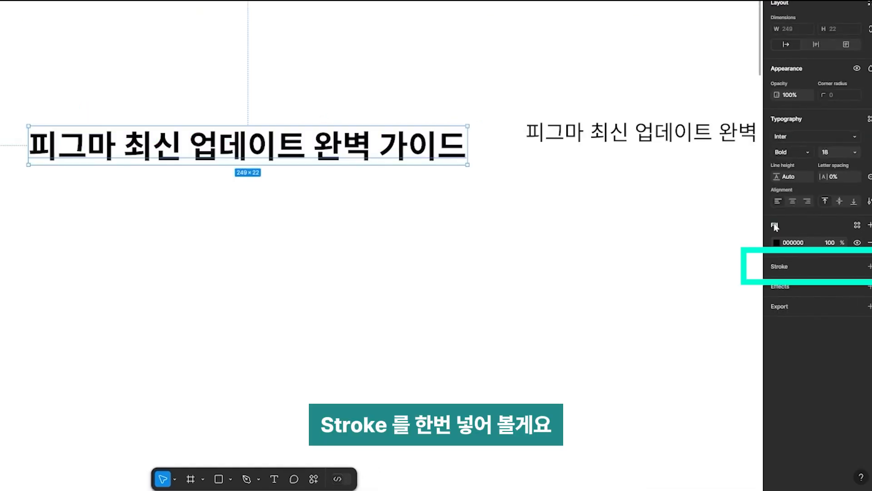
Add an outside stroke of weight 1 to the title text and colour it white, FFFFFF
click(870, 266)
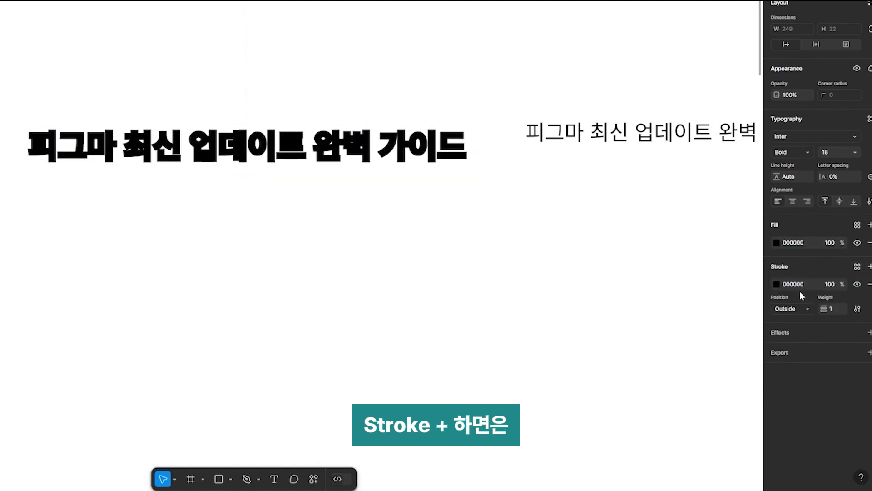
click(775, 284)
mouse_move(691, 284)
mouse_down()
mouse_move(686, 317)
mouse_move(682, 278)
mouse_up()
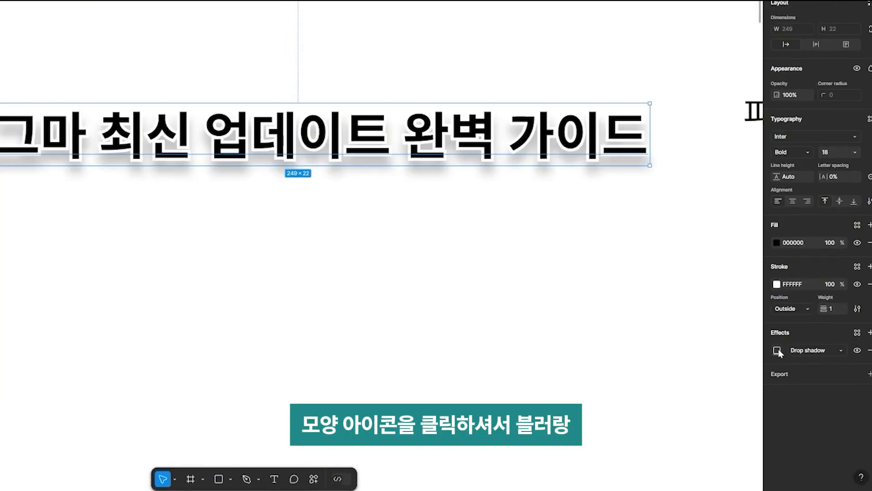
Review the title's drop shadow settings and set its blur to 14
click(777, 350)
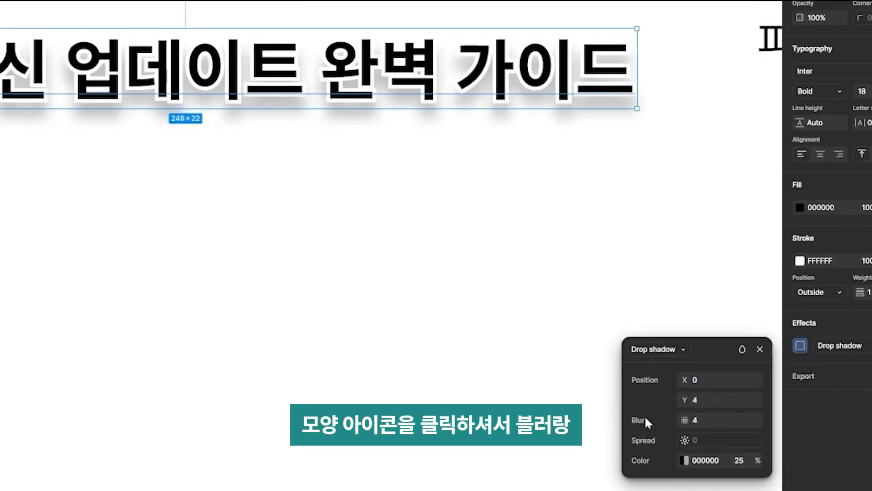
click(702, 379)
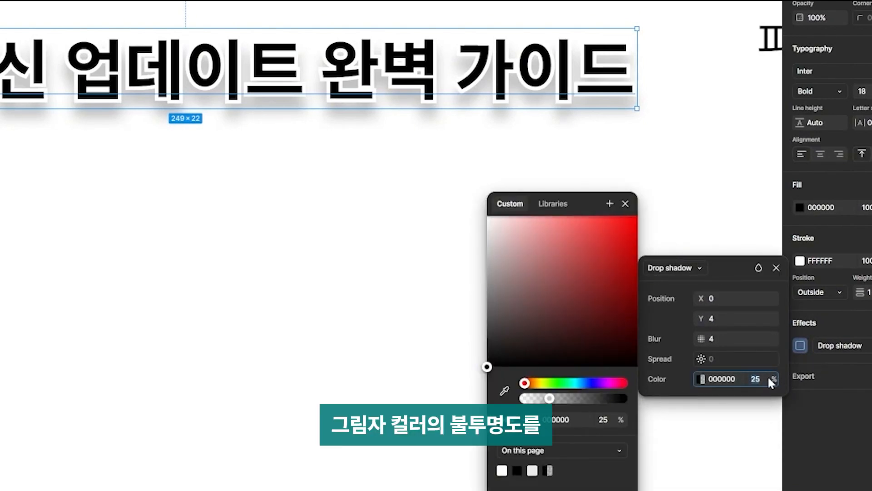
mouse_move(725, 362)
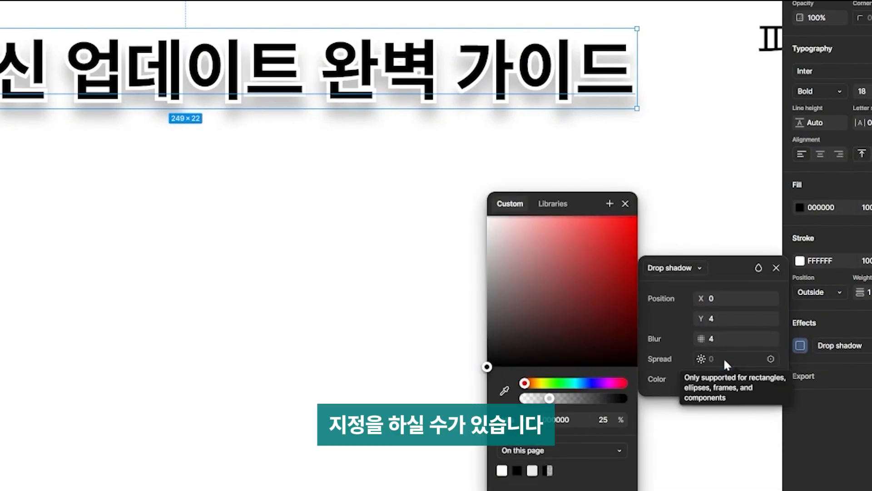
click(738, 337)
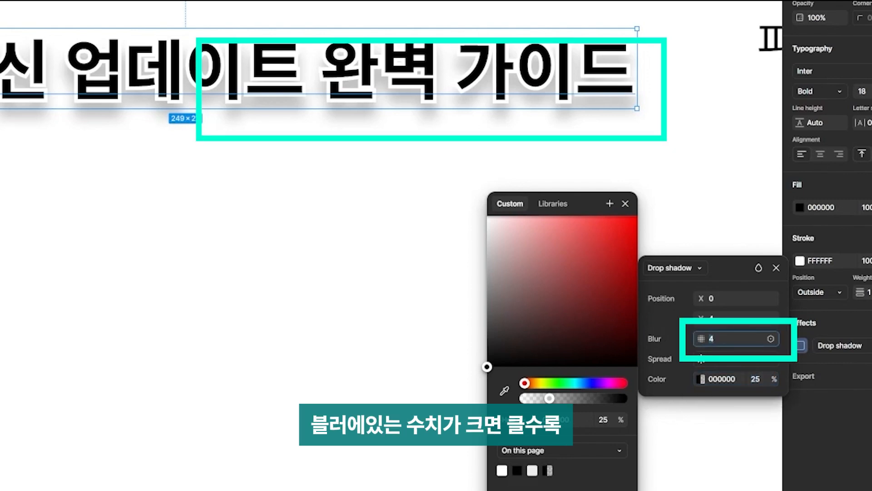
key(shift+Up)
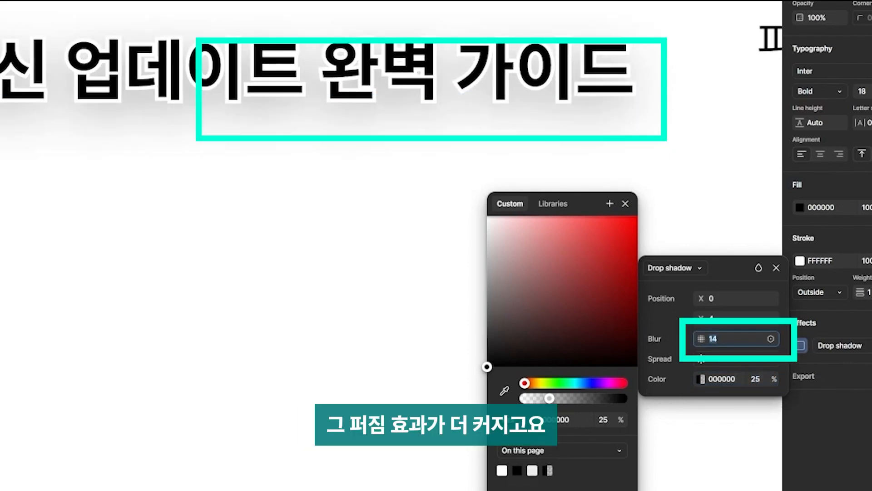
Change the title's drop shadow colour to red D43F3F at 100% opacity
click(702, 379)
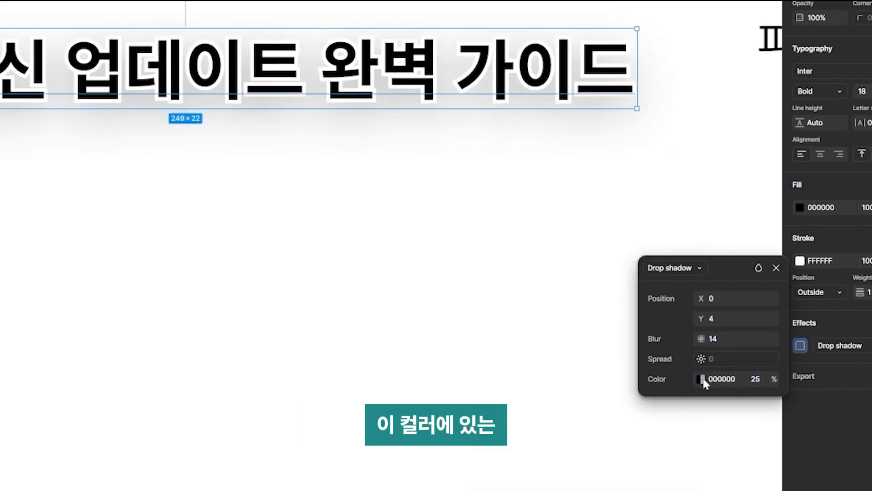
click(703, 380)
drag(620, 339, 607, 267)
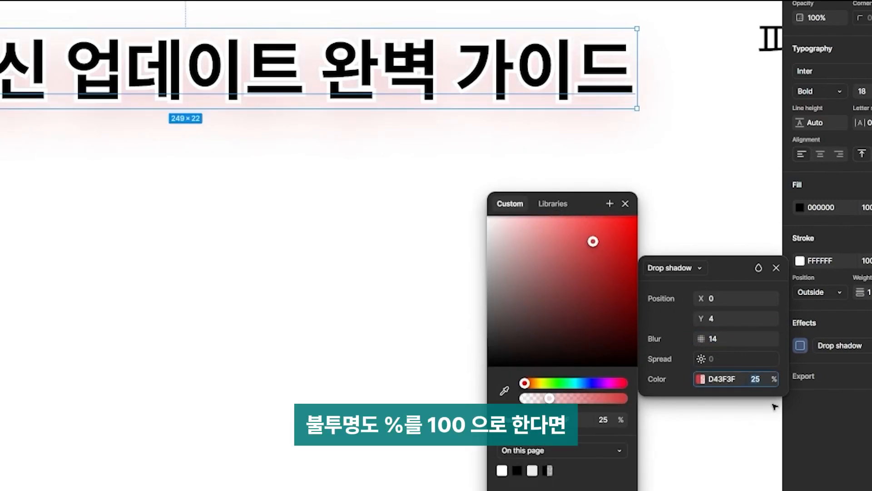
text(100)
key(Return)
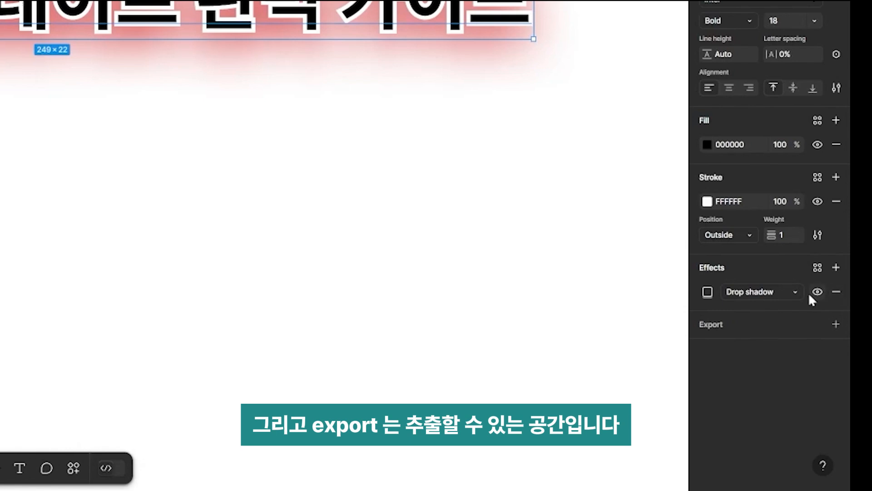
Add a 1x export setting to the title text and set its format to JPG
click(837, 325)
click(837, 324)
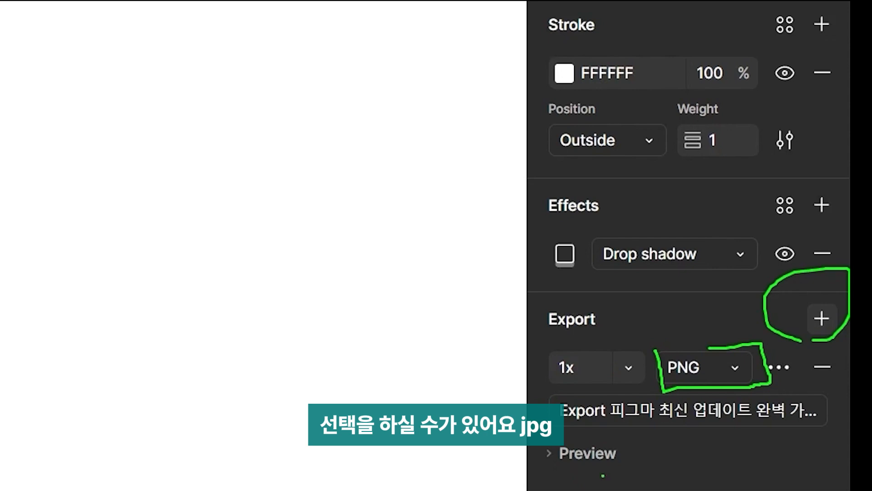
click(702, 368)
click(739, 404)
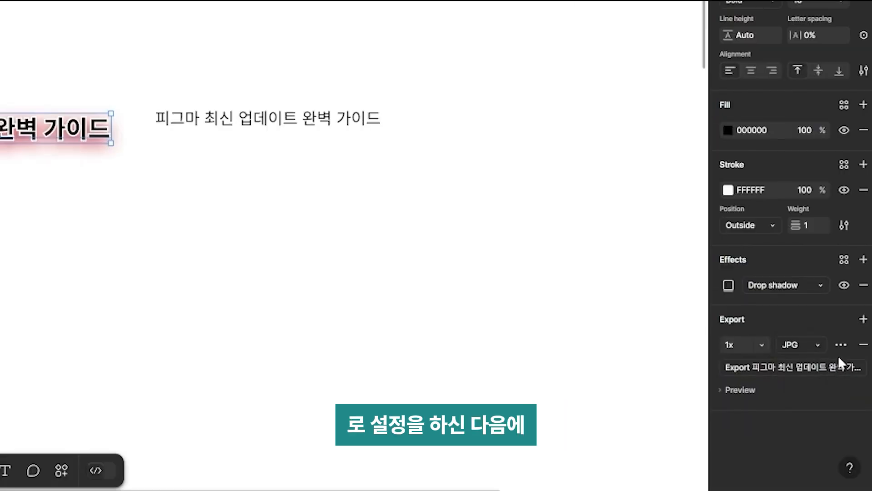
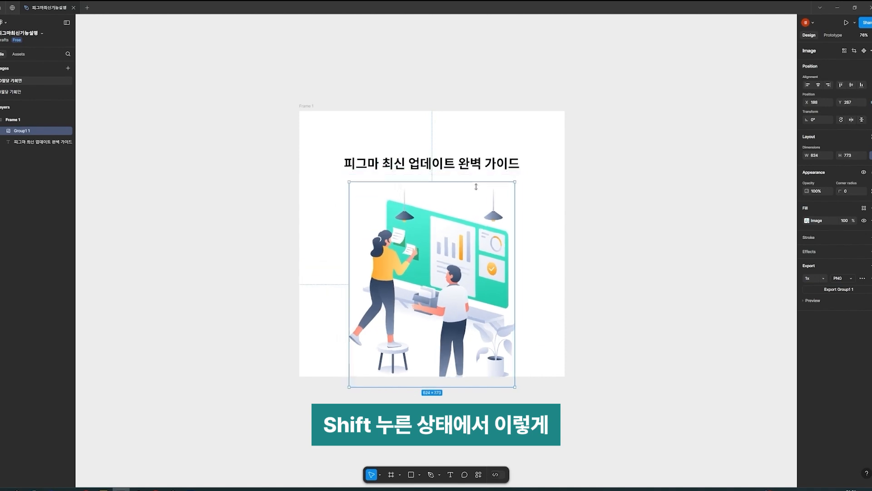
Scale the illustration down proportionally to about 546 × 676 and position it beneath the title inside the frame
drag(489, 334, 489, 317)
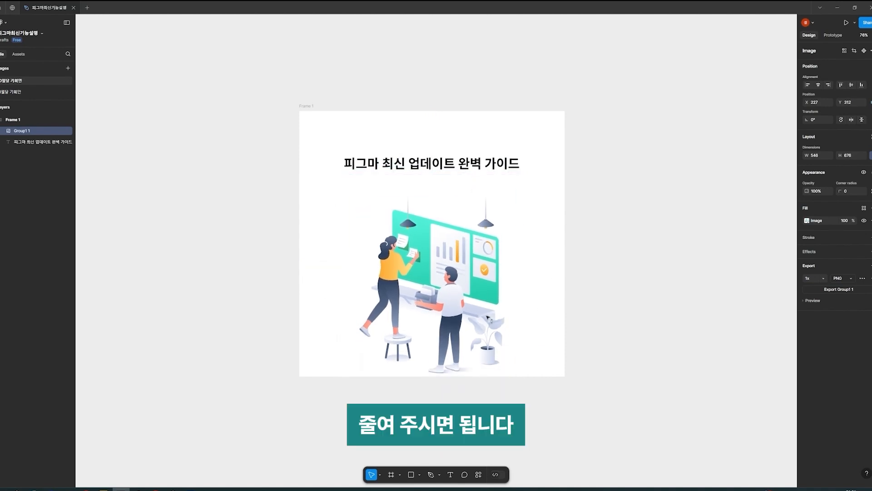
Duplicate the title directly beneath itself, change the copy's text to "쉽고 빠르게 배우는 인터페이스 변경사항과 꿀팁" and centre it horizontally in the frame
click(521, 21)
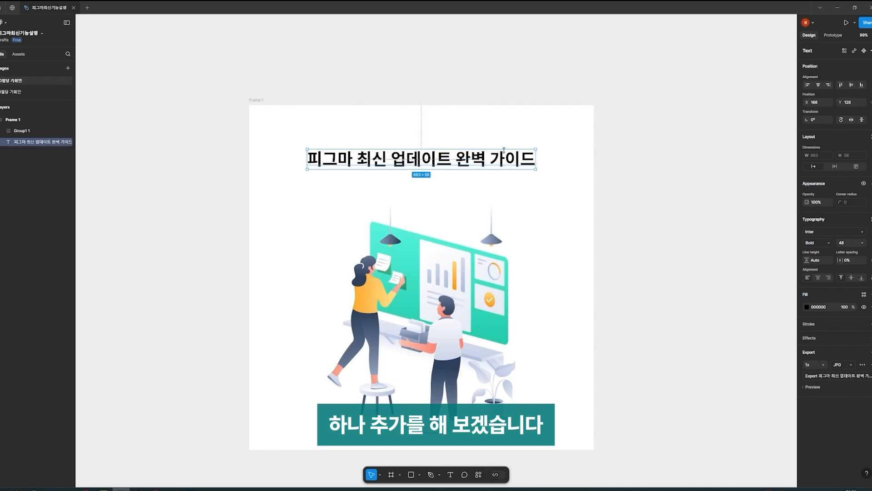
click(523, 132)
click(500, 154)
click(517, 138)
click(422, 165)
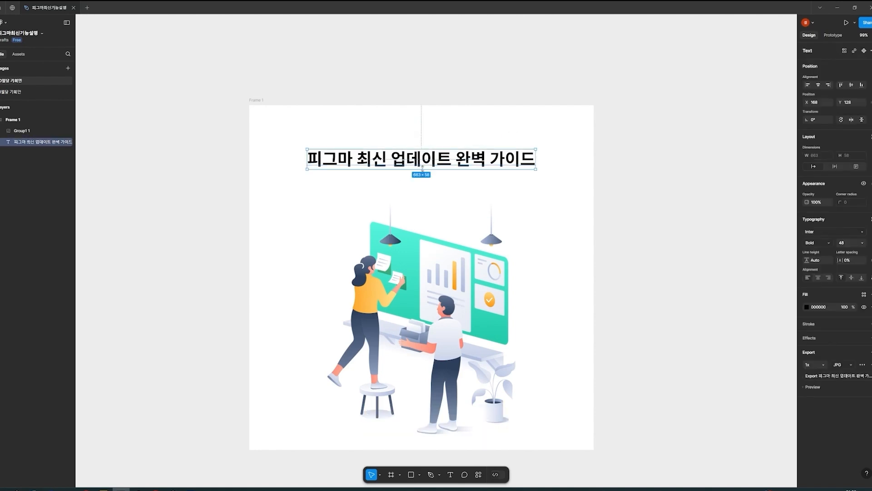
drag(423, 167, 438, 186)
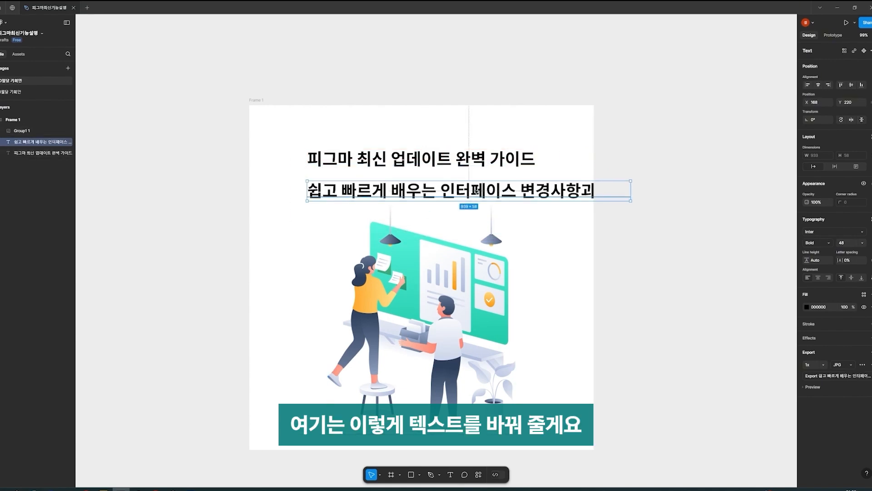
drag(477, 191, 431, 193)
drag(639, 183, 567, 260)
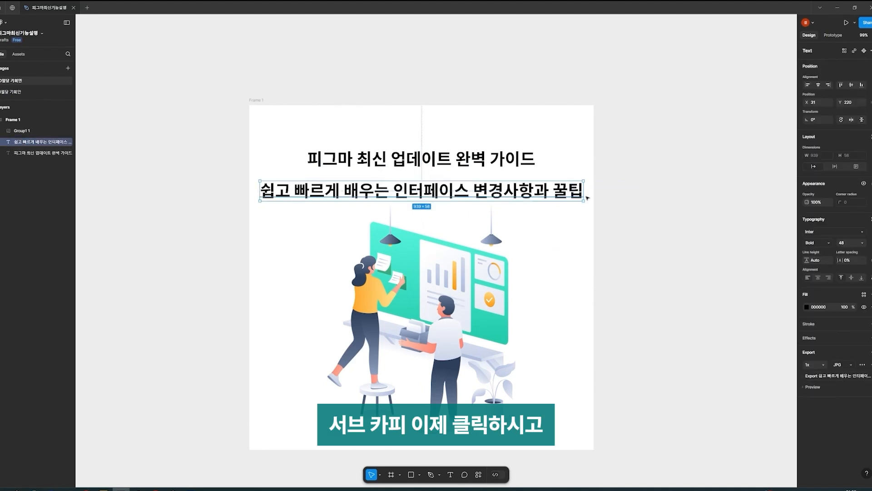
Set the title's font size to 60 and centre it horizontally in the frame
click(521, 168)
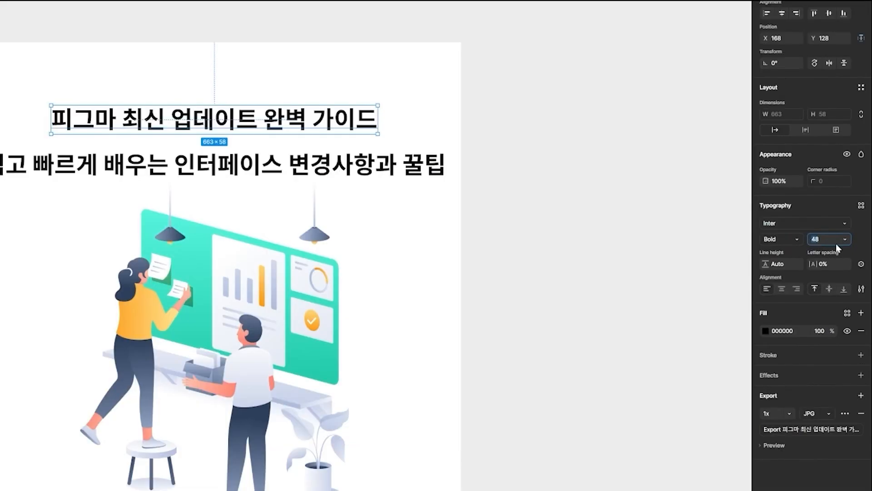
text(60)
key(Return)
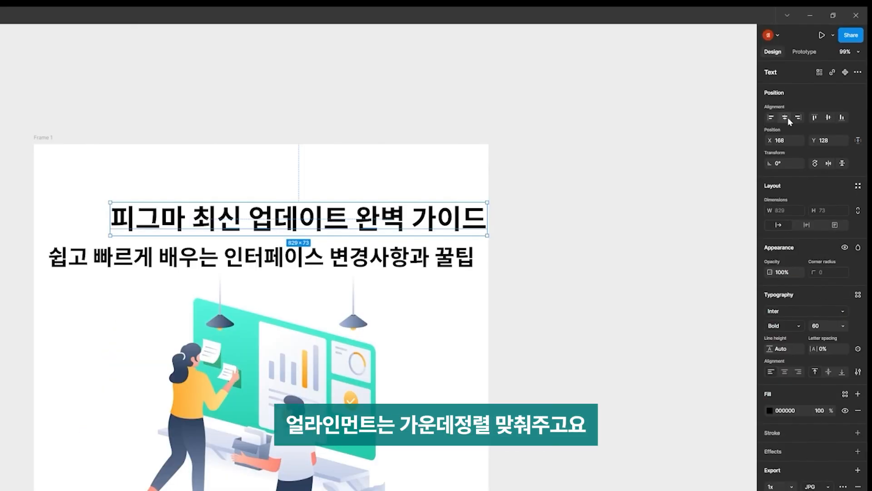
click(786, 15)
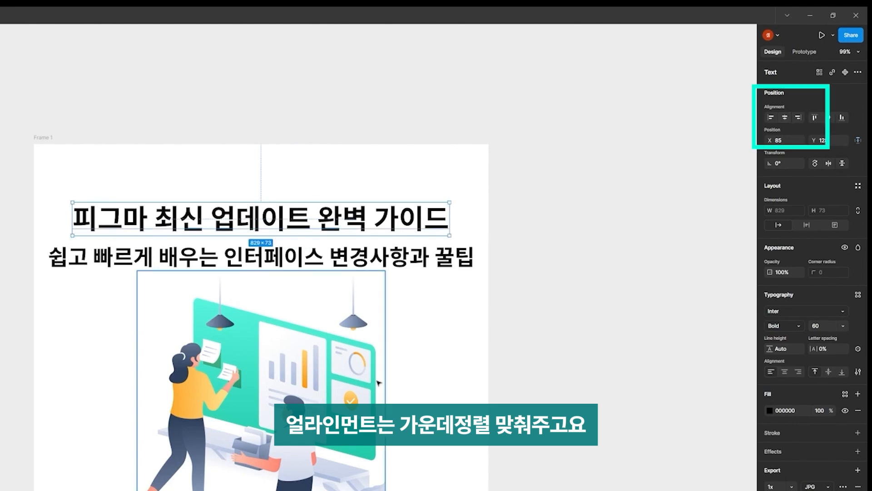
Shrink the illustration into the frame's lower-right area and reposition the title at X 41, Y 90
click(379, 382)
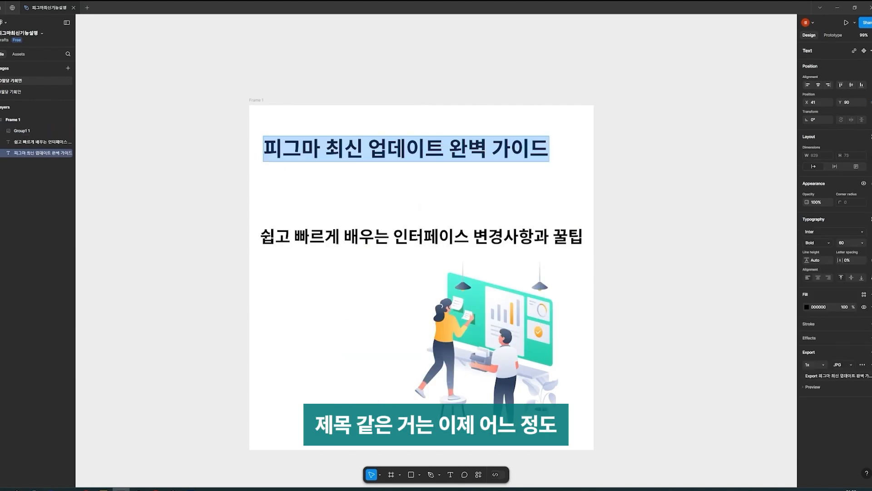
click(449, 149)
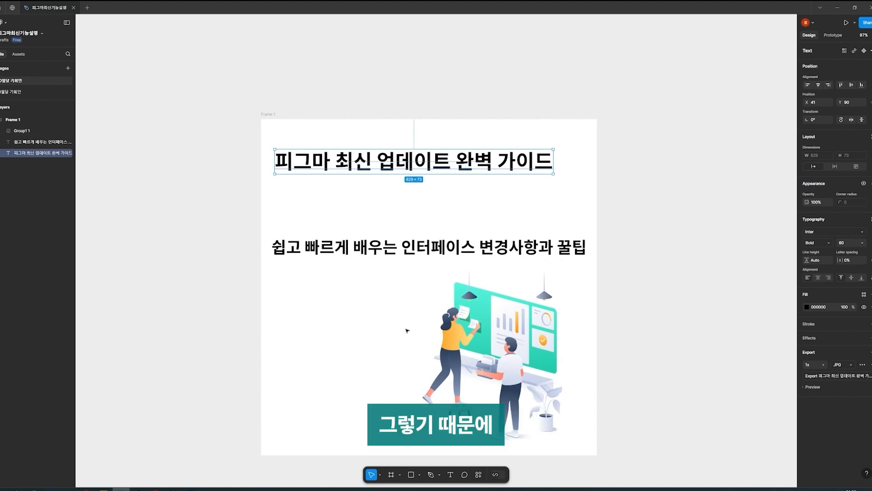
Break the title onto a second line before "완벽 가이드" and set its font size to 100
double_click(456, 161)
key(Return)
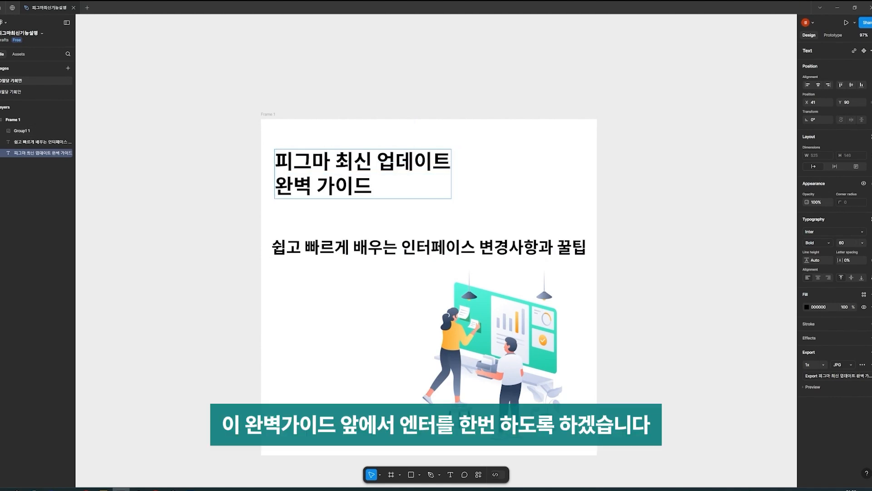
key(Escape)
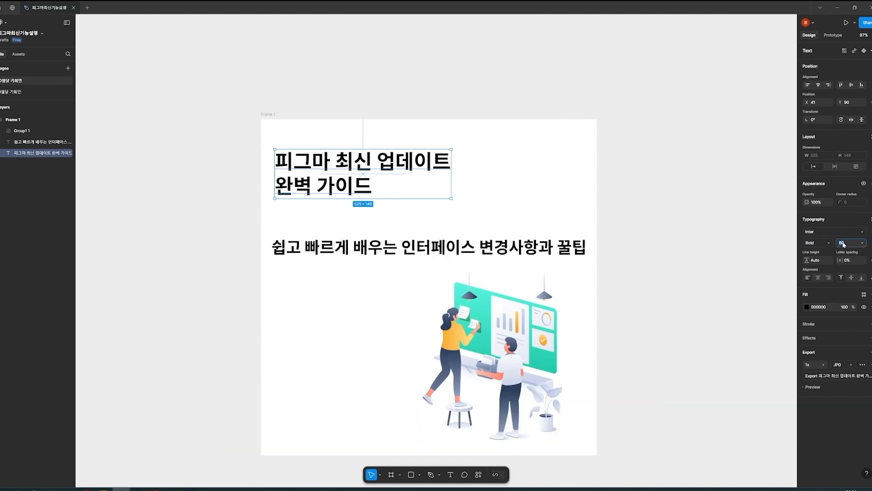
text(100)
key(Return)
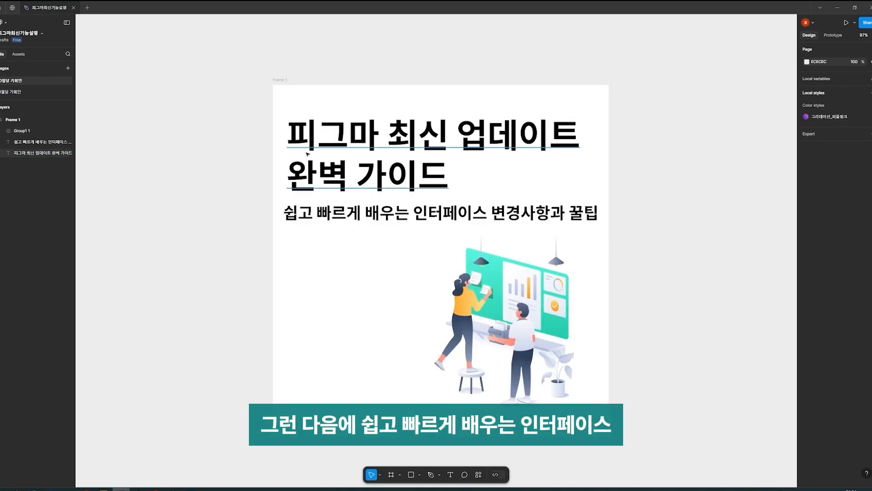
Left-align the subtitle with the title at X 41 and set its font size to 32
click(511, 213)
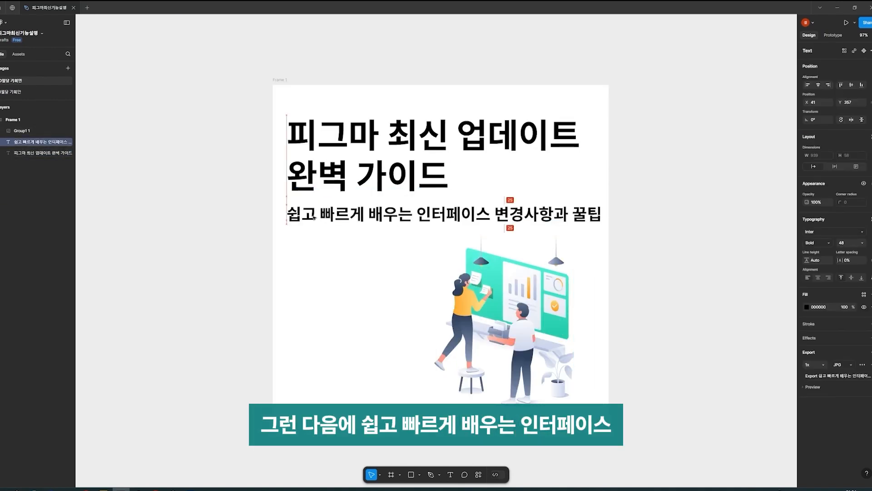
double_click(502, 220)
click(475, 215)
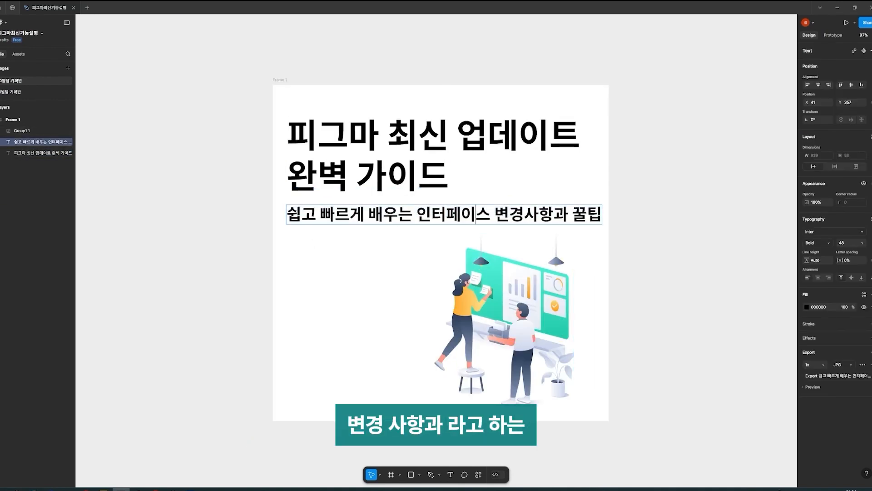
drag(509, 215, 571, 215)
key(ctrl+a)
key(Escape)
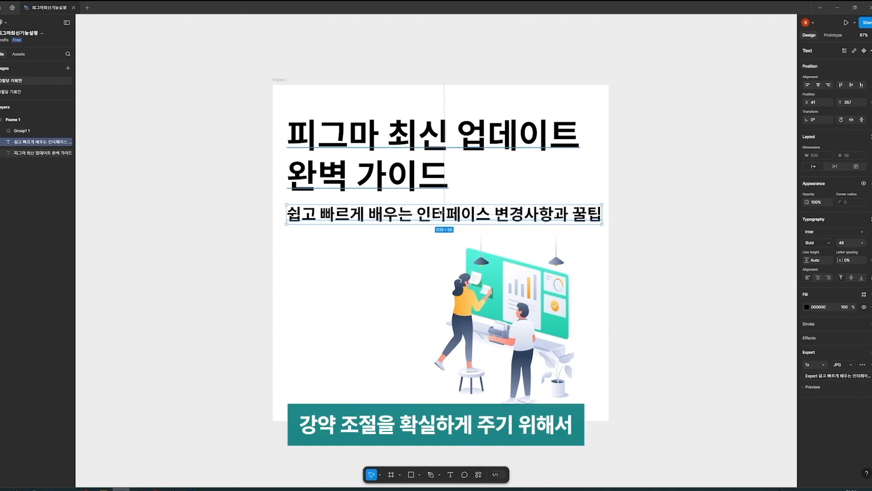
click(848, 242)
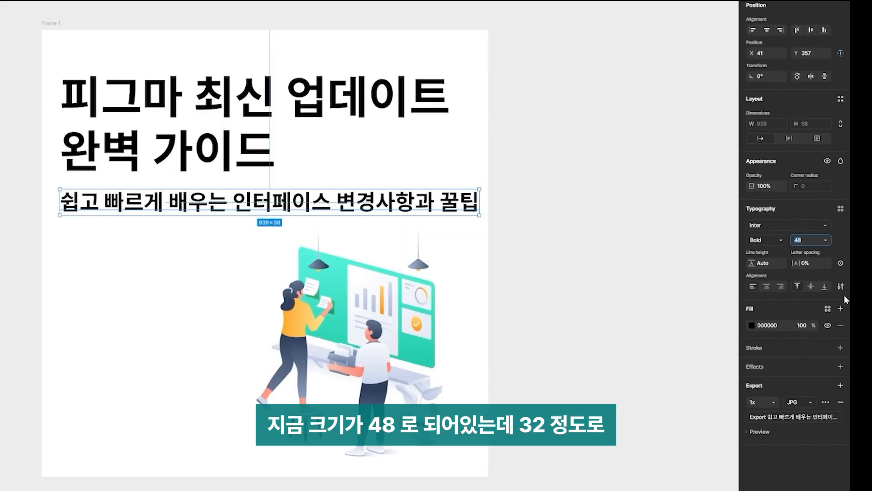
text(32)
key(Return)
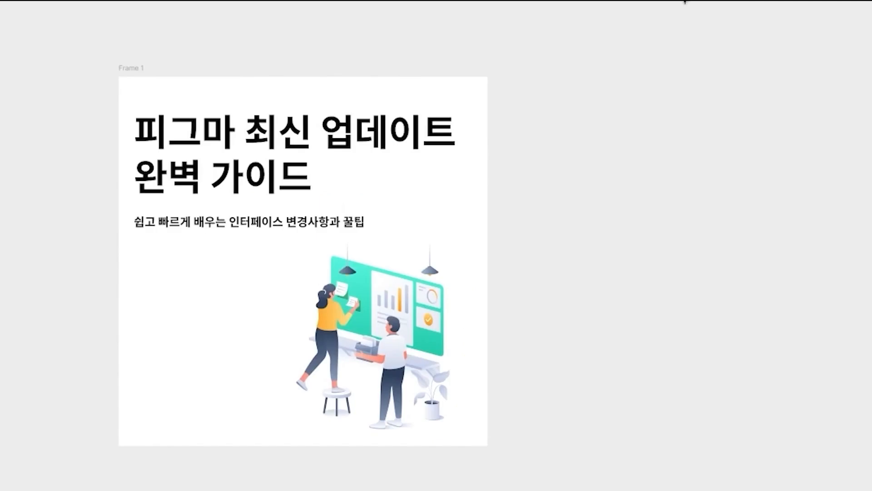
Examine the size contrast between the title and the subtitle in the thumbnail layout
drag(47, 7, 597, 490)
click(561, 294)
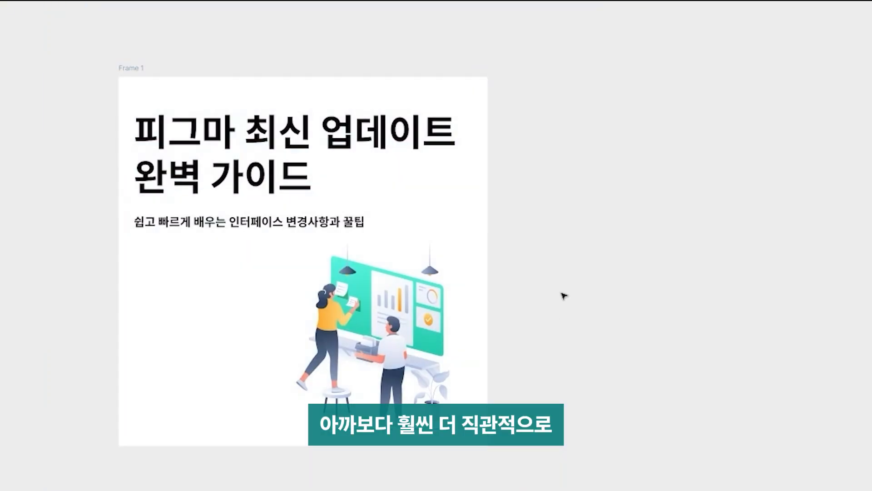
click(241, 157)
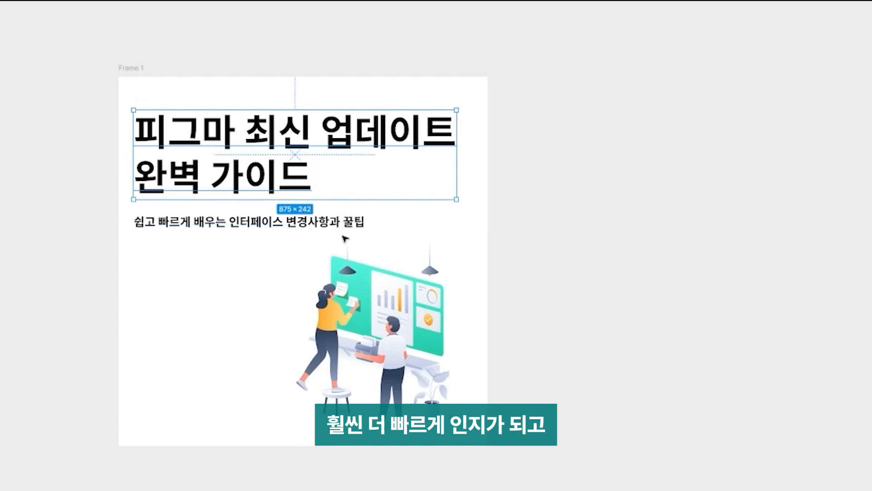
click(239, 227)
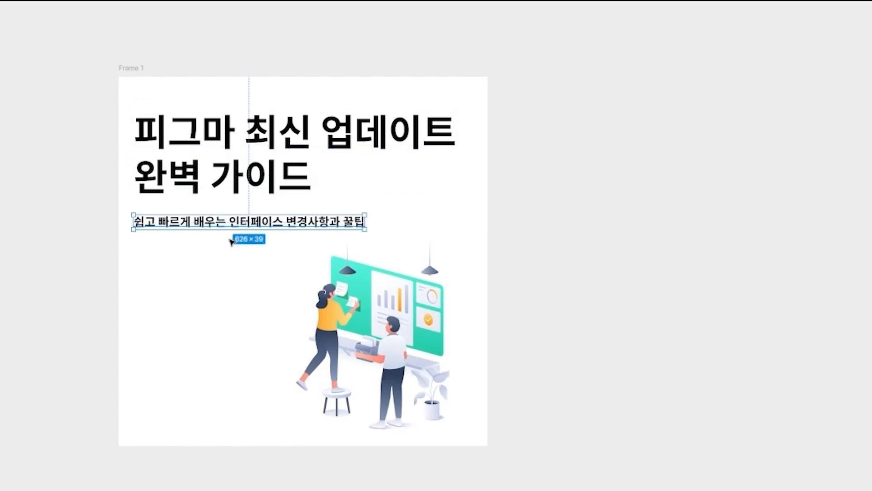
drag(64, 83, 160, 253)
drag(592, 276, 287, 437)
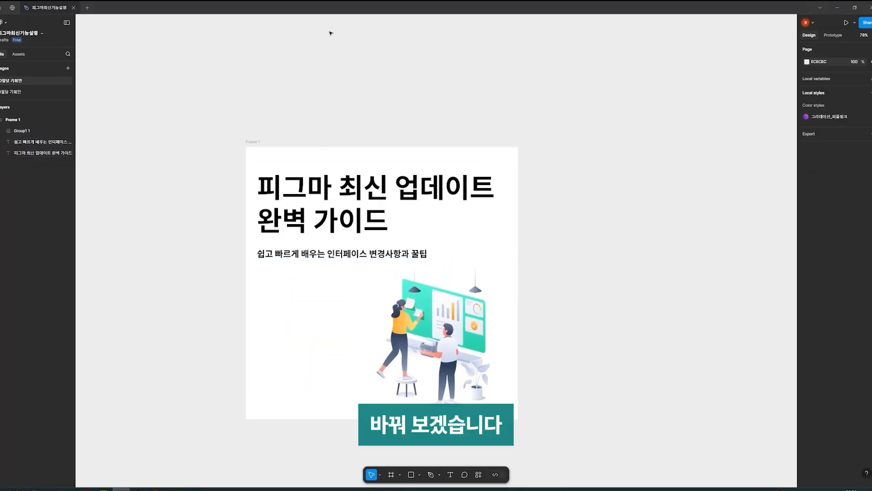
Change the title's font to GangwonEduPower ExtraBold from the fonts installed by you and check its available weights
click(457, 198)
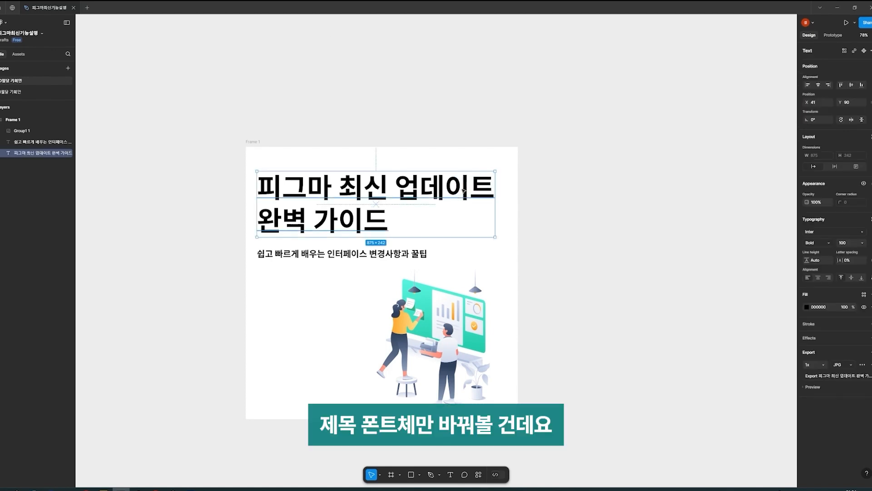
click(848, 231)
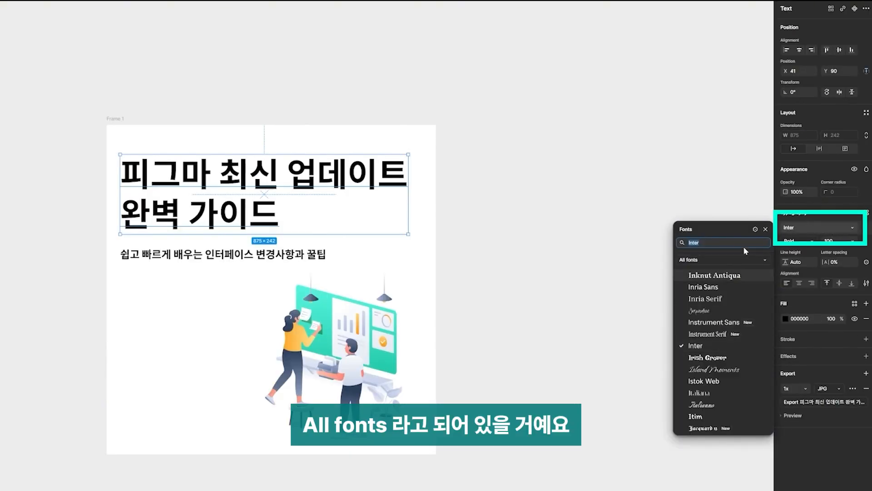
key(Down)
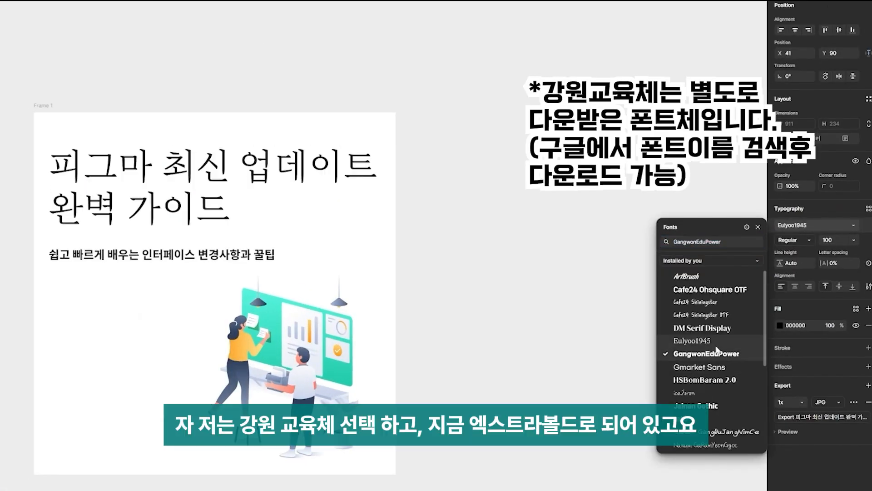
key(Down)
key(Escape)
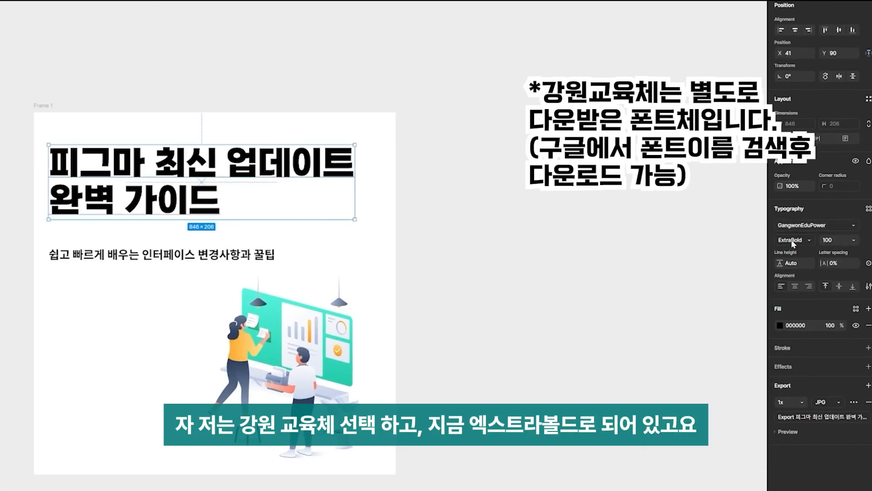
click(811, 241)
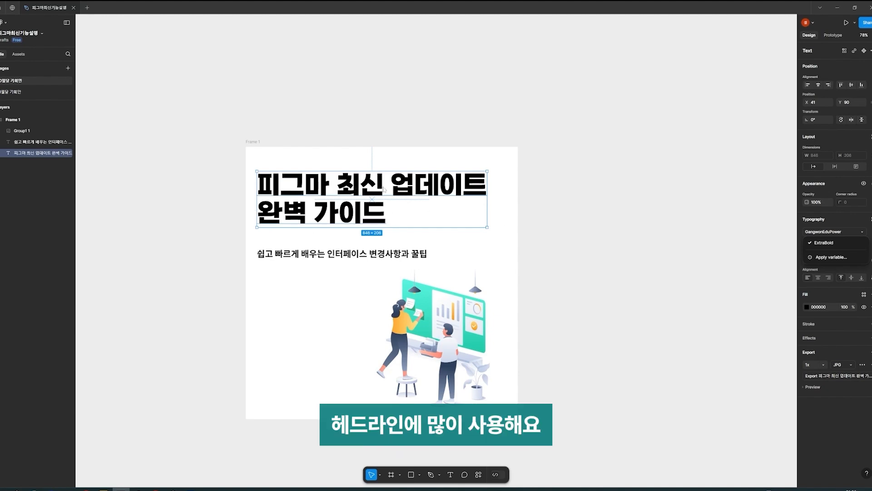
Try the GangwonEduPower ExtraBold font on the subtitle to judge its readability
click(388, 252)
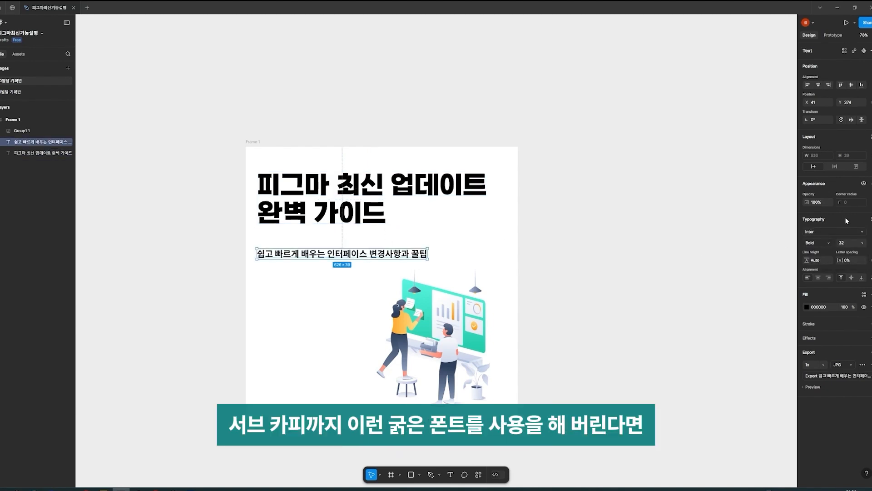
click(833, 232)
click(777, 329)
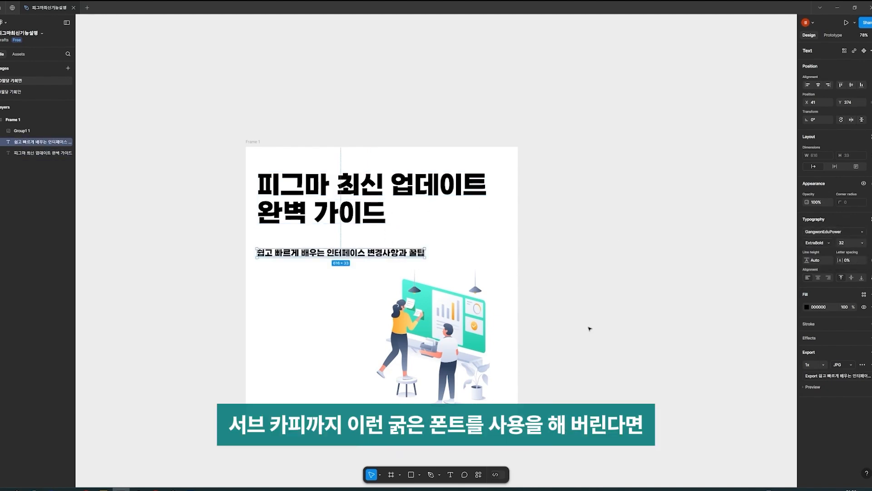
scroll(293, 219, up, 1)
click(296, 245)
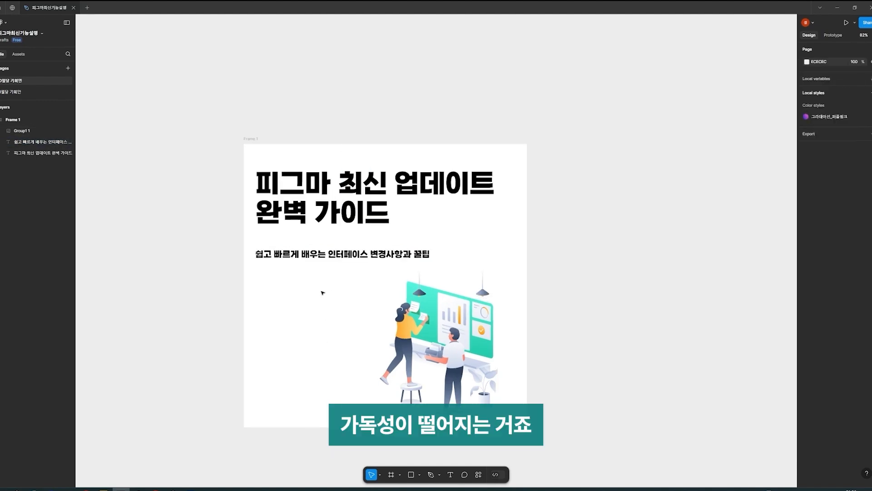
Set the line height of the two-line title to 120
click(448, 208)
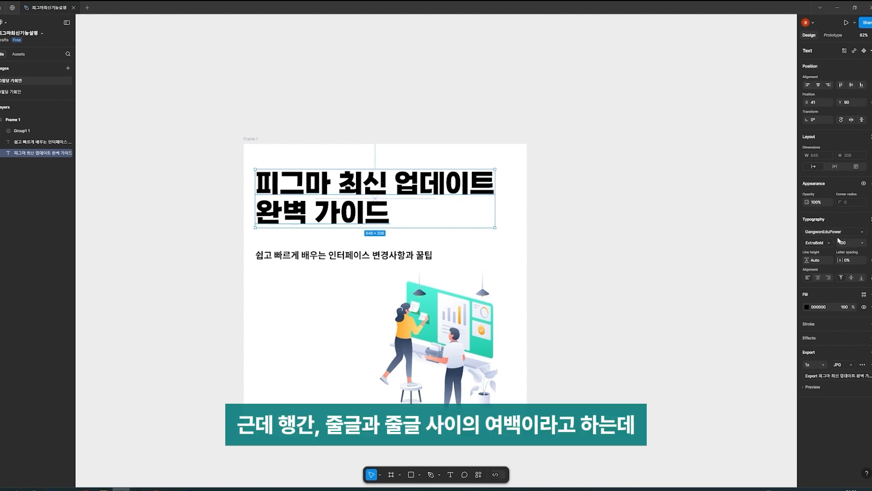
double_click(301, 187)
drag(279, 185, 363, 185)
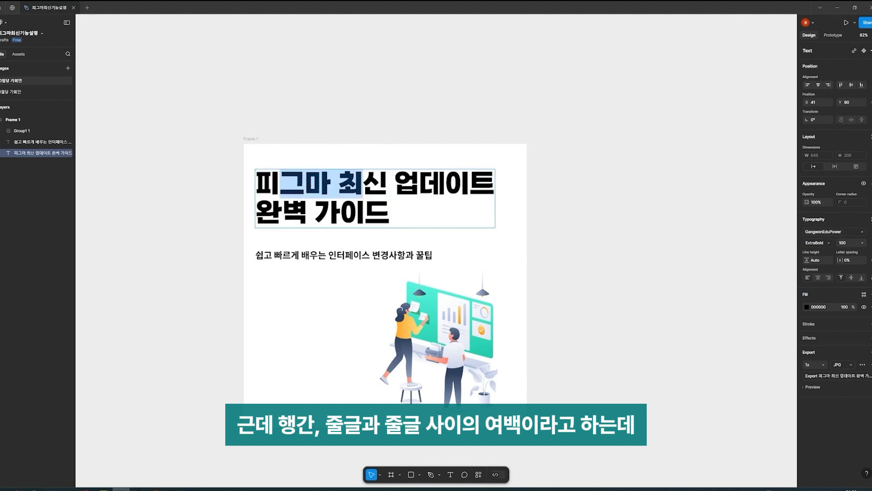
drag(390, 212, 307, 213)
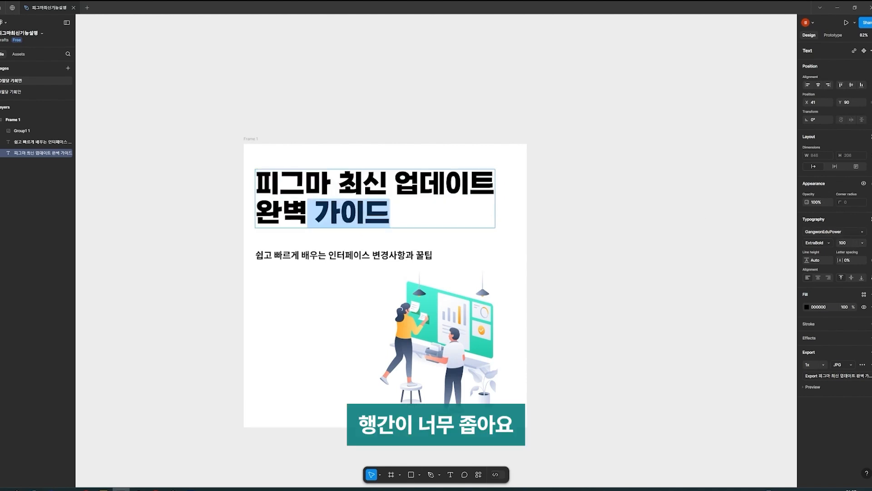
key(Right)
key(Escape)
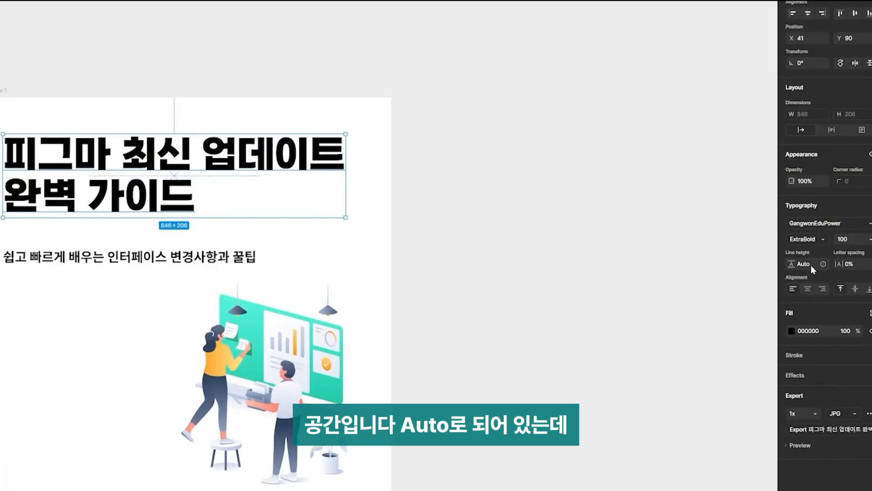
click(758, 260)
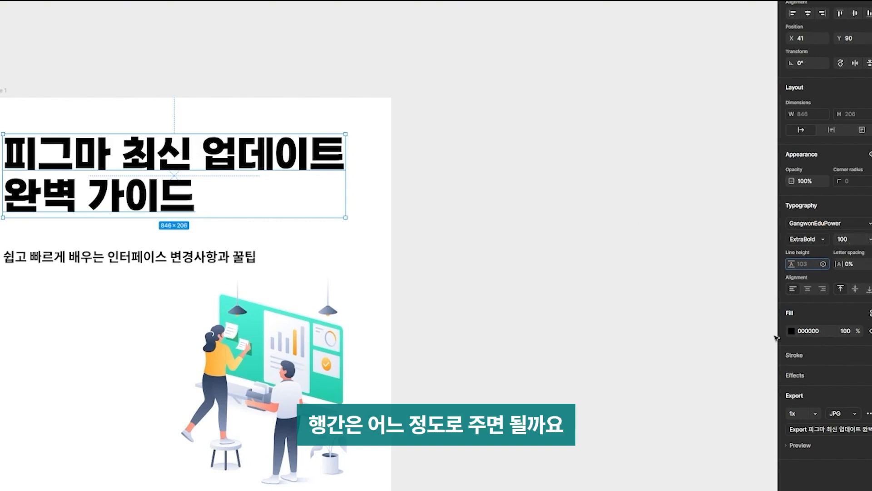
key(ctrl+a)
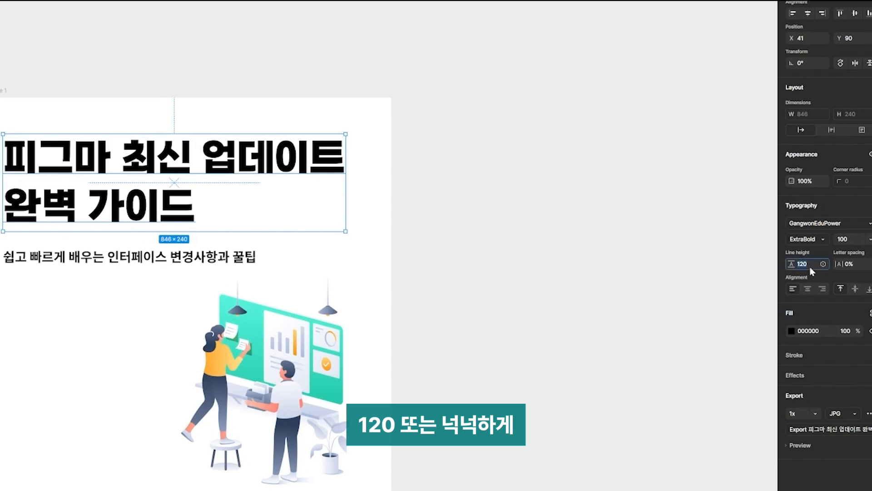
Set the title's line height to 130
text(130)
key(Return)
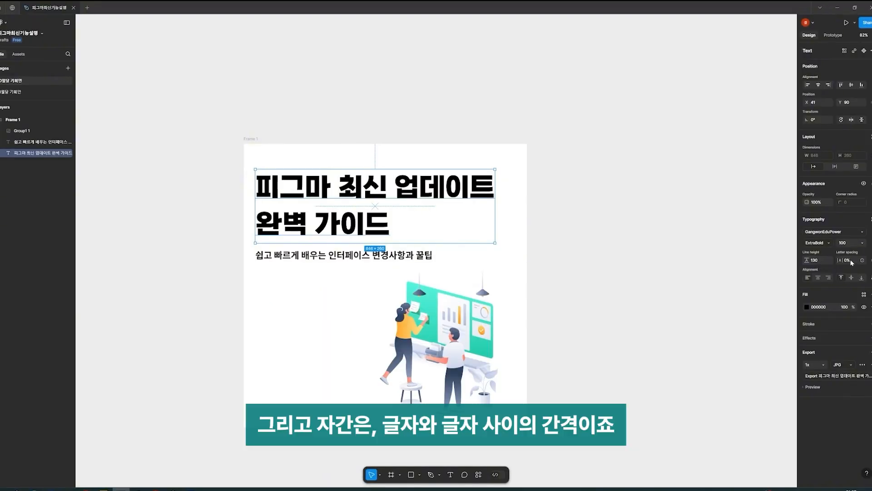
Examine the gaps between the characters across the title text
click(845, 264)
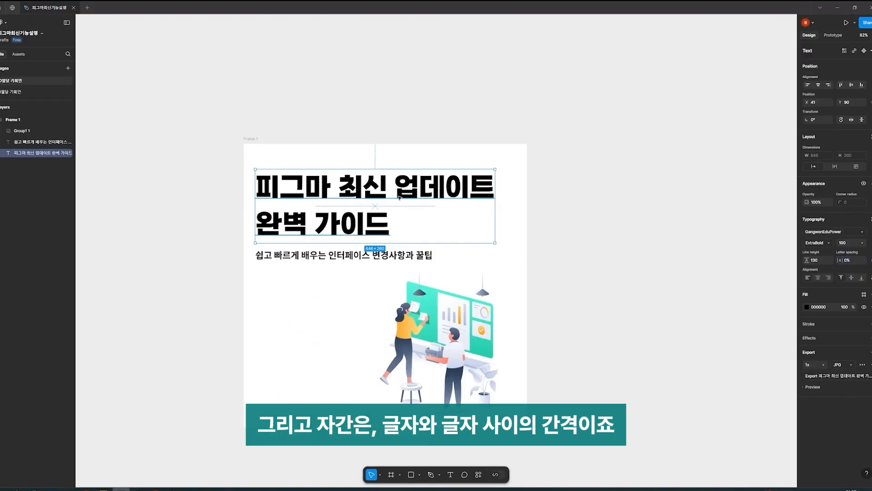
double_click(387, 194)
drag(387, 191, 338, 191)
click(419, 188)
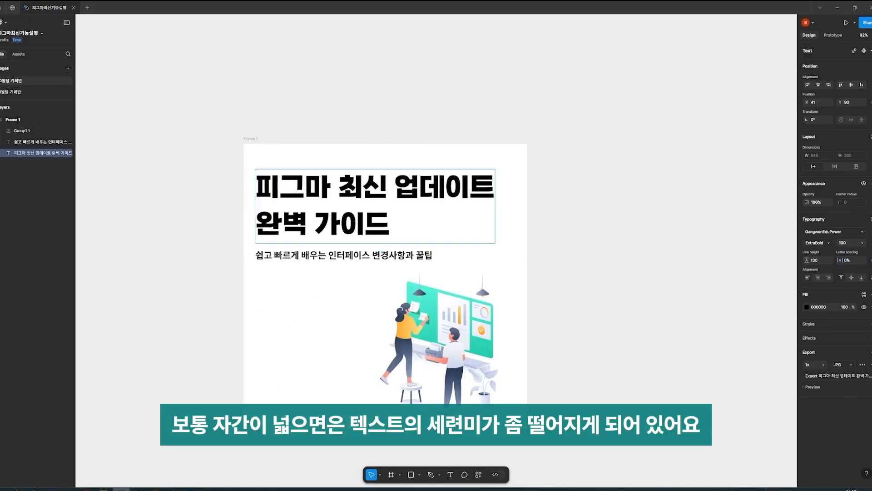
click(363, 188)
key(ctrl+a)
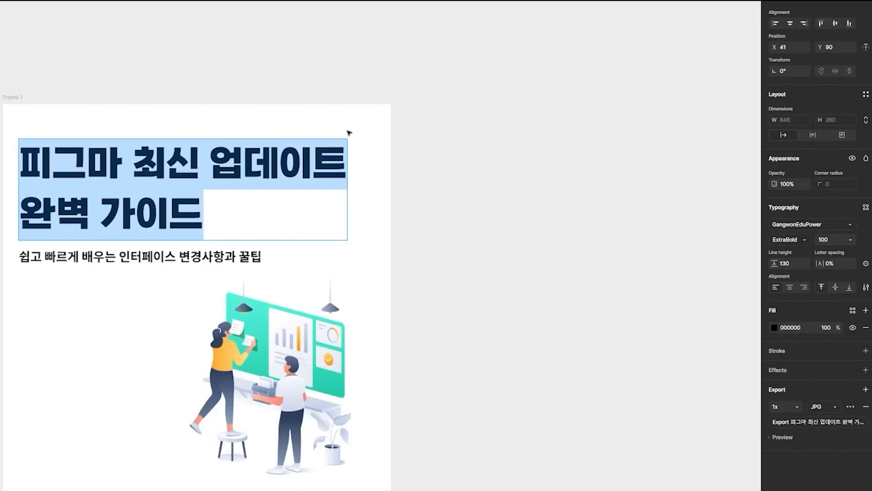
key(Escape)
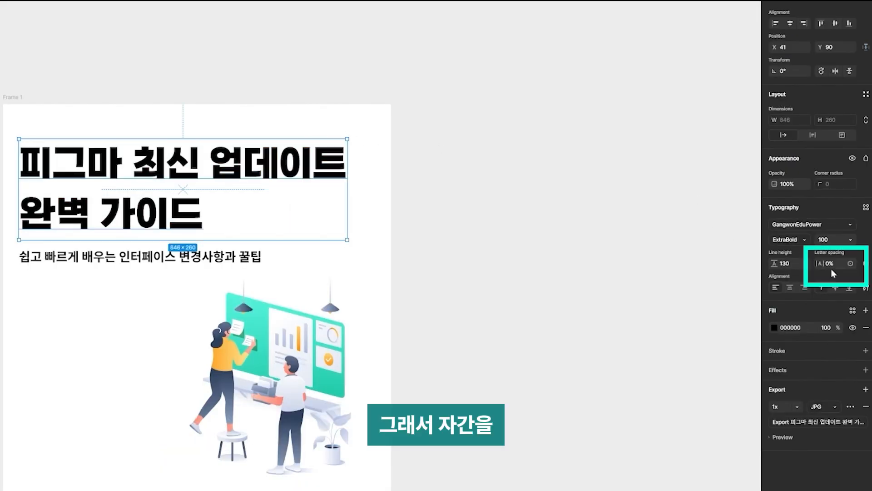
Tighten the title's letter spacing, first trying -1% and then setting it to -2%
click(847, 261)
text(-1)
key(Return)
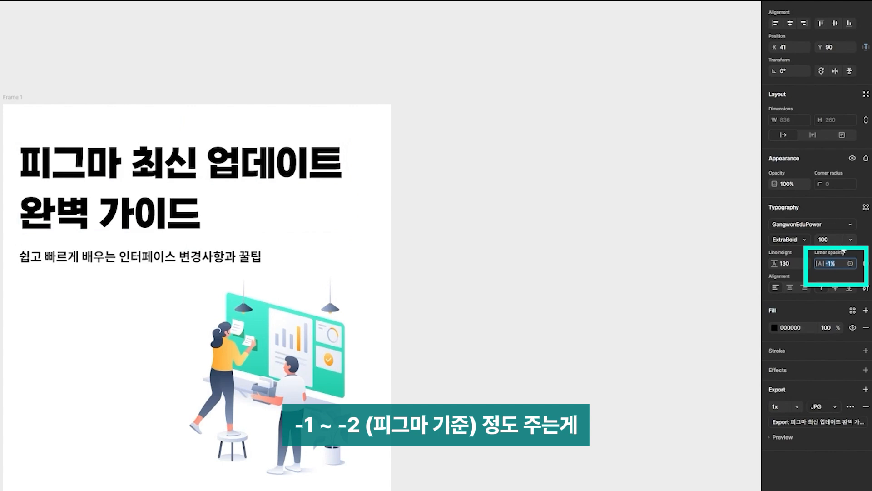
text(-2)
key(Return)
double_click(69, 163)
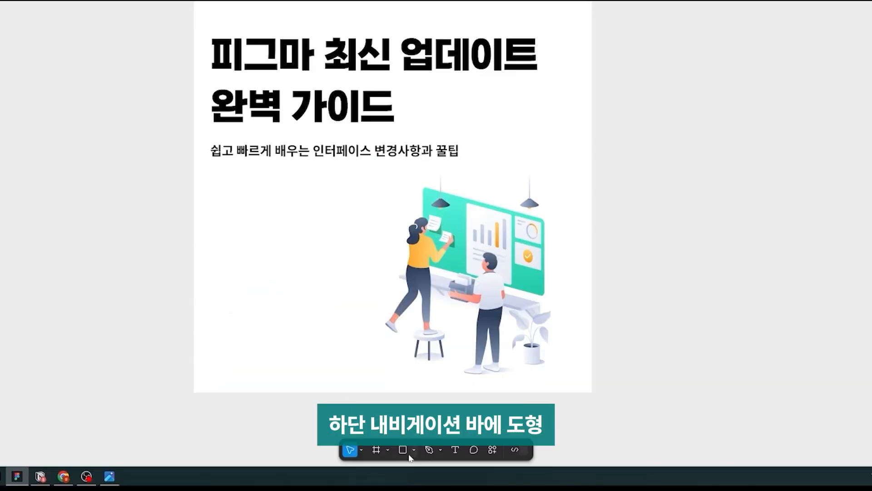
Place a black rectangle about 482 × 104 behind the title's second line, sent to the back of the frame
click(404, 450)
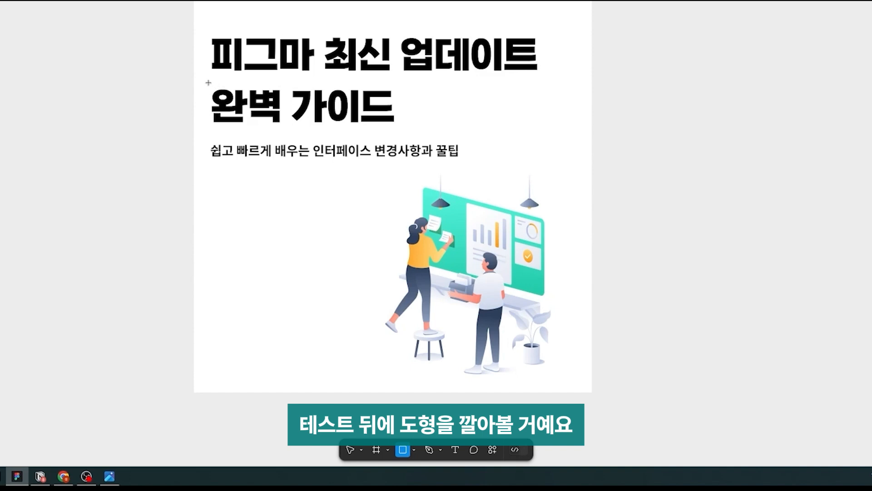
drag(207, 86, 403, 124)
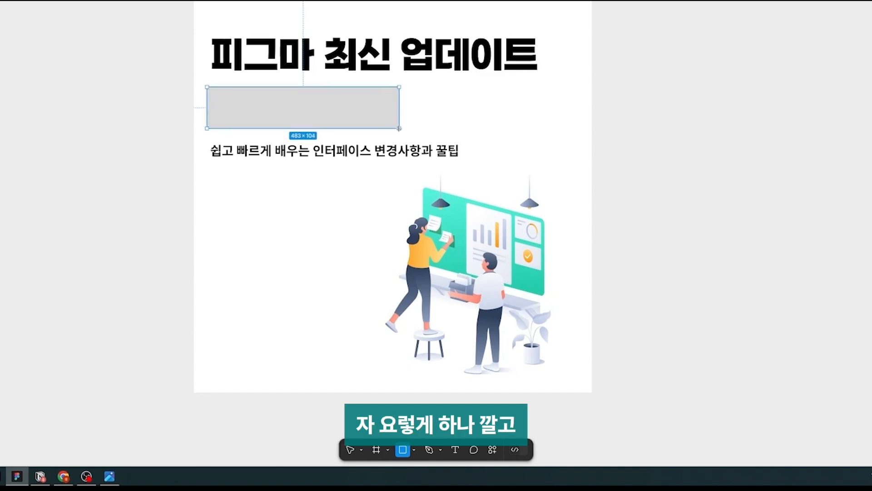
scroll(315, 94, up, 2)
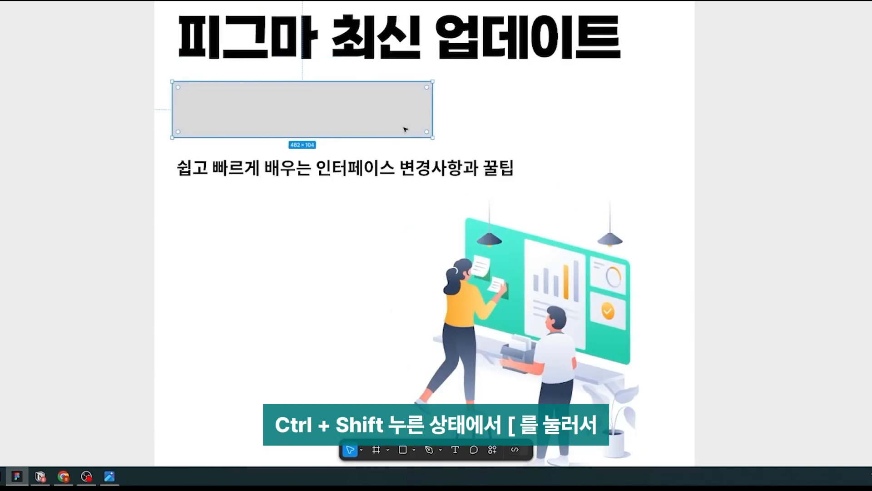
key(ctrl+shift+bracketleft)
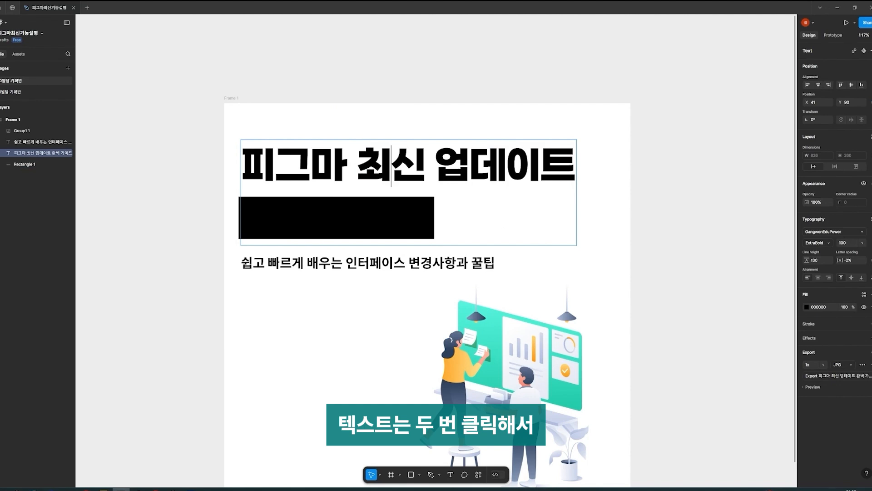
Recolor only the title's second line, 완벽 가이드, to white (FFFFFF) for an inverted effect on the black rectangle
drag(430, 223, 242, 223)
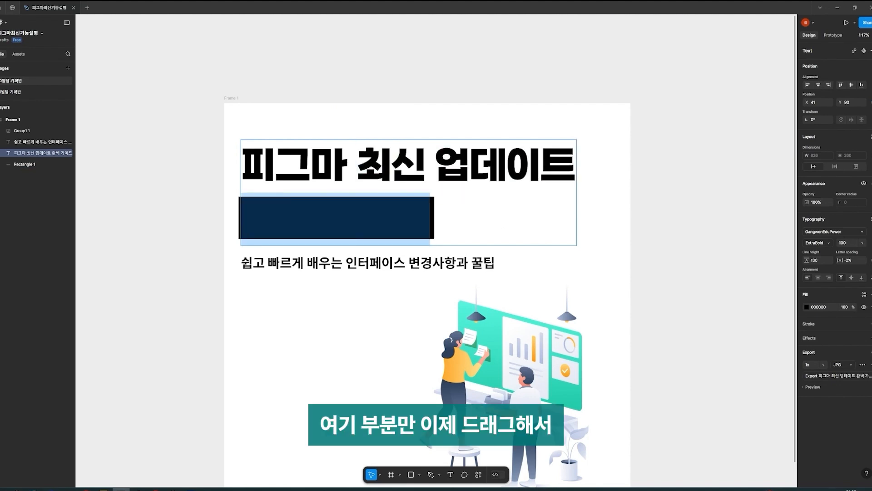
click(807, 307)
drag(745, 345, 504, 187)
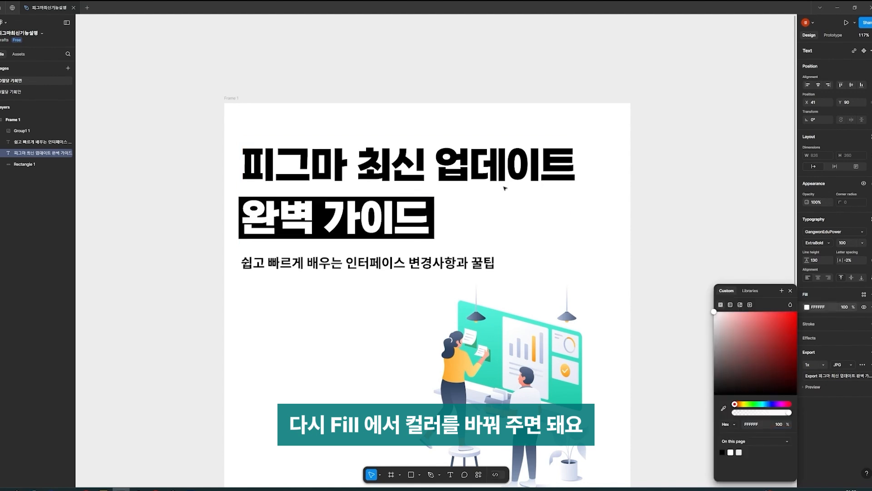
click(636, 249)
scroll(613, 325, down, 5)
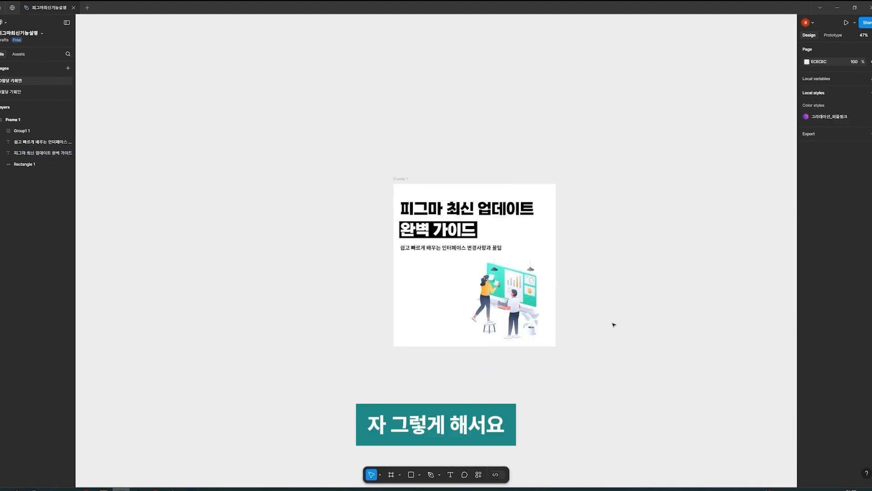
Add the two-line text 왕초보 필수! in the empty lower-left area of the thumbnail, positioned at X 91, Y 722
scroll(614, 326, up, 2)
drag(645, 356, 620, 367)
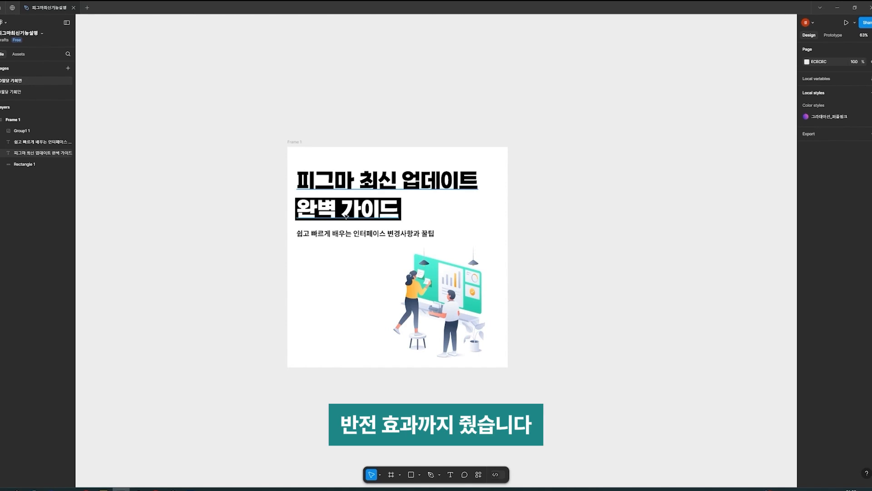
scroll(313, 323, up, 2)
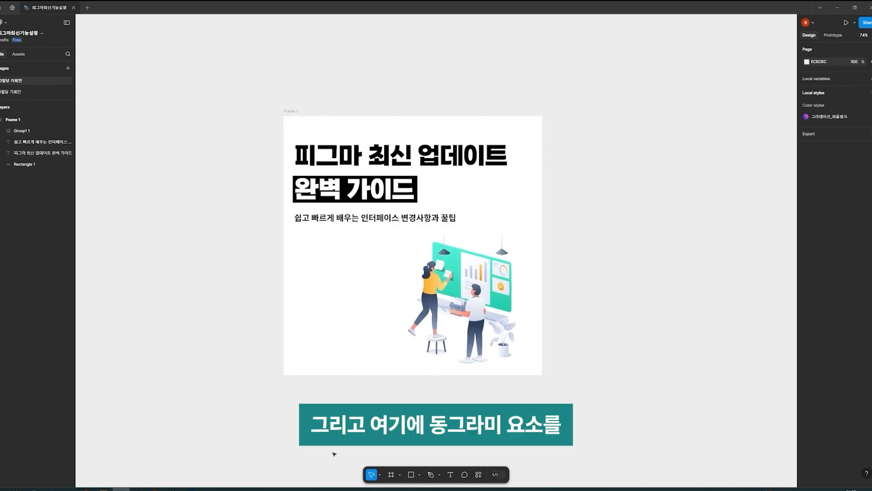
drag(300, 308, 363, 366)
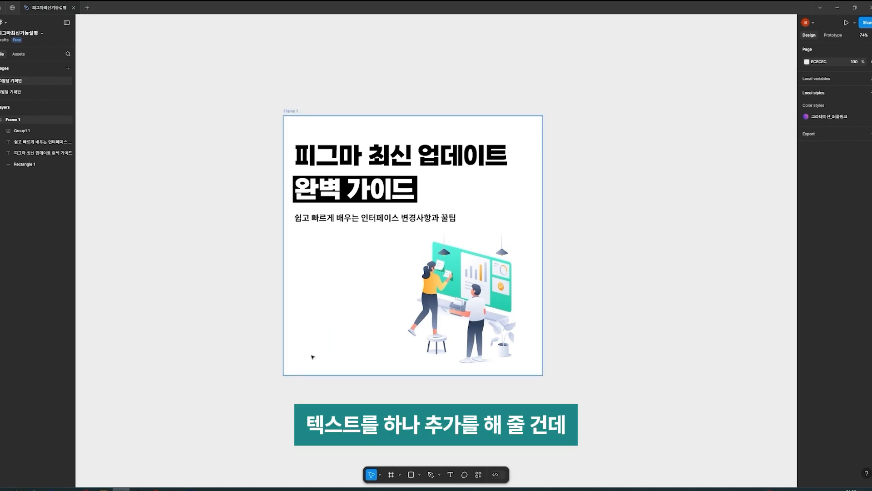
scroll(313, 355, up, 2)
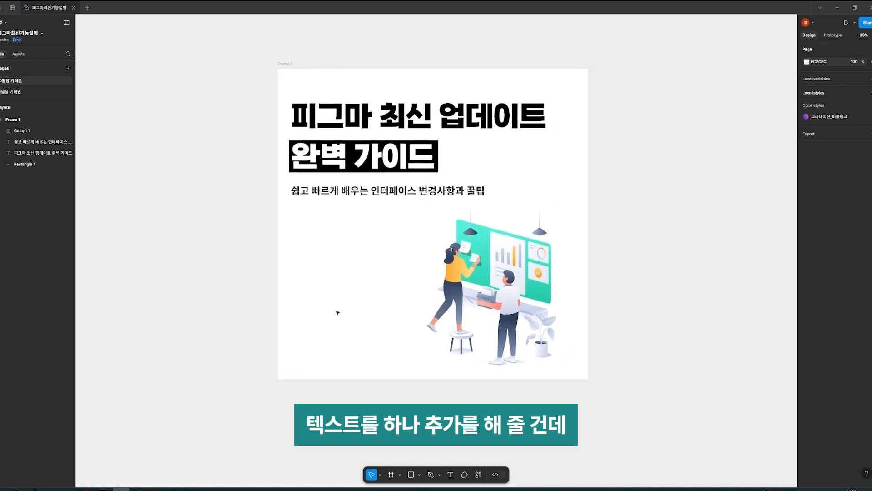
key(t)
click(329, 288)
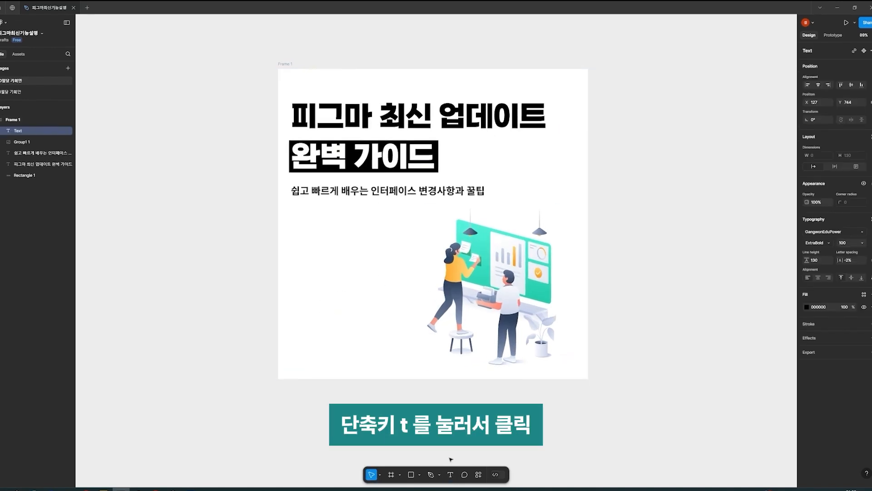
text(ㄹ)
key(BackSpace)
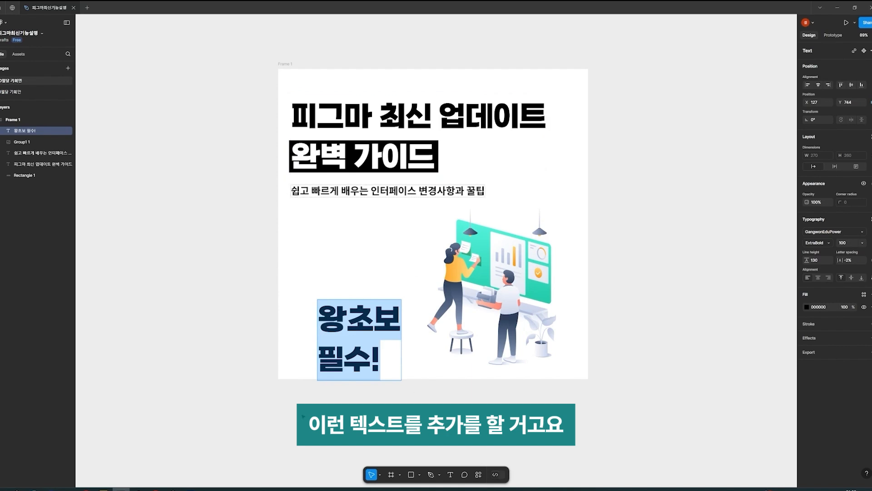
scroll(314, 352, up, 3)
key(Escape)
drag(391, 320, 375, 310)
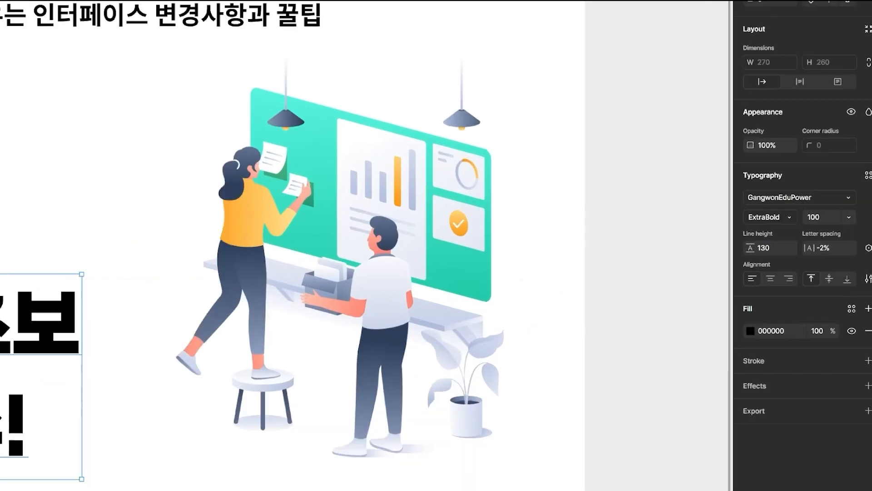
Center-align the 왕초보 필수! text and set its font size to 50
drag(823, 280, 821, 285)
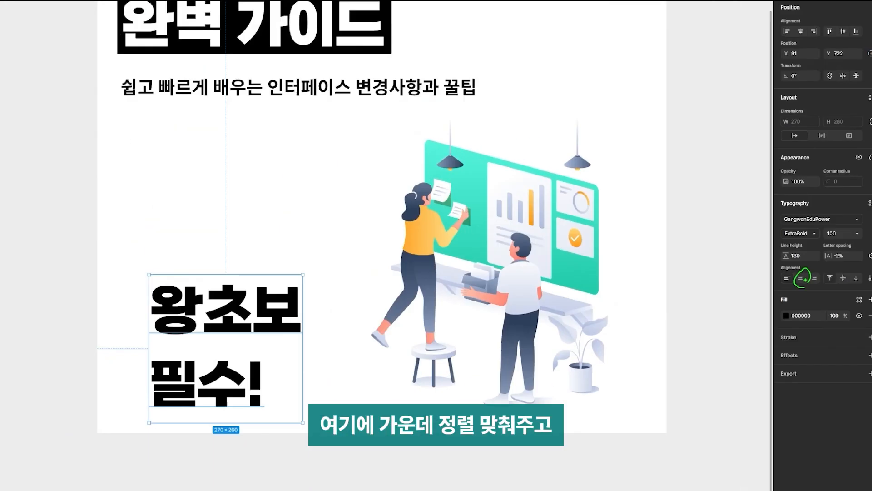
click(770, 279)
click(845, 245)
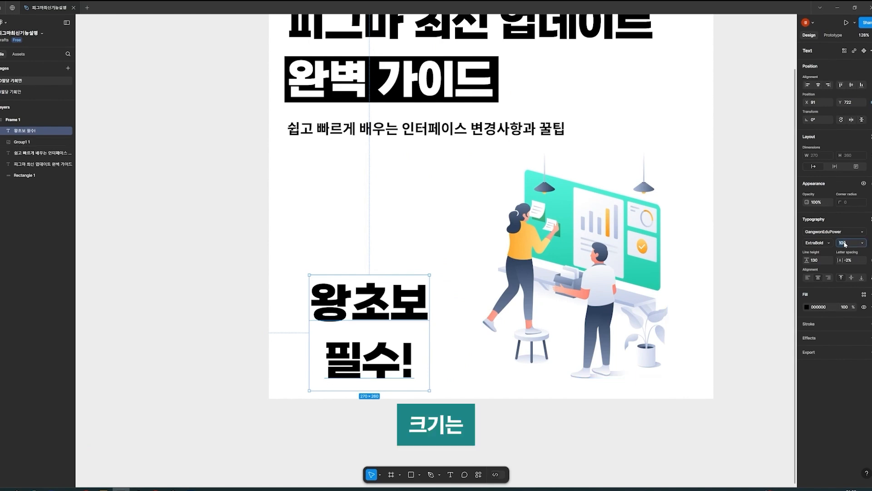
scroll(476, 231, down, 1)
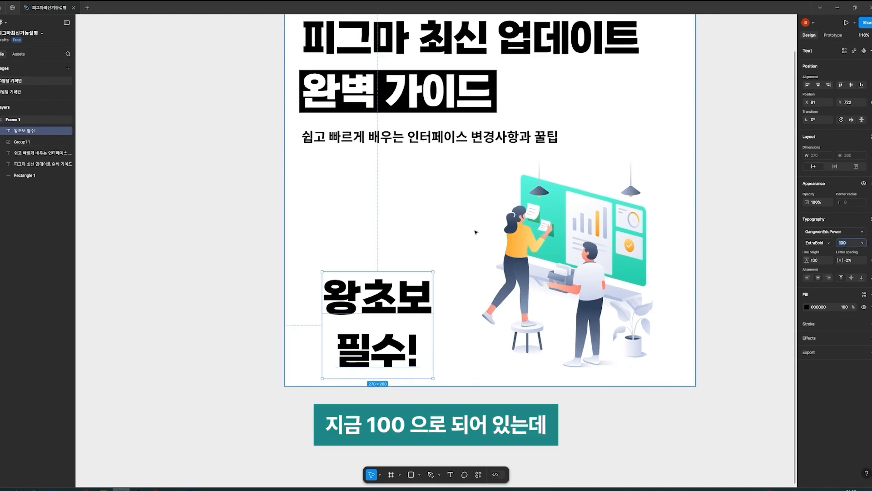
scroll(476, 232, up, 1)
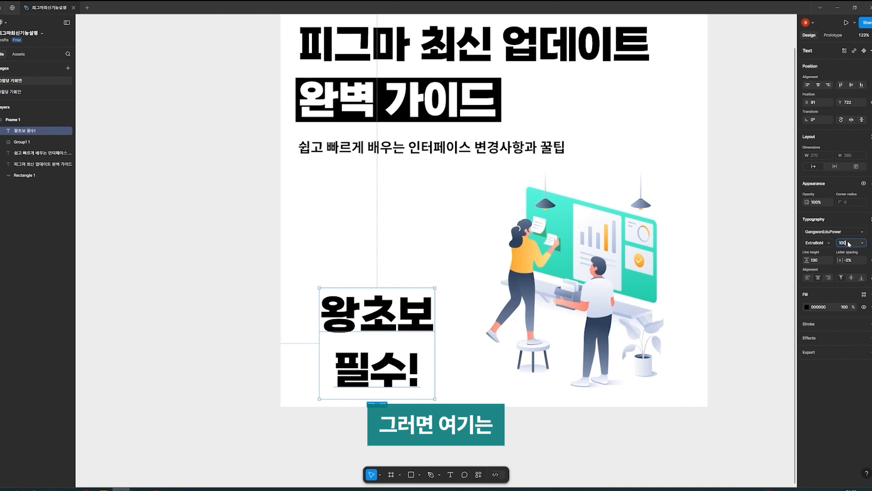
text(50)
key(Return)
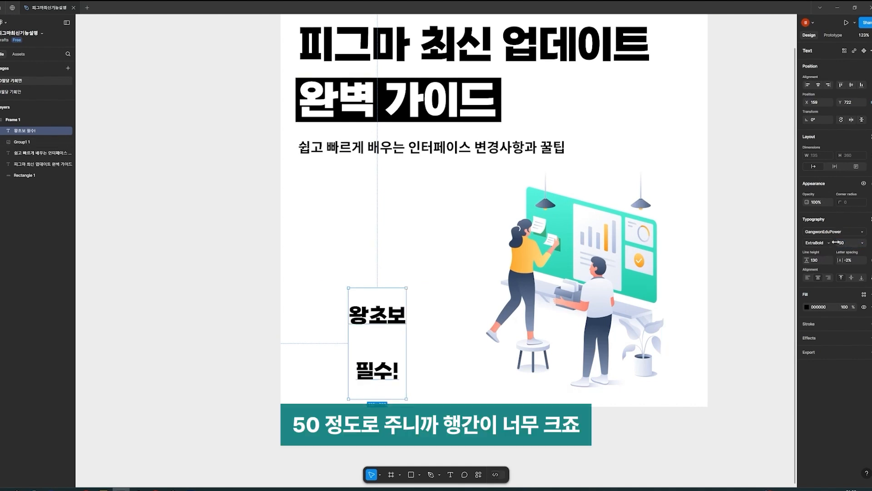
Set the line height of the 왕초보 필수! text to 70 and move it to X 103, Y 795
click(820, 259)
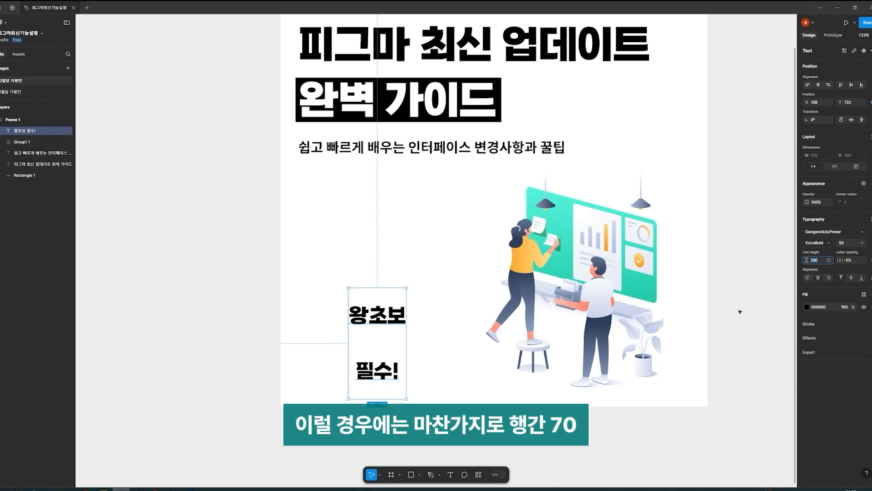
text(70)
key(Return)
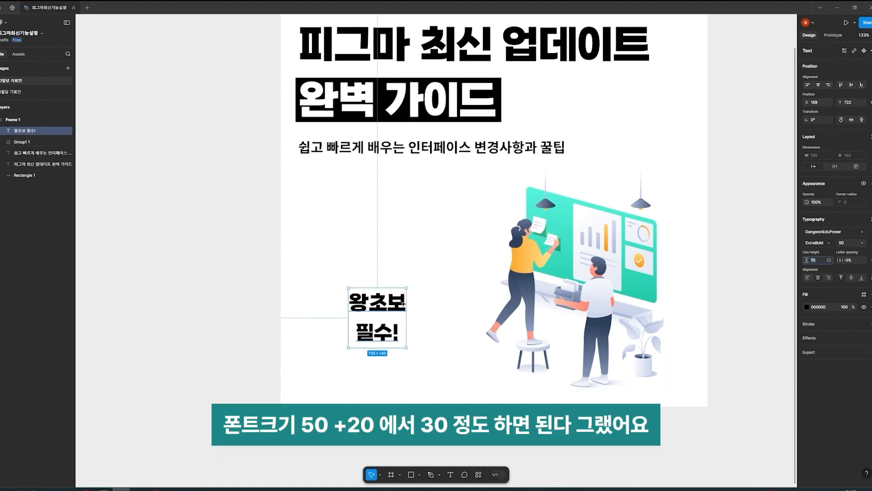
drag(366, 310, 341, 341)
scroll(337, 348, down, 3)
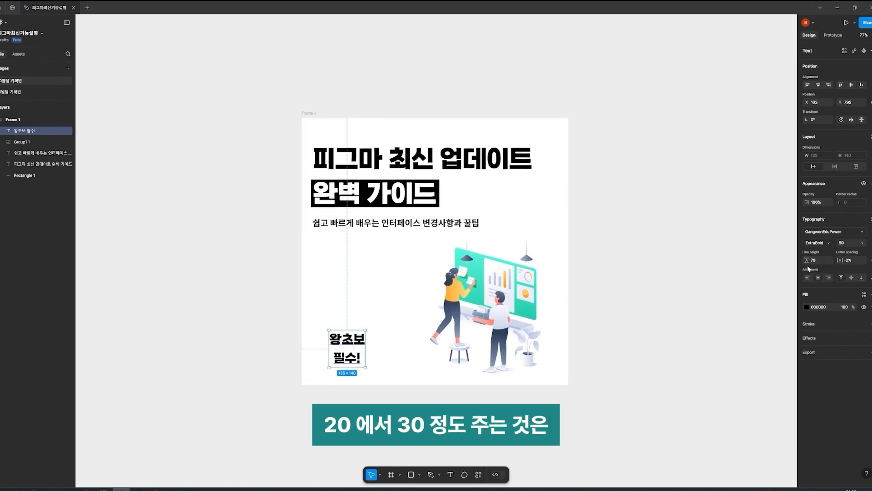
Set the line height of the 왕초보 필수! text to 60 and move it to X 72, Y 808
click(415, 167)
click(340, 225)
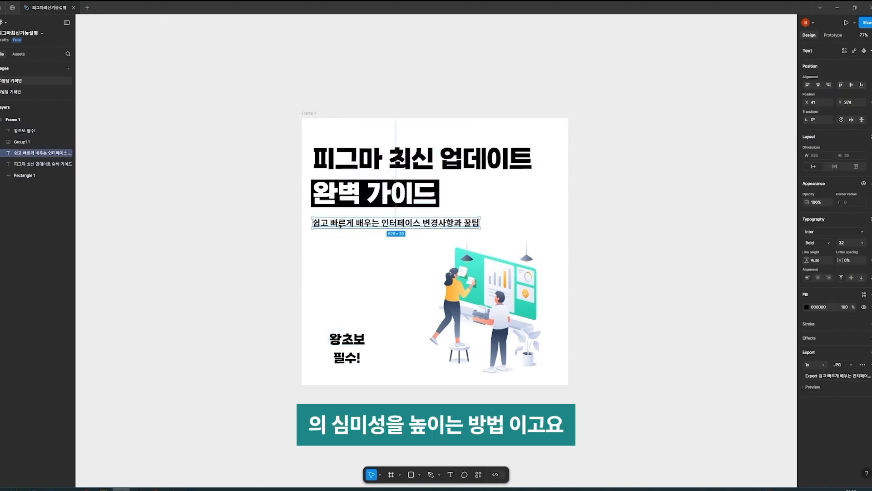
click(349, 339)
scroll(351, 331, up, 3)
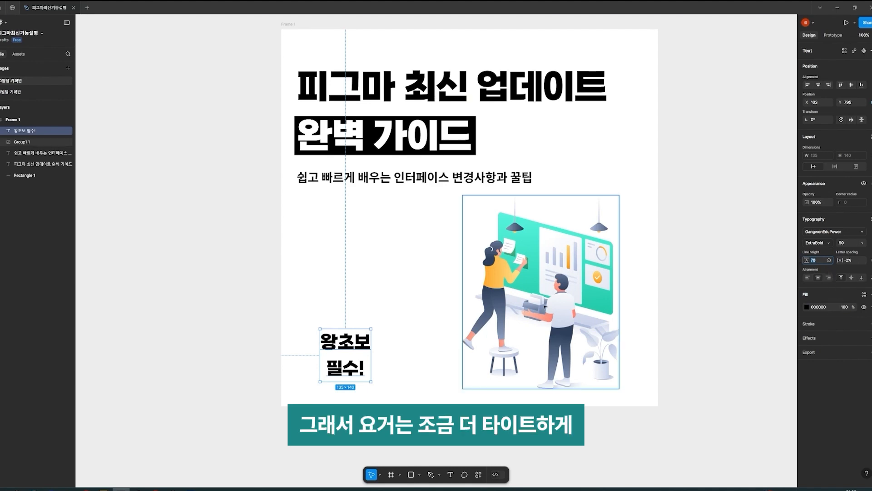
text(6)
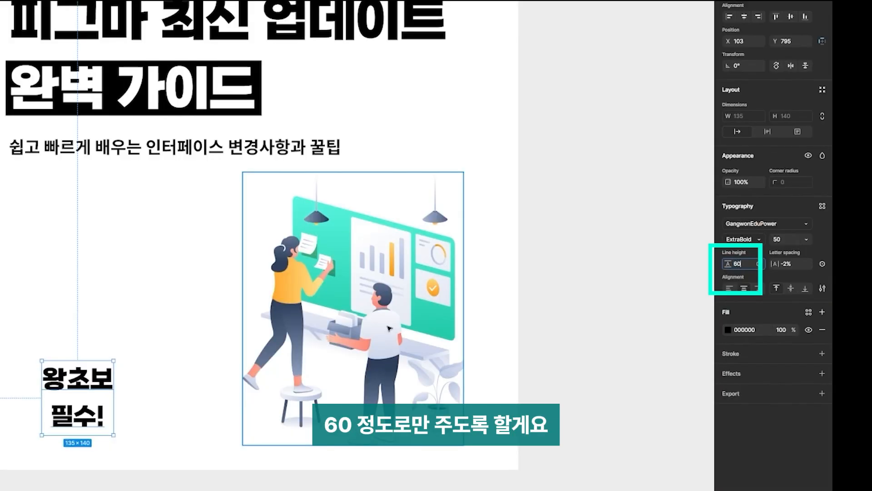
text(0)
key(Return)
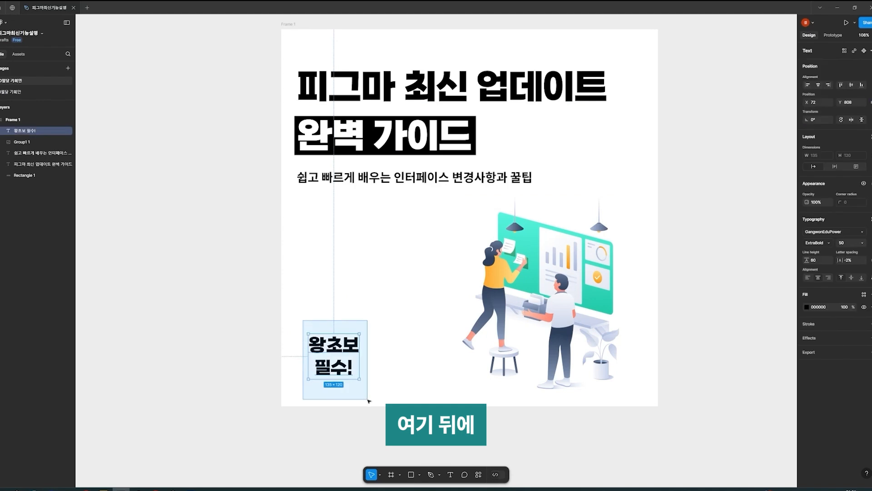
drag(368, 401, 369, 401)
click(388, 335)
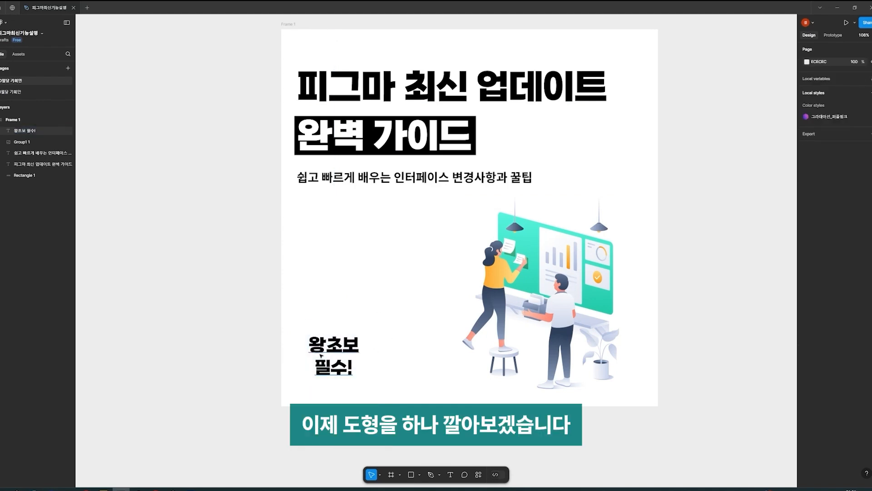
click(422, 478)
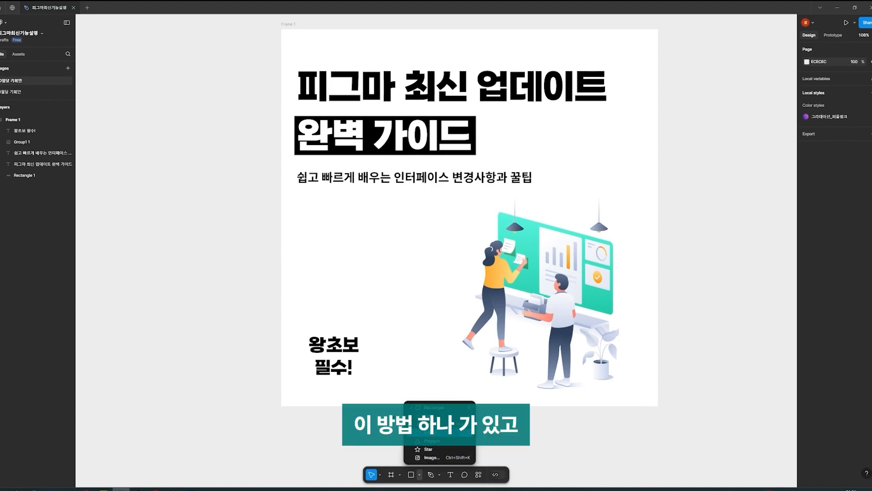
Move the 왕초보 필수! text to X 89, Y 811 and wrap it in an auto layout frame
click(334, 343)
mouse_move(332, 341)
mouse_down()
mouse_move(336, 318)
mouse_move(365, 348)
mouse_move(318, 339)
mouse_move(336, 342)
mouse_up()
scroll(351, 385, up, 4)
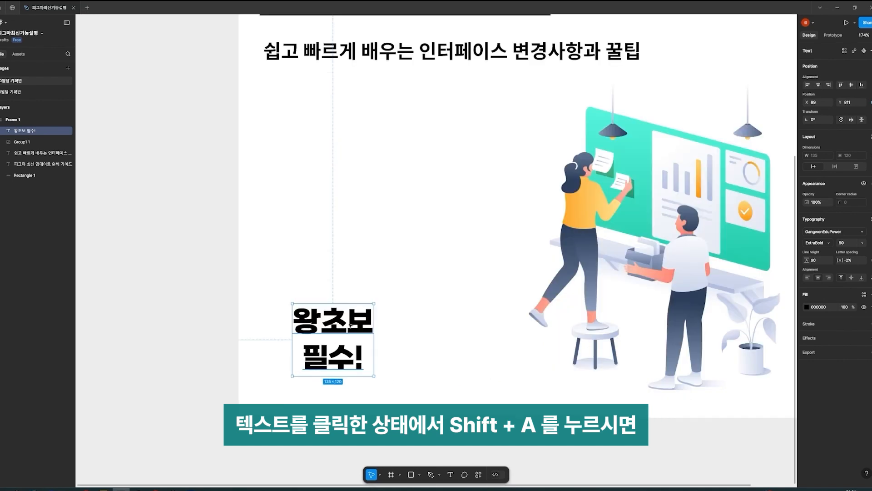
key(shift+a)
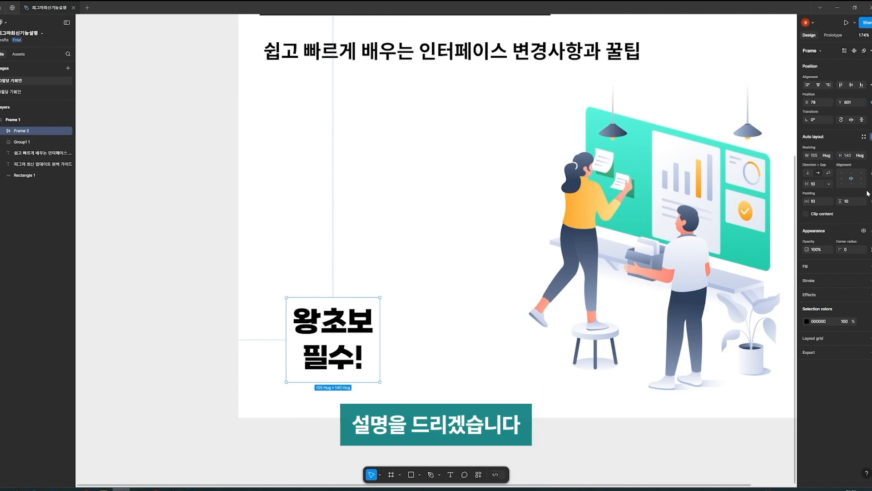
Resize the auto layout frame around 왕초보 필수! to 145 × 186
drag(380, 298, 373, 252)
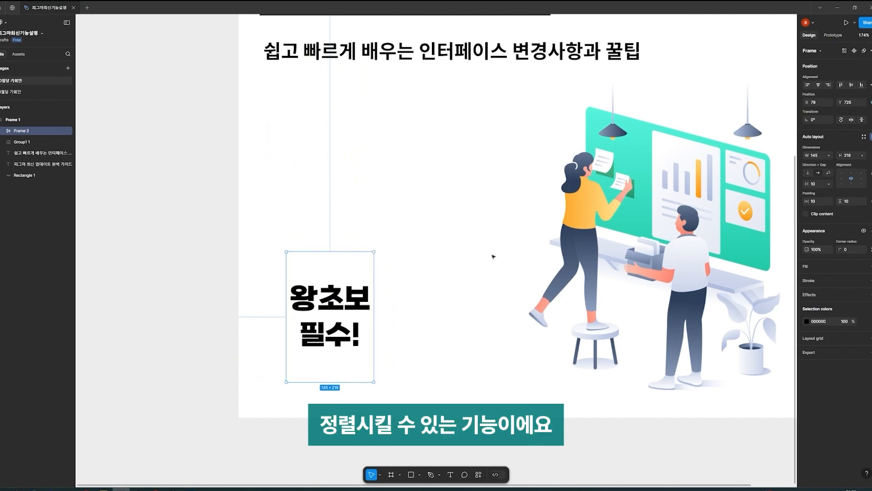
drag(364, 251, 364, 269)
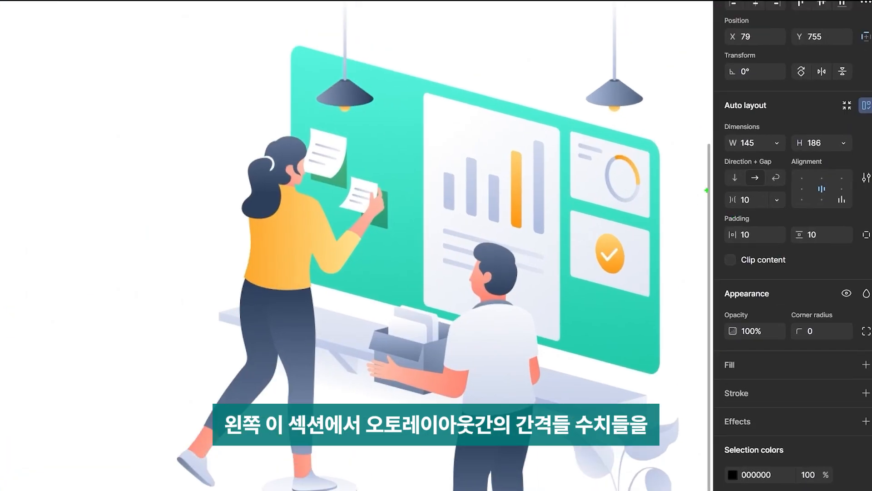
drag(718, 184, 710, 263)
mouse_move(814, 246)
mouse_down()
mouse_move(839, 221)
mouse_move(842, 242)
mouse_up()
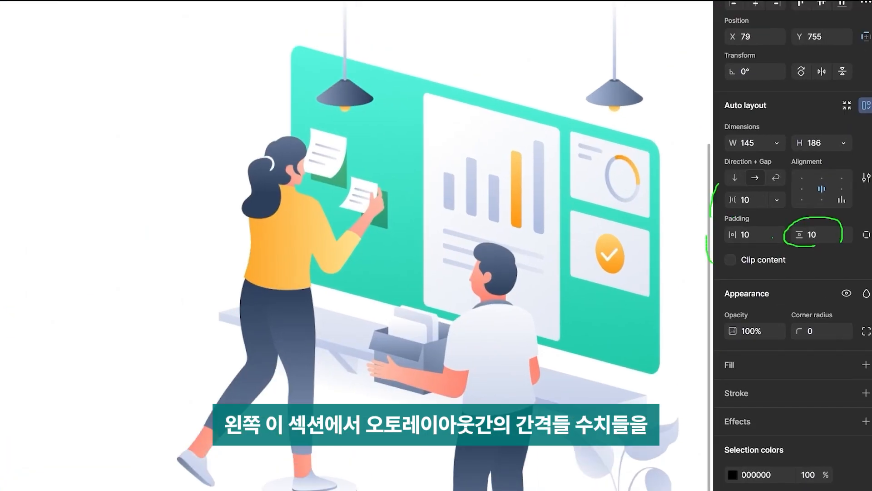
mouse_move(741, 249)
mouse_down()
mouse_move(723, 243)
mouse_move(732, 231)
mouse_move(756, 235)
mouse_move(755, 244)
mouse_move(721, 216)
mouse_move(727, 196)
mouse_move(762, 220)
mouse_move(754, 210)
mouse_move(707, 213)
mouse_move(713, 241)
mouse_up()
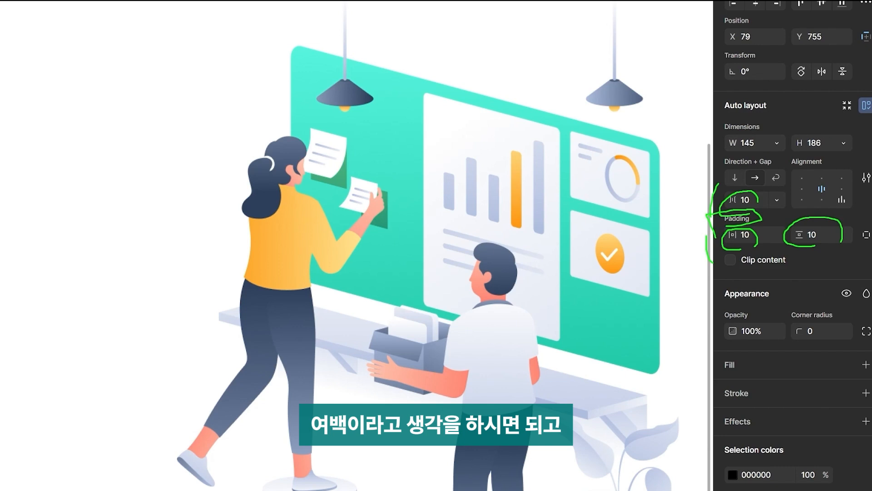
mouse_move(845, 218)
mouse_down()
mouse_move(794, 199)
mouse_move(794, 163)
mouse_move(843, 181)
mouse_up()
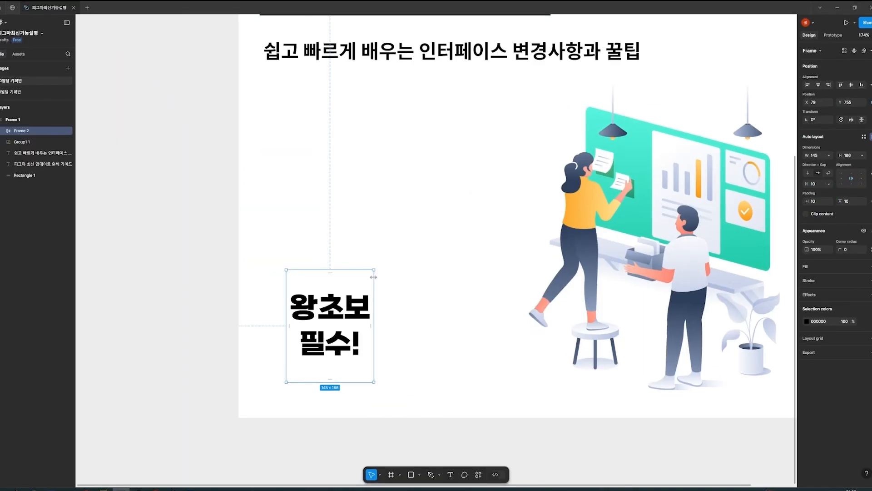
Widen the 왕초보 필수! frame to 158 and set its content alignment to the center
drag(373, 276, 381, 276)
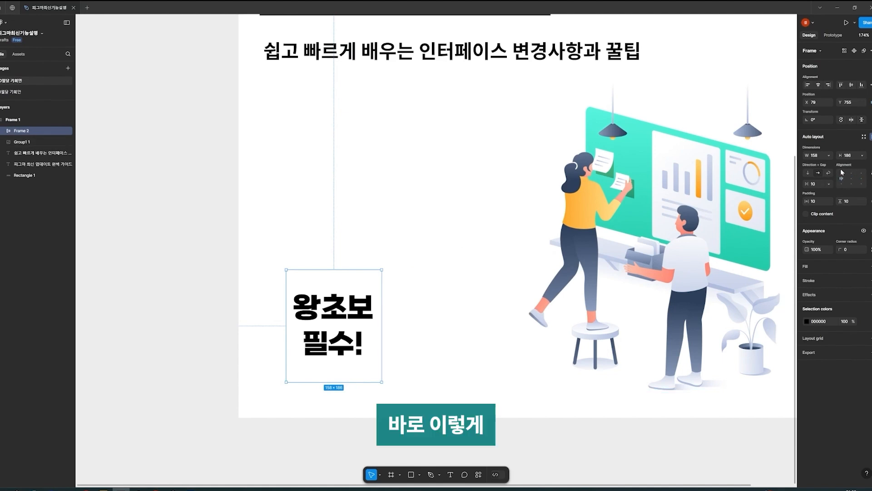
click(851, 184)
click(852, 179)
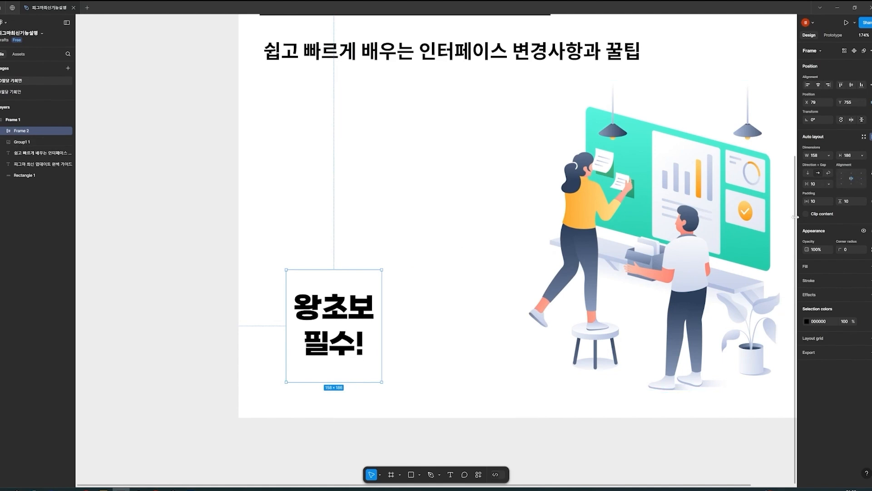
Widen the 왕초보 필수! frame to 185 and move it down to X 79, Y 785
scroll(763, 138, down, 2)
scroll(423, 291, up, 2)
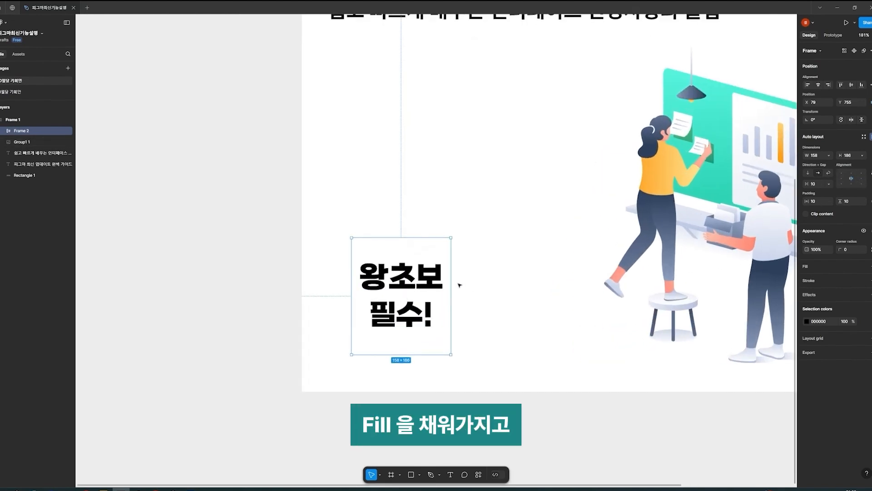
drag(451, 285, 468, 285)
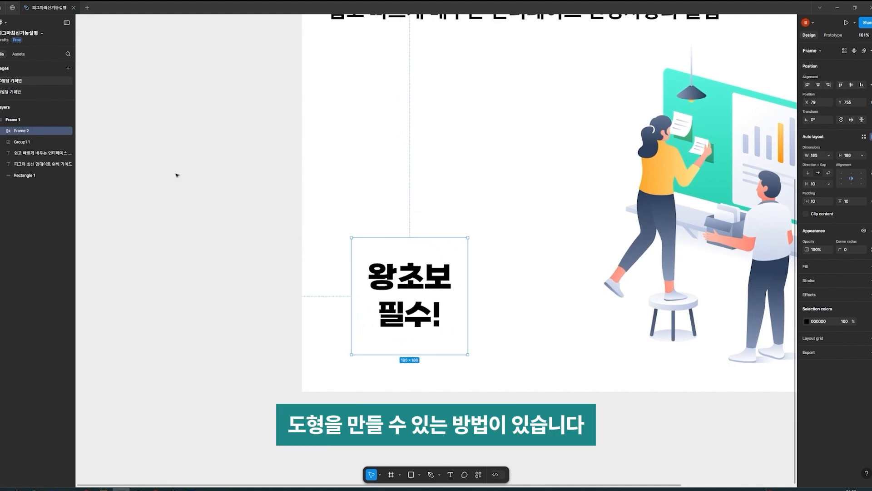
drag(408, 294, 409, 313)
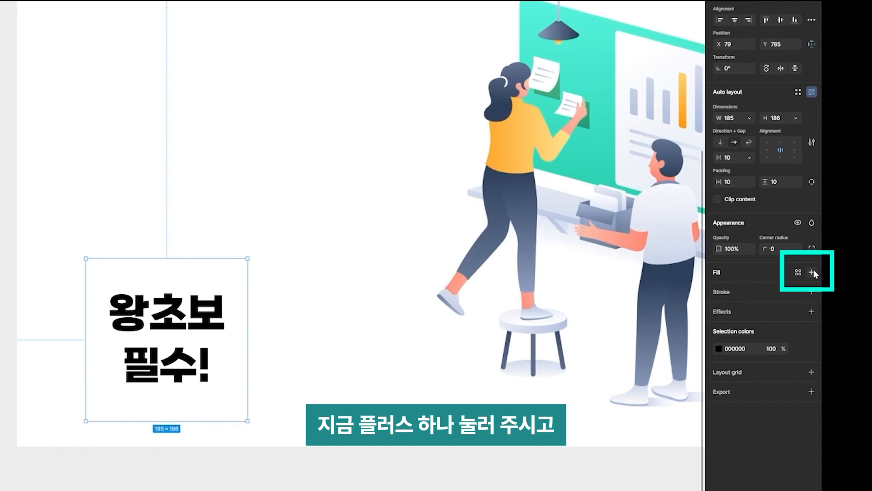
Add a fill to the 왕초보 필수! frame and set its color to green 009773
click(812, 272)
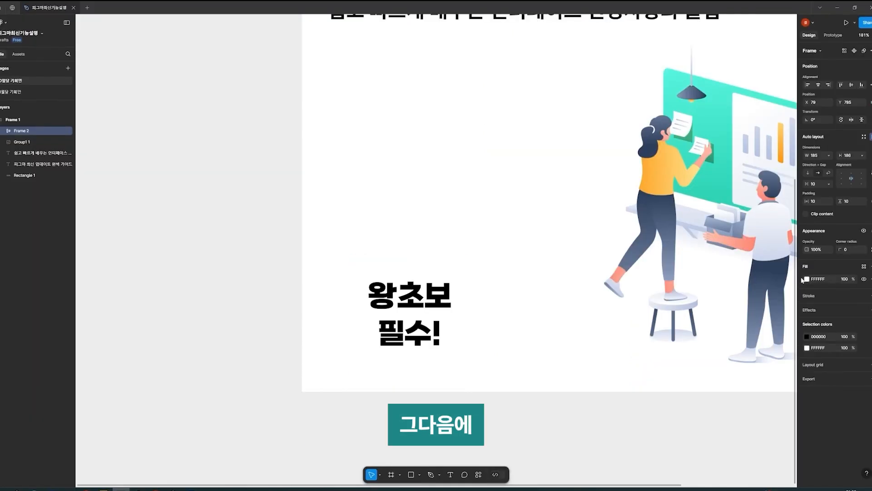
click(808, 278)
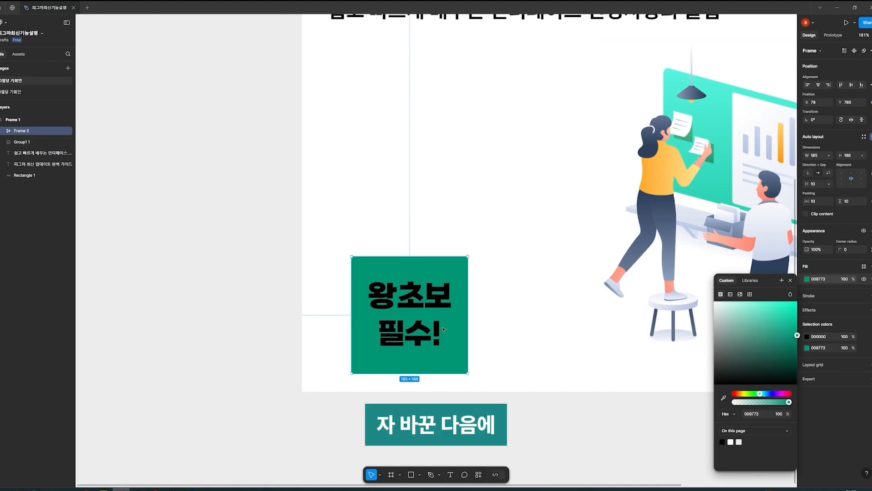
Change the fill of the 왕초보 필수! text inside the green frame to white FFFFFF
double_click(444, 329)
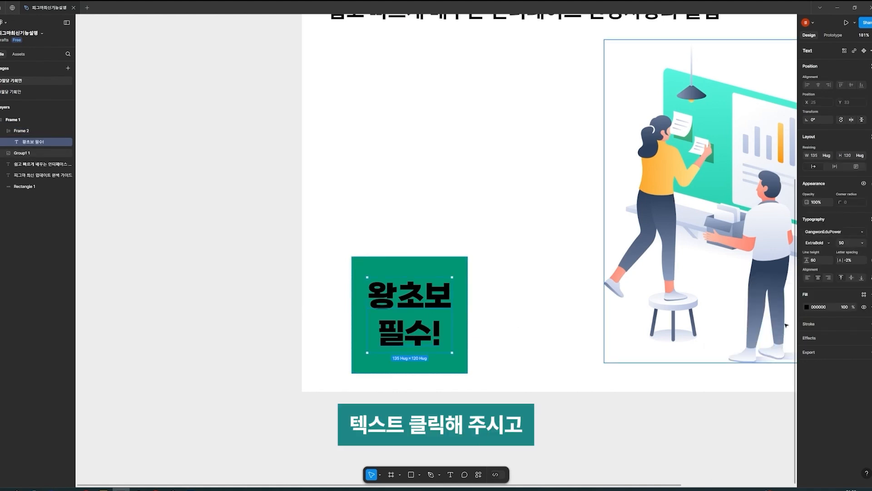
click(808, 307)
drag(760, 323, 448, 189)
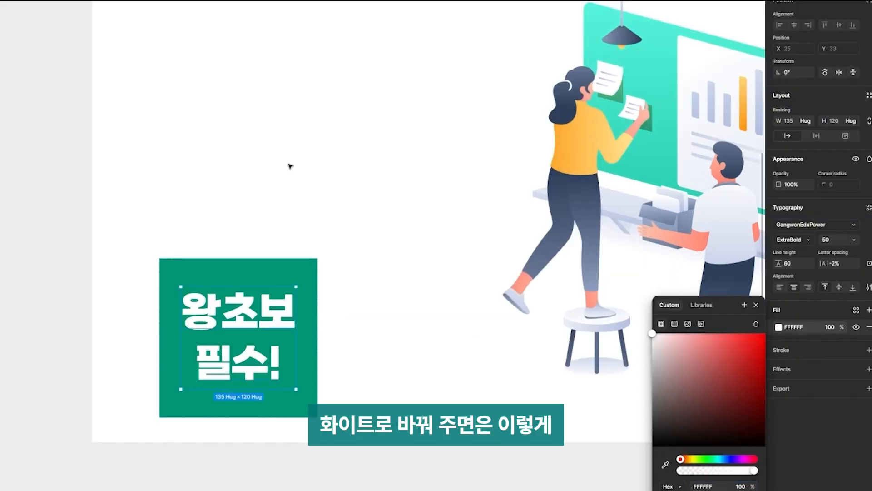
click(291, 167)
Move the green 왕초보 필수! badge frame to X 28, Y 782
scroll(315, 370, down, 5)
scroll(315, 370, up, 3)
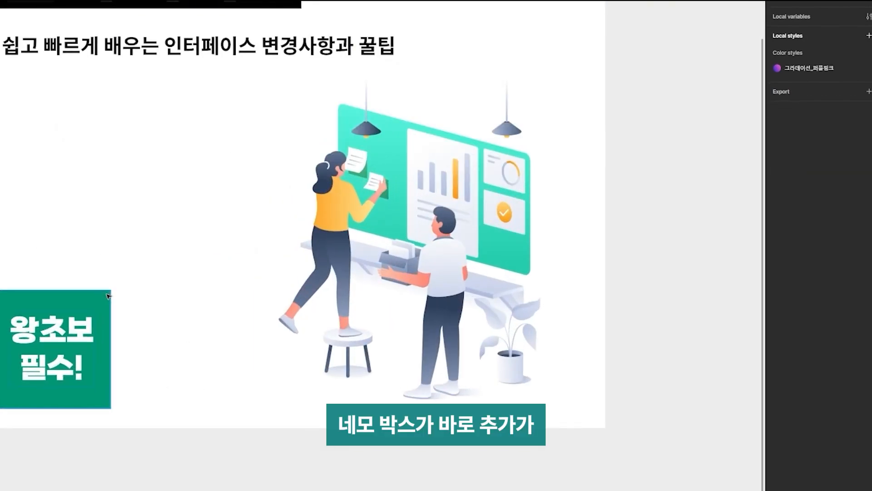
click(108, 296)
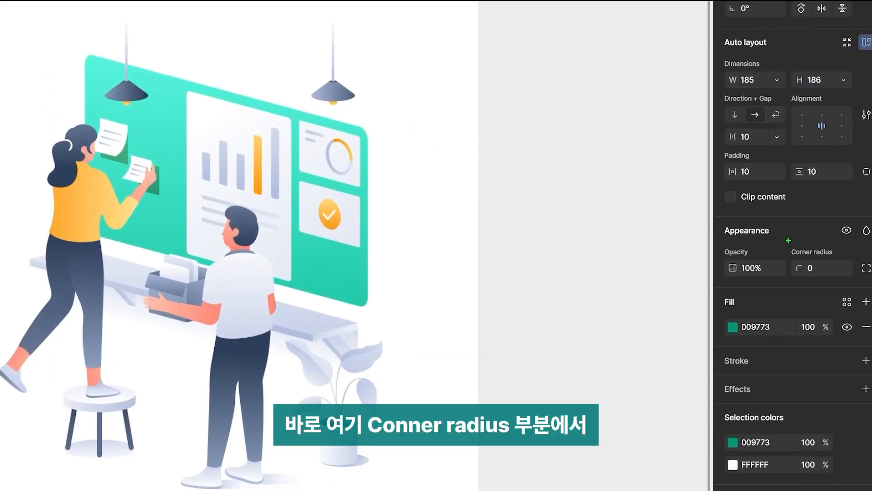
drag(788, 239, 786, 278)
drag(853, 250, 842, 281)
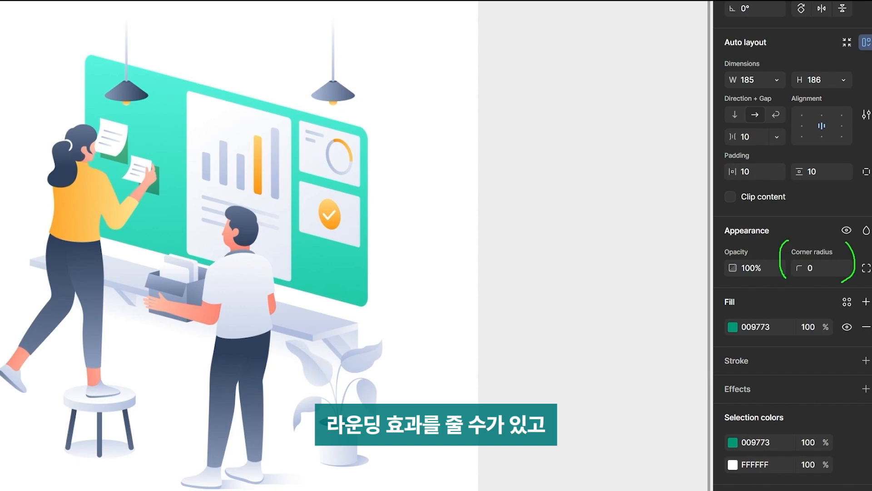
drag(864, 253, 870, 275)
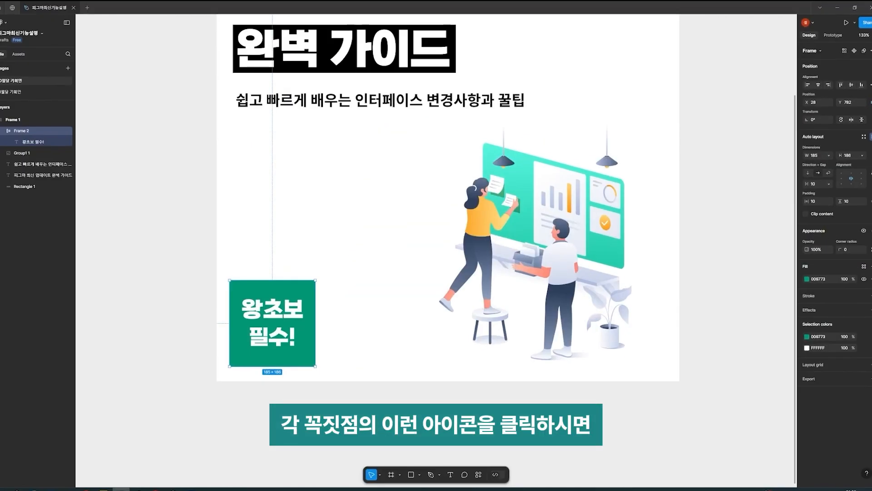
Try a corner radius of 50 on only the badge's lower-left corner, and undo it
click(866, 268)
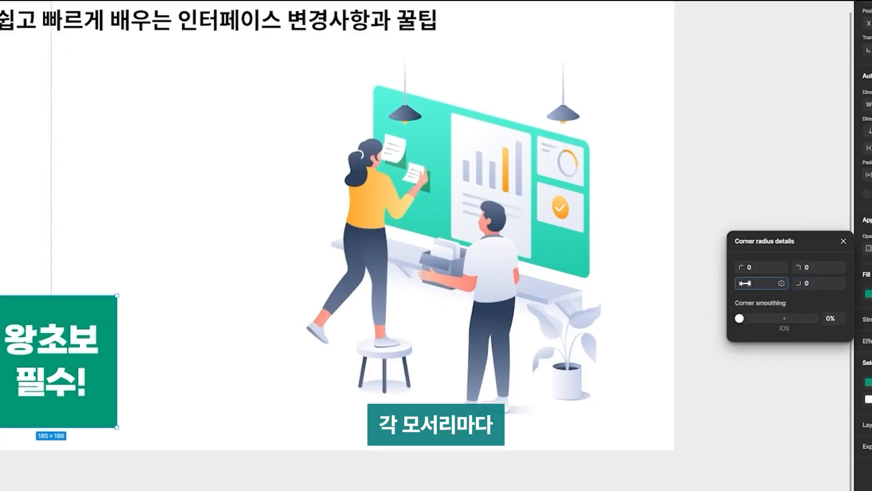
text(50)
key(Return)
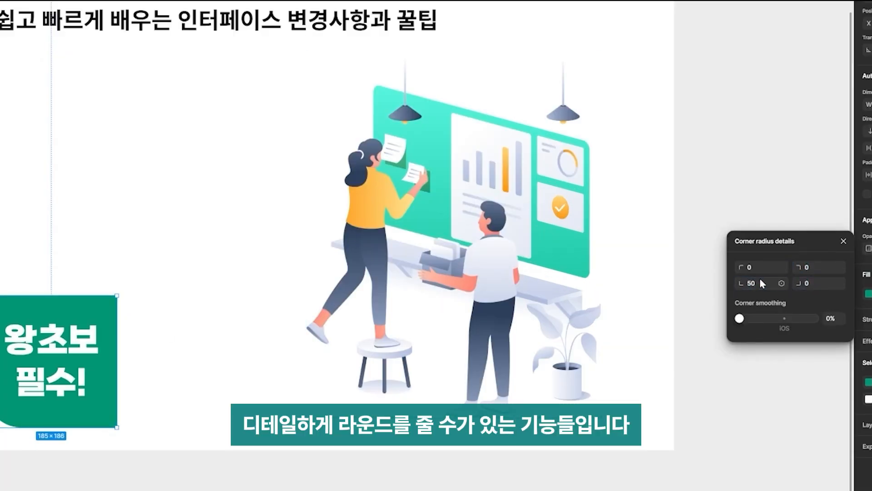
key(ctrl+z)
click(843, 241)
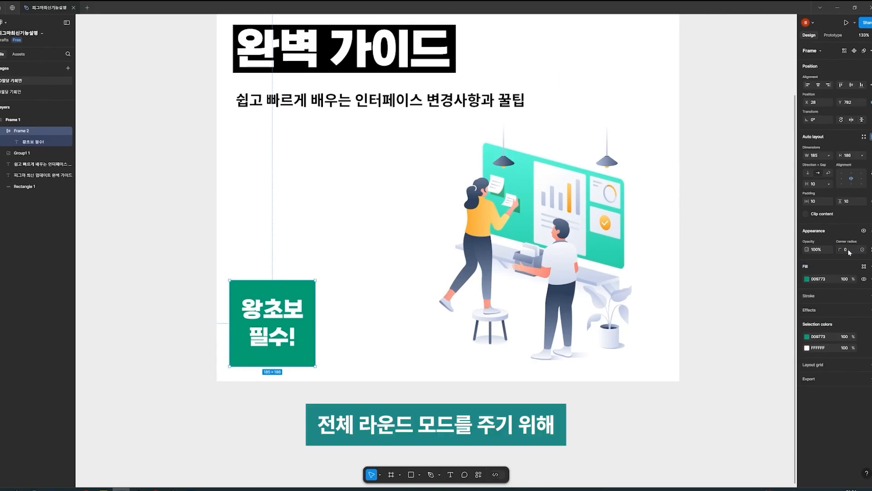
Round all corners of the green badge with a corner radius of 20
text(20)
click(390, 284)
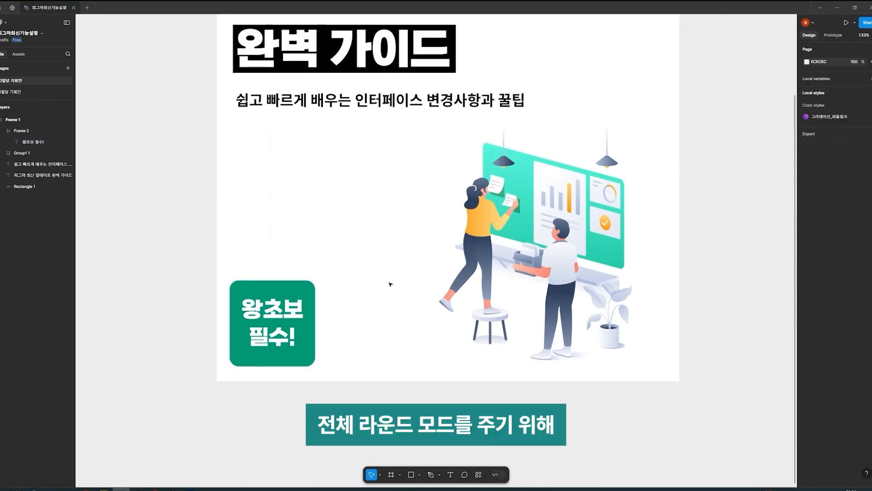
scroll(390, 288, down, 6)
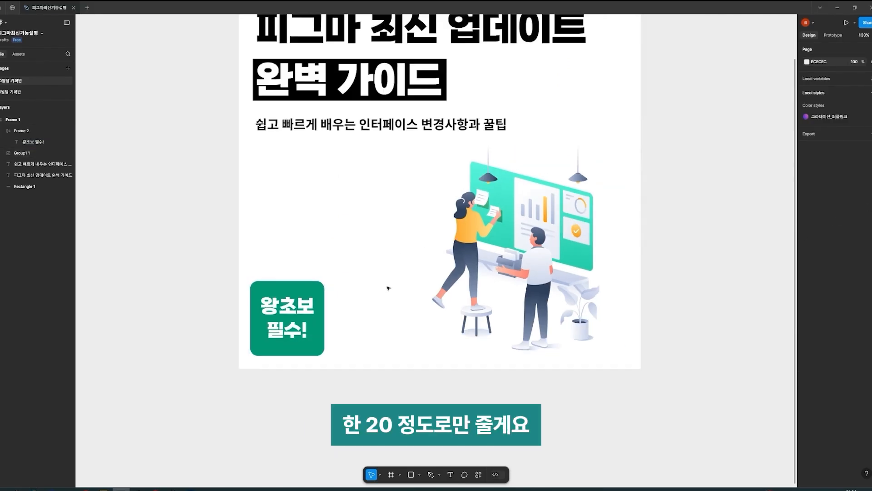
Change the fill of the whole thumbnail frame (Frame 1) from white to a light grey matching the page background
click(265, 116)
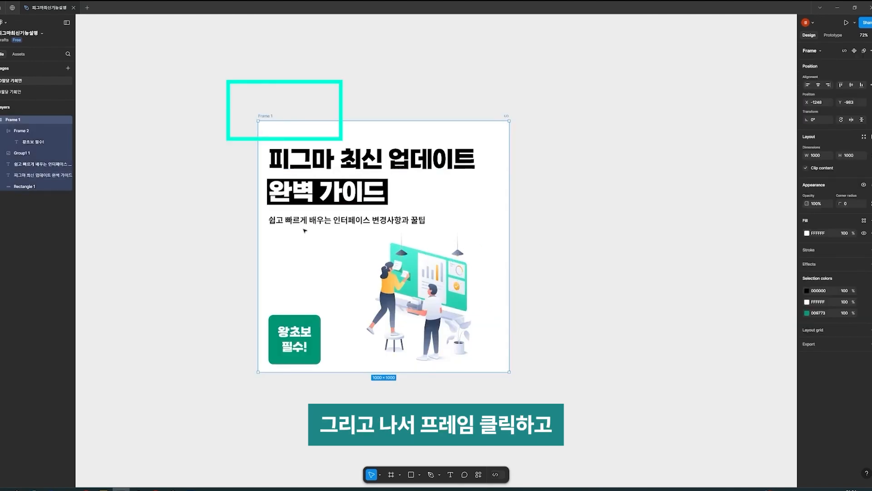
click(806, 233)
drag(723, 260, 703, 265)
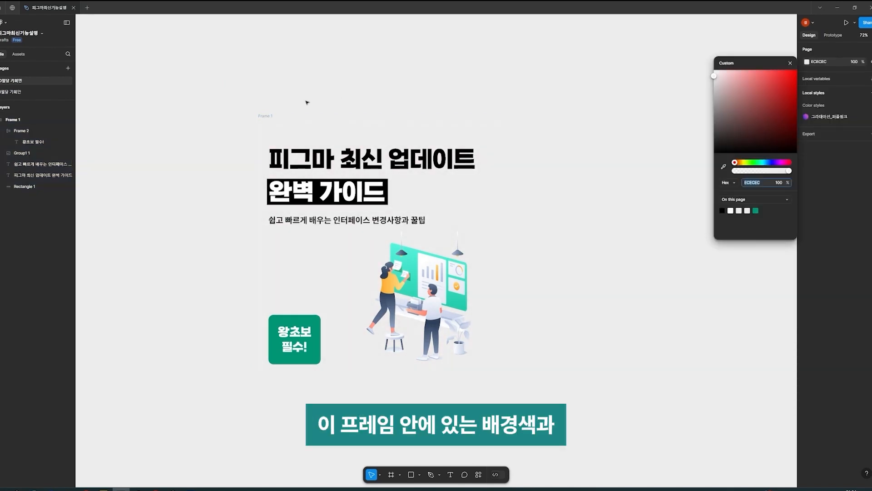
Shift the thumbnail frame slightly on the canvas and set the page background color to black 000000
click(300, 103)
drag(267, 117, 264, 122)
click(647, 186)
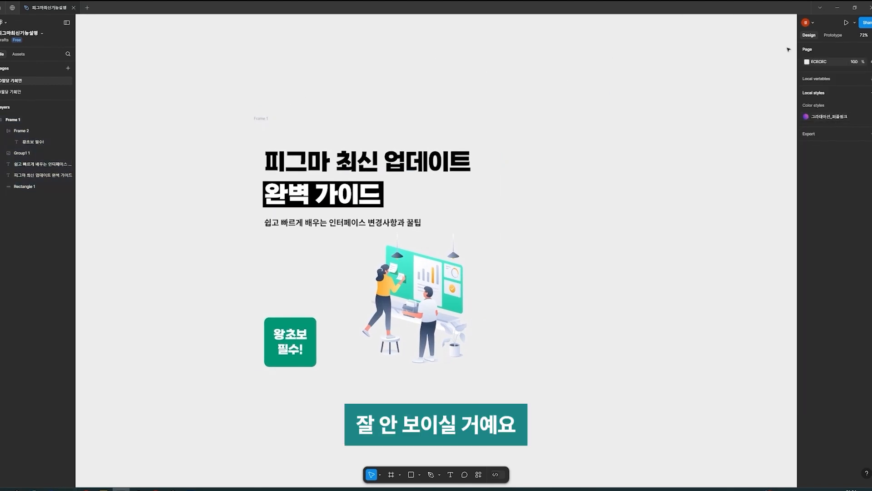
click(806, 61)
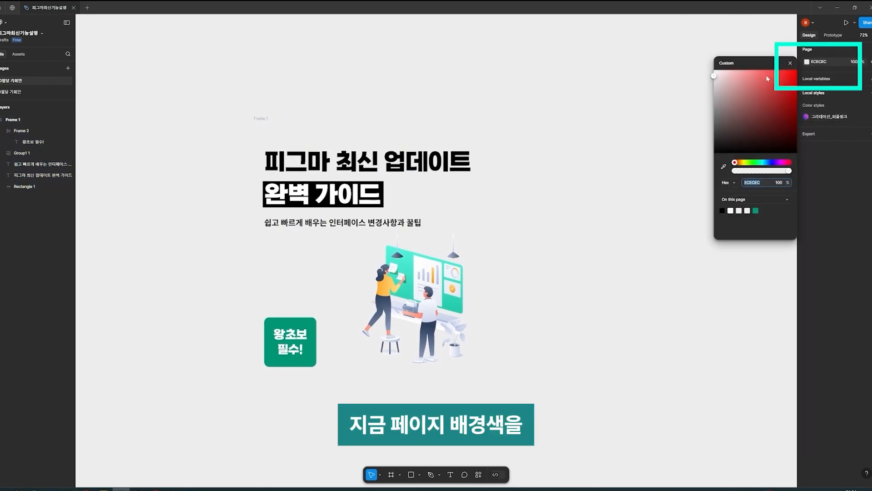
drag(718, 77, 672, 232)
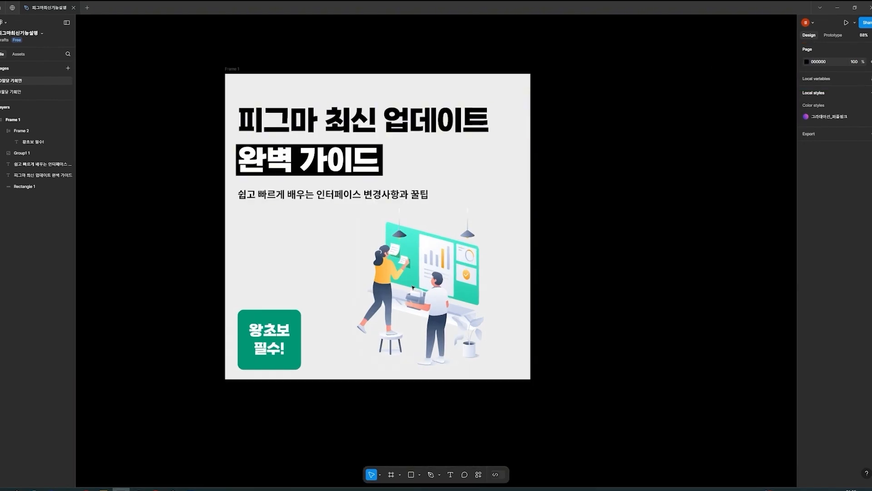
click(409, 282)
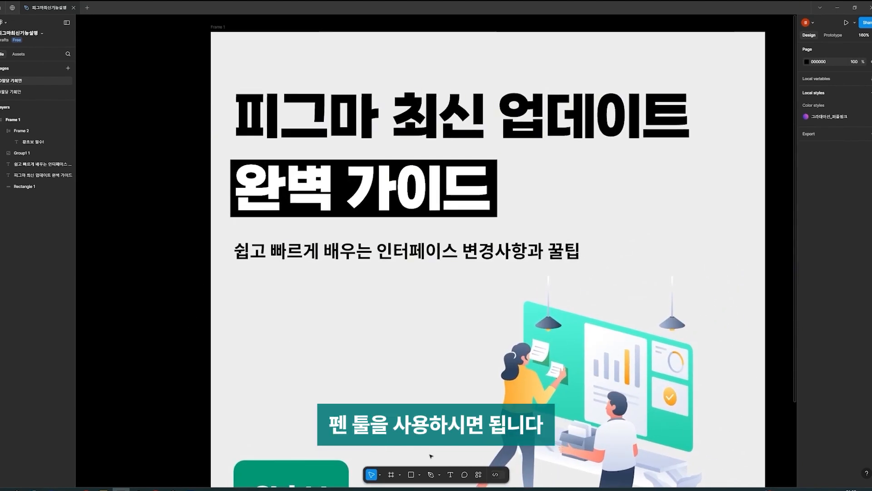
Draw a half arrow about 208 by 56.5 below the subtitle with the Pen tool, using a horizontal line and a diagonal stroke back from its right end
click(432, 475)
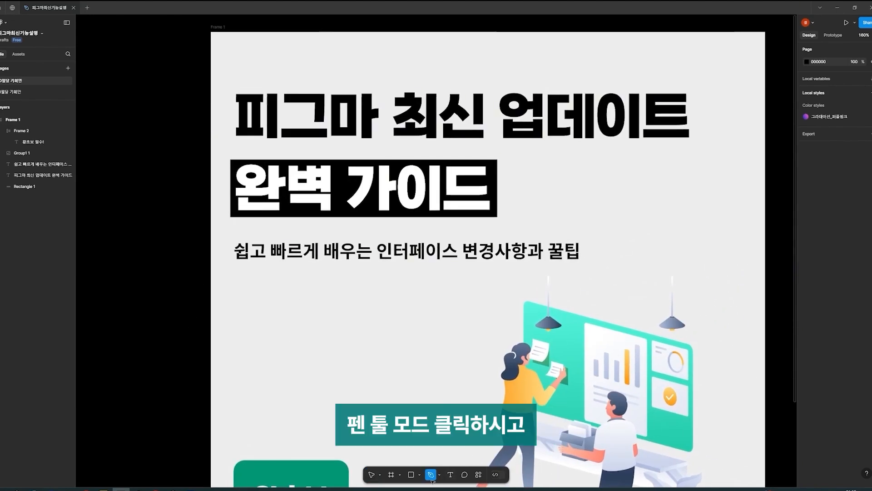
scroll(255, 298, up, 4)
scroll(298, 241, down, 3)
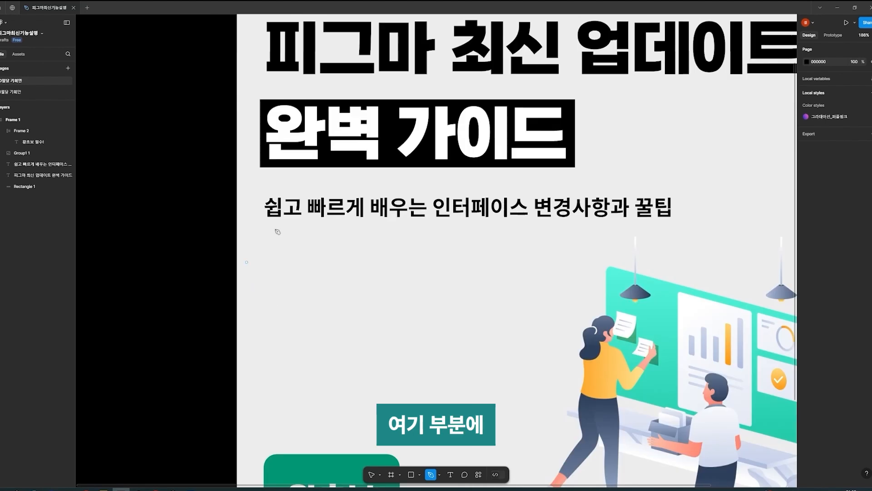
scroll(371, 284, up, 1)
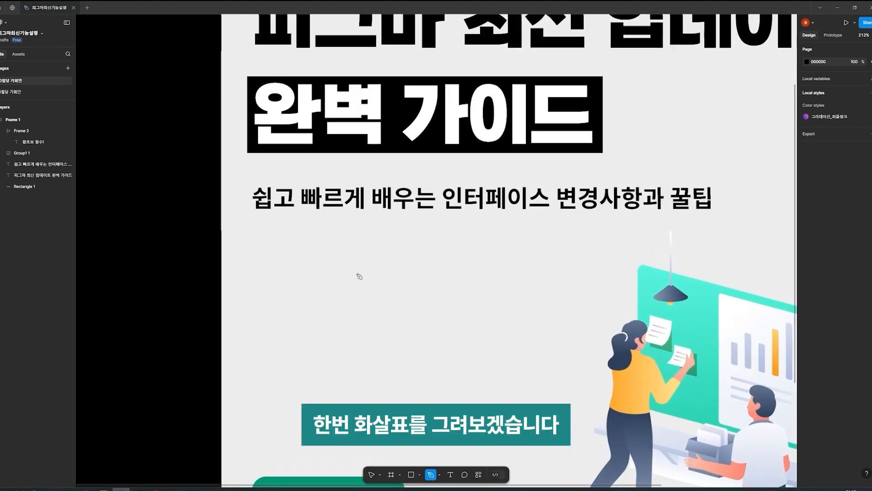
click(257, 291)
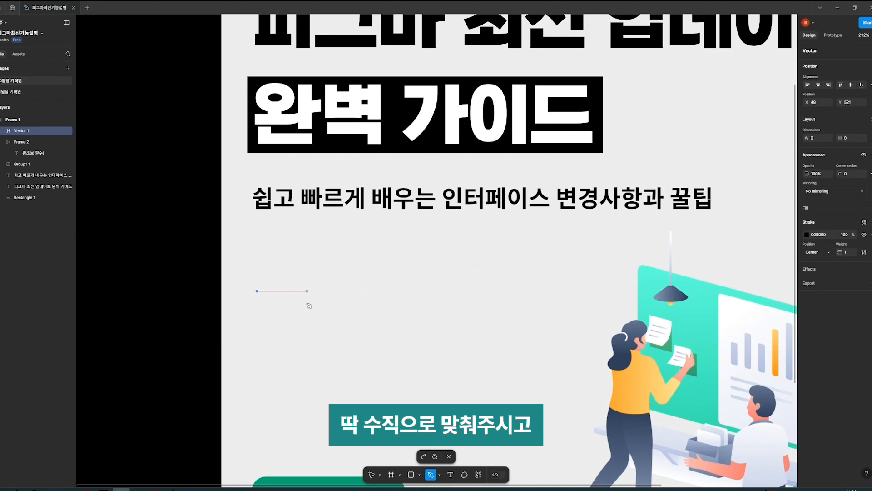
click(410, 290)
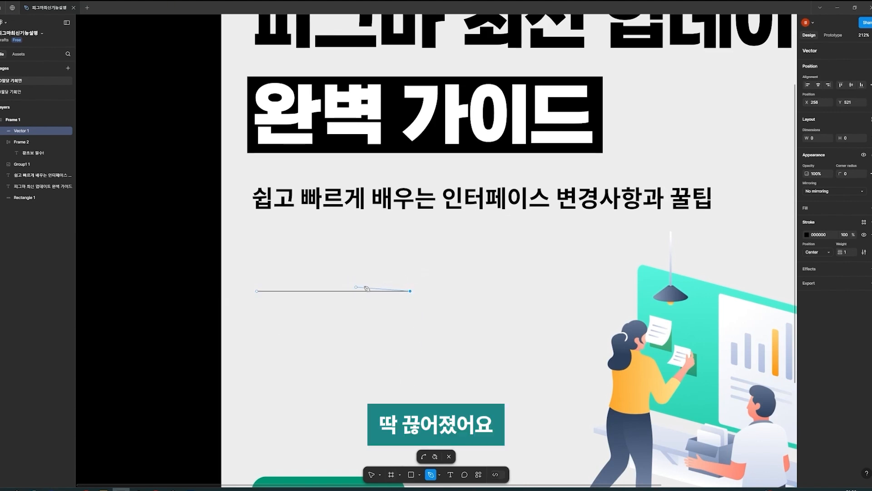
scroll(318, 286, up, 5)
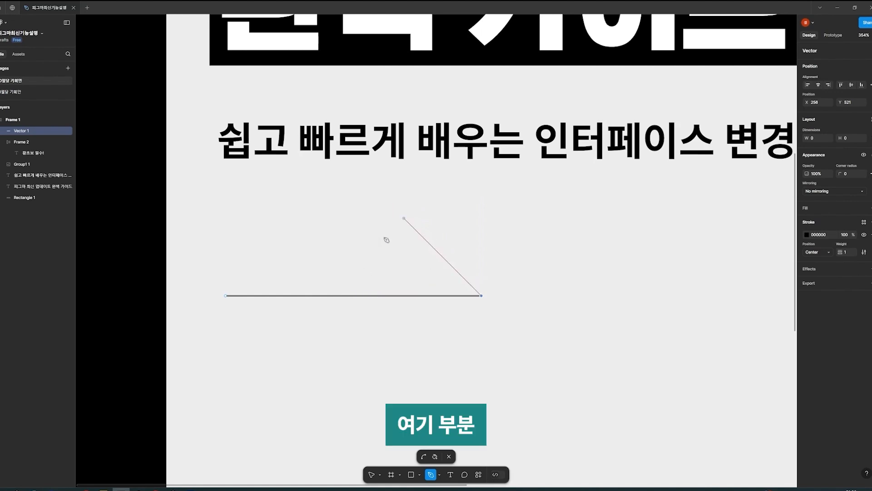
click(412, 226)
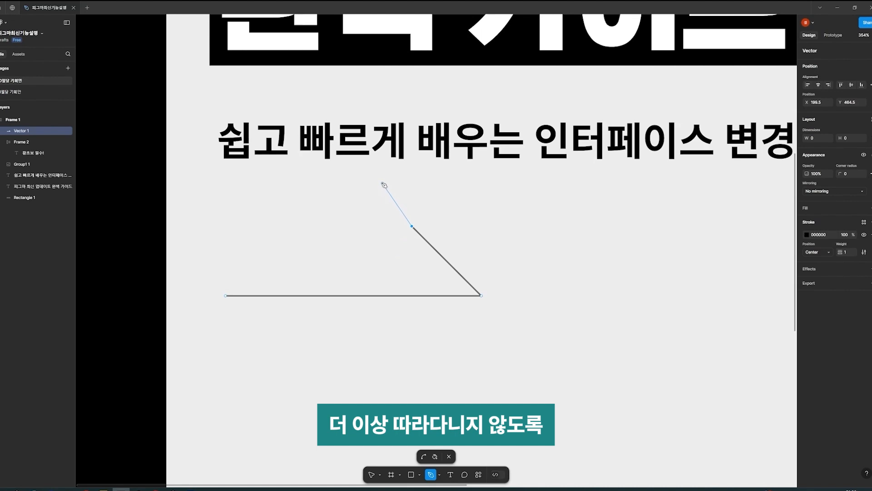
key(v)
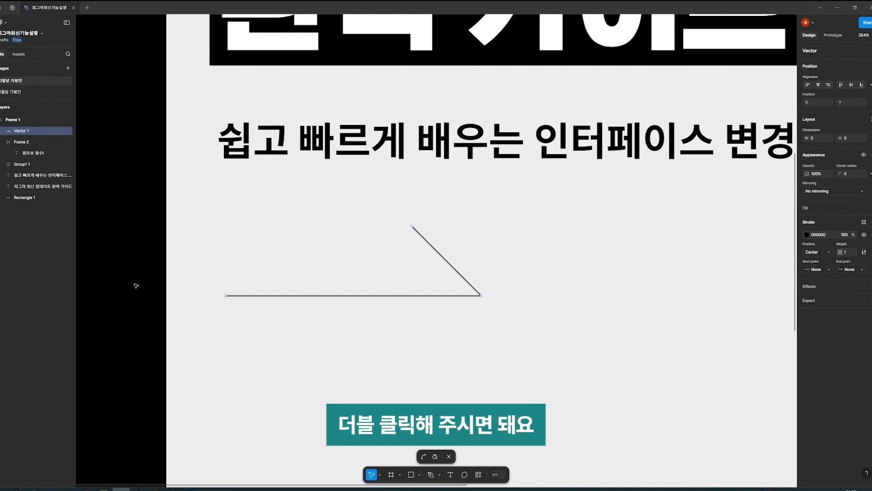
key(Escape)
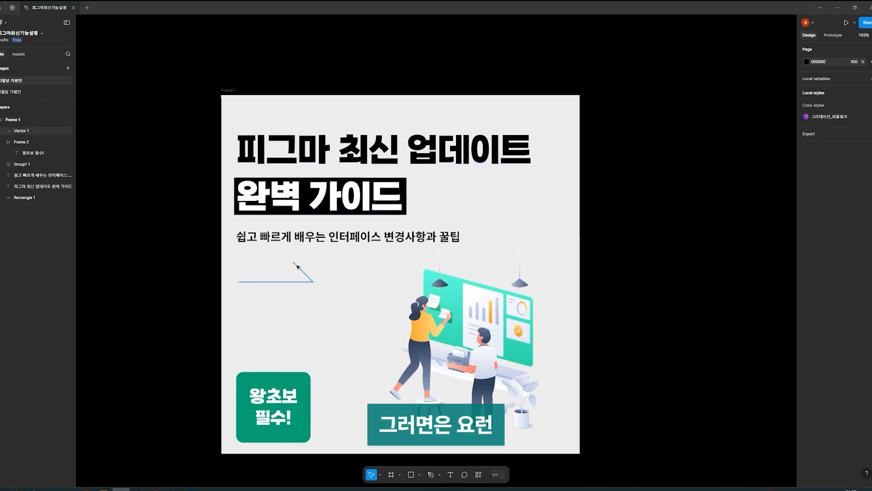
Set both the start point and the end point of the arrow's stroke to Round
scroll(265, 273, up, 4)
scroll(268, 257, up, 2)
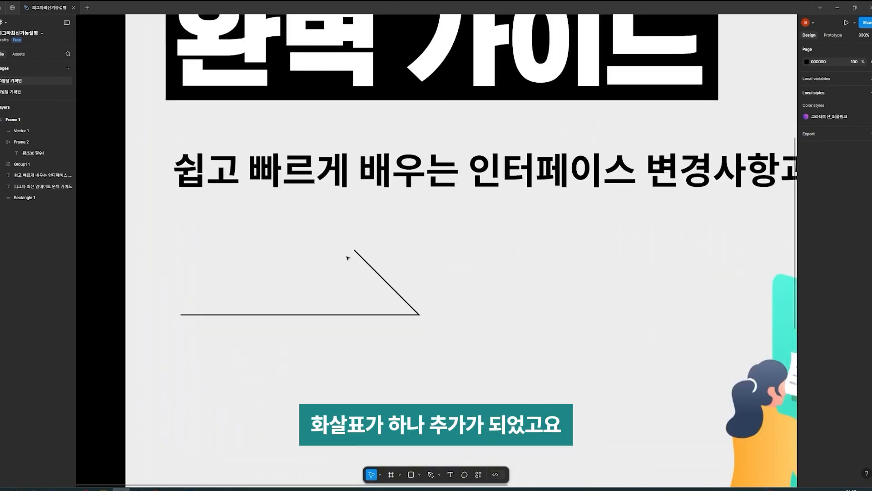
click(383, 257)
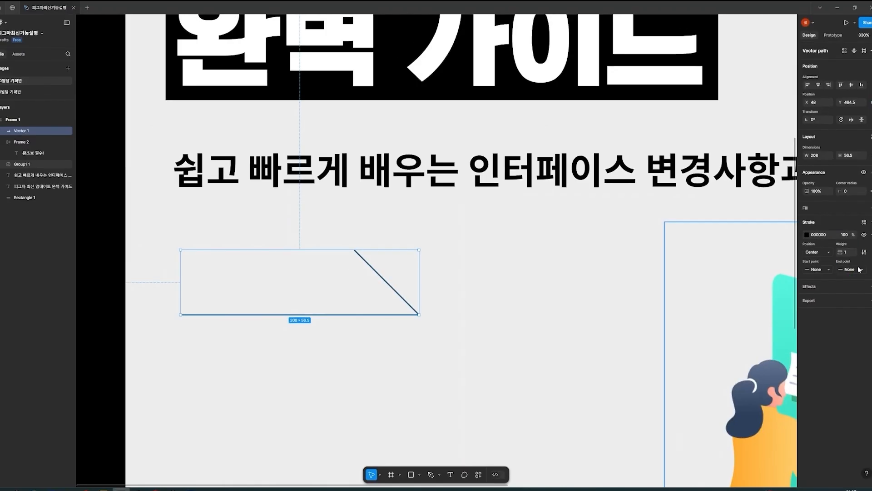
click(841, 273)
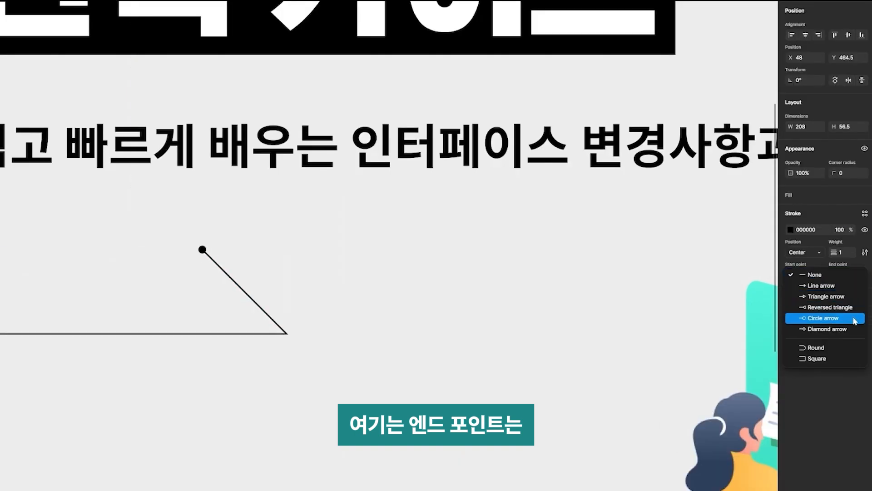
click(856, 274)
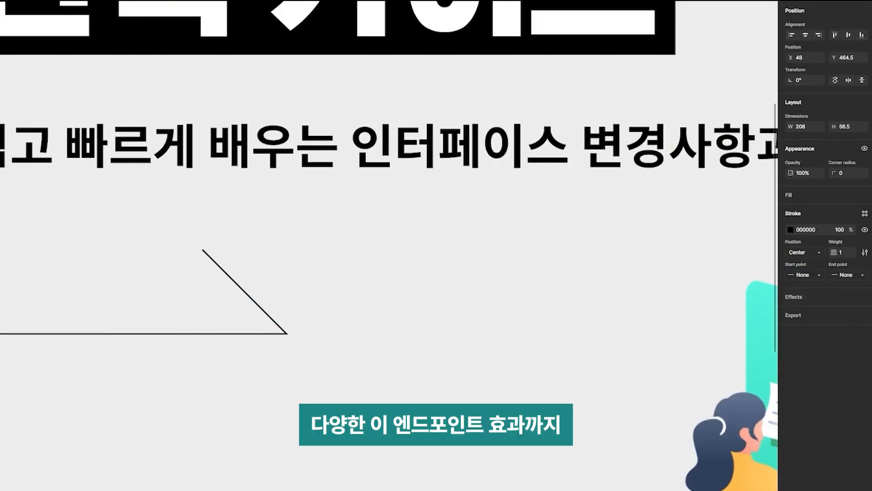
click(817, 276)
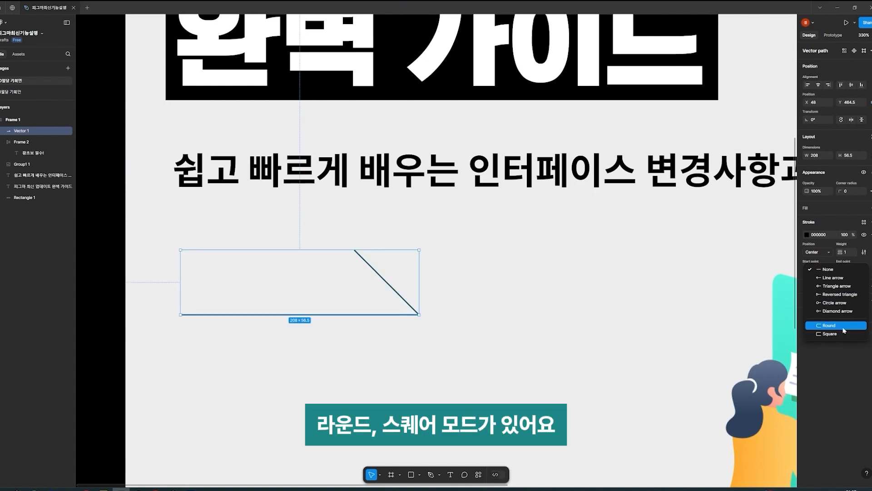
click(846, 325)
click(854, 268)
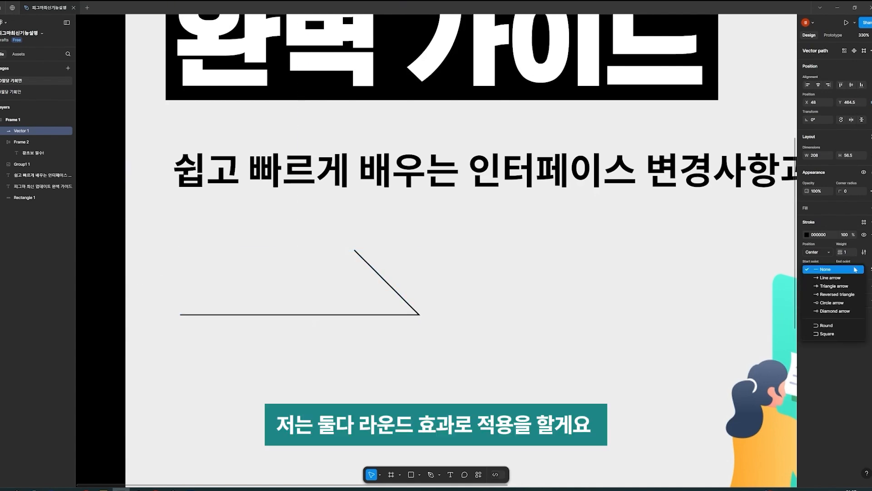
click(849, 328)
scroll(355, 250, up, 10)
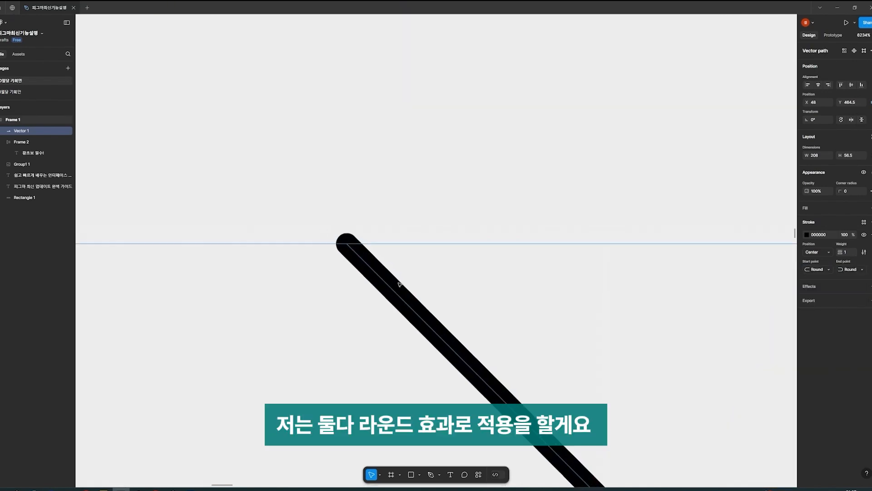
scroll(396, 283, down, 10)
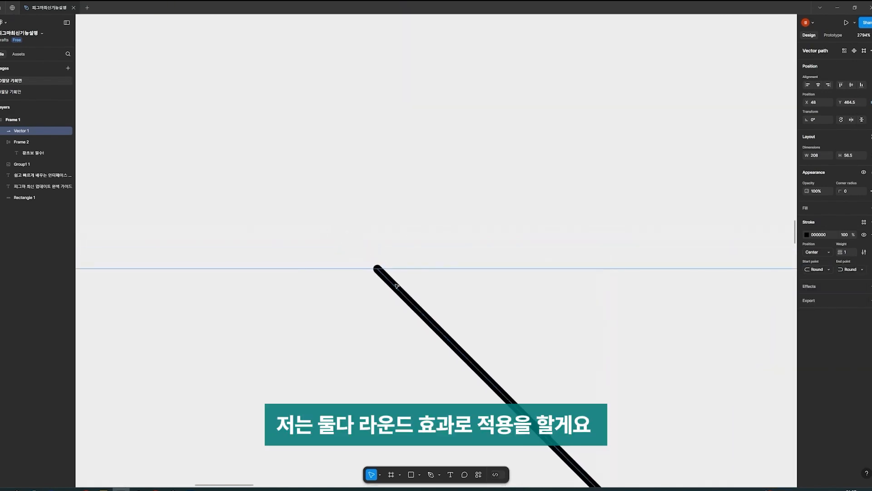
Set the arrow's stroke weight to 2
click(846, 252)
text(2)
key(Return)
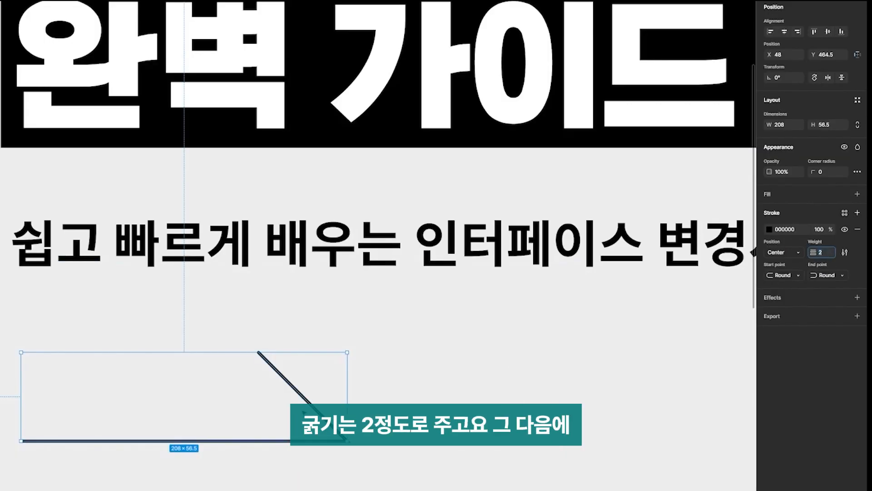
Reduce the arrow's height and width and place it just below the subtitle
drag(286, 388, 286, 336)
drag(289, 300, 289, 318)
drag(347, 351, 309, 352)
scroll(282, 331, down, 7)
click(285, 403)
drag(285, 403, 199, 365)
scroll(190, 327, up, 5)
scroll(146, 318, down, 5)
scroll(198, 276, up, 2)
Change the subtitle's font to Noto Sans with the Medium weight
click(198, 274)
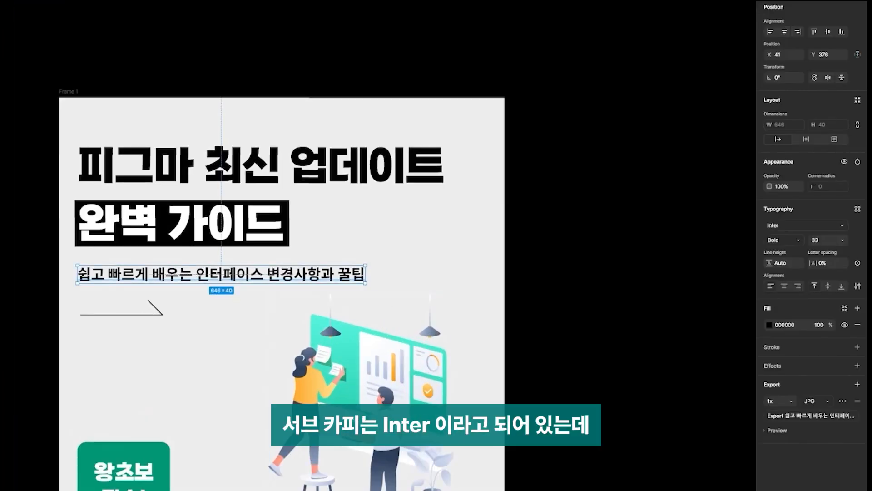
click(811, 225)
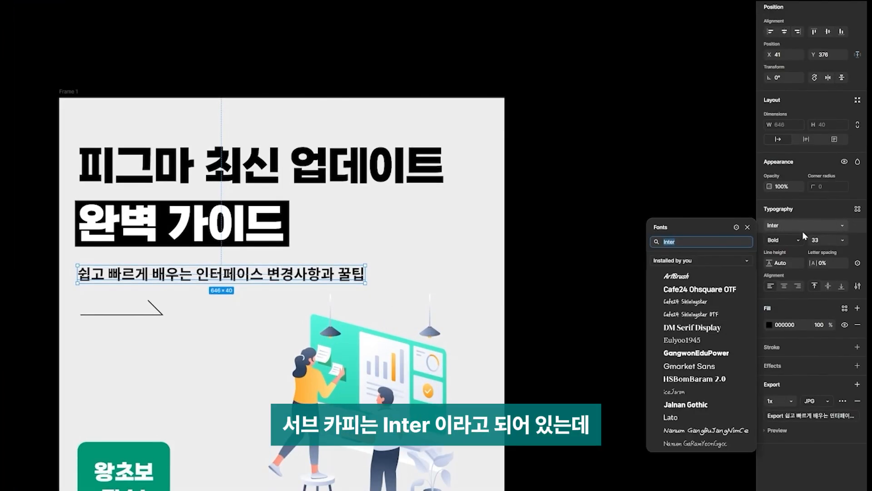
click(677, 336)
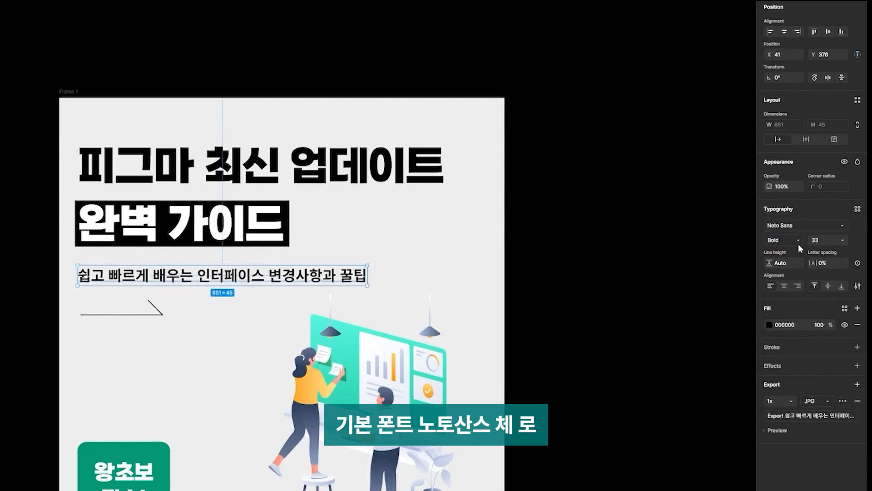
click(772, 240)
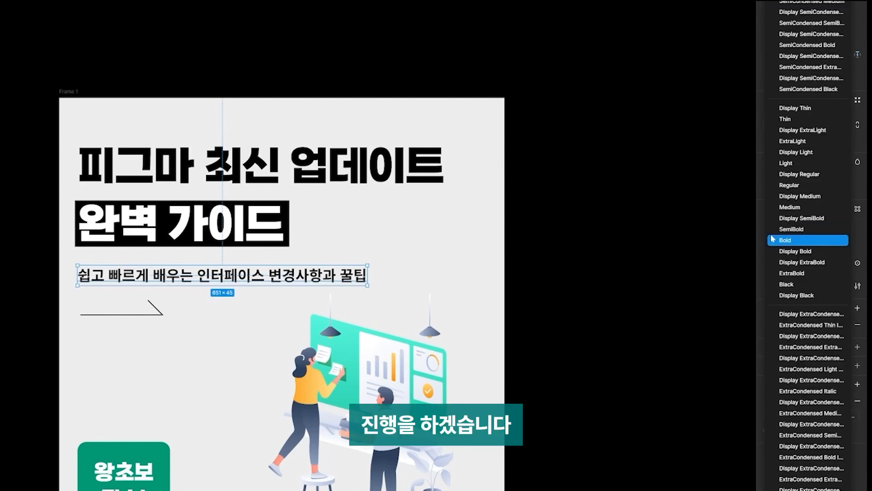
click(794, 207)
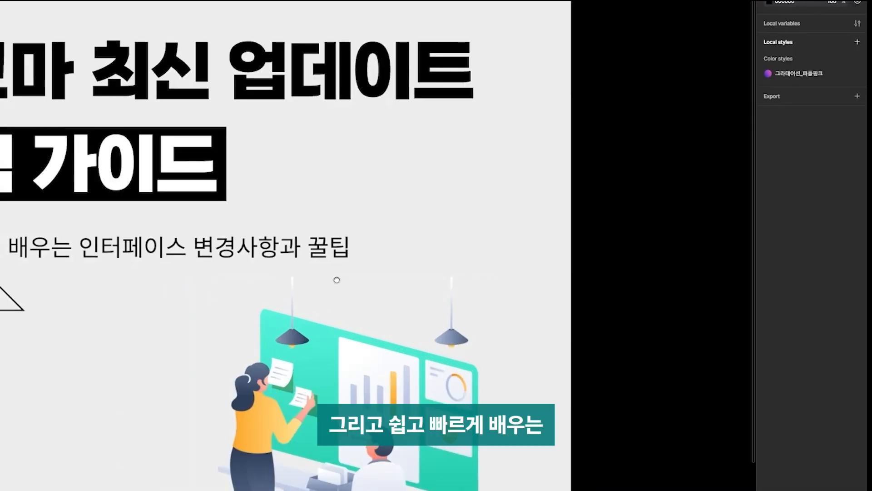
Make the words 변경사항, 꿀팁 and 쉽고 빠르게 bold within the subtitle
drag(335, 281, 414, 290)
click(109, 267)
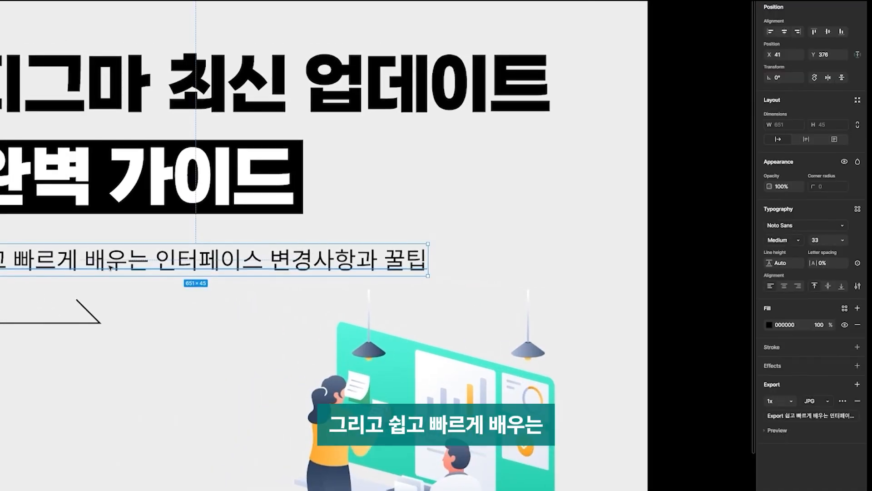
key(Return)
click(198, 260)
drag(270, 259, 334, 259)
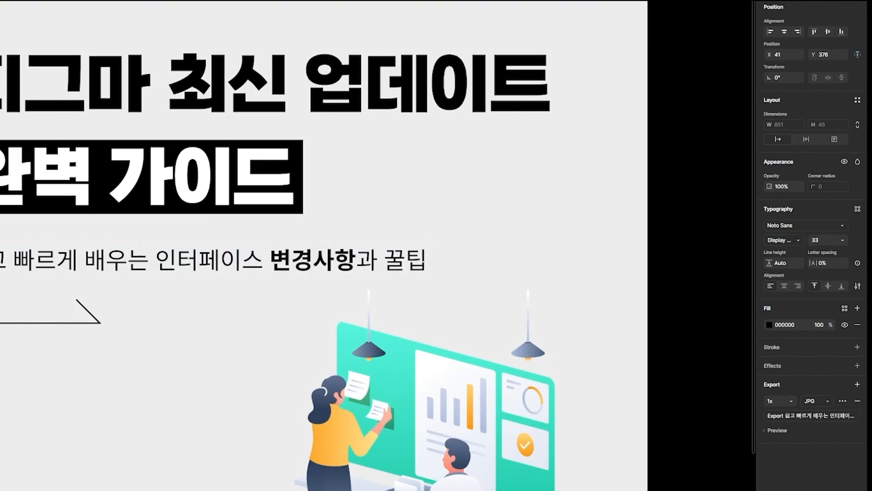
double_click(405, 260)
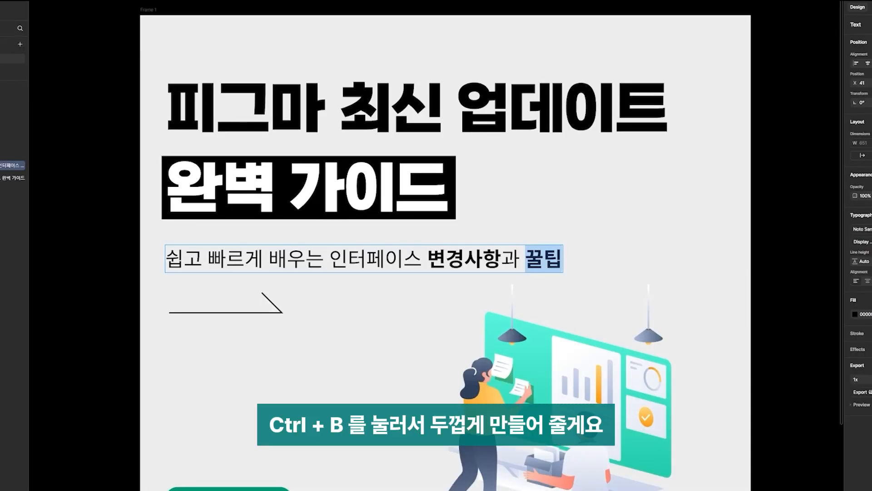
click(544, 258)
click(501, 259)
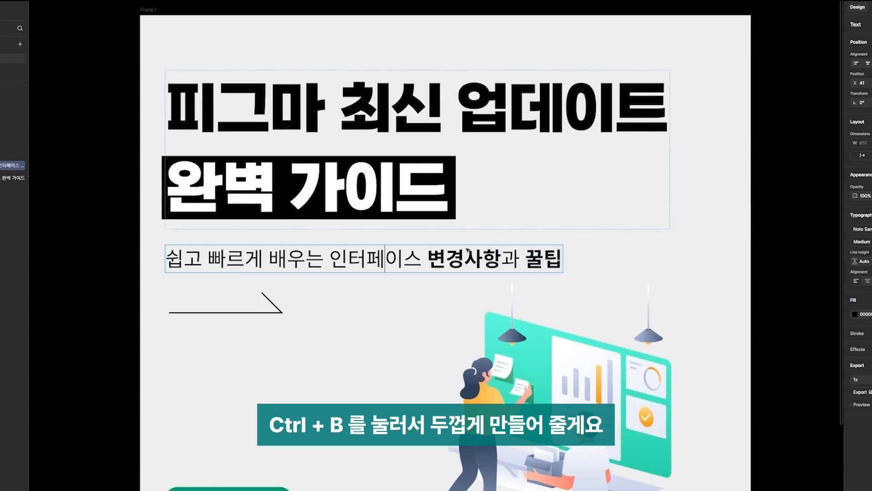
drag(263, 259, 58, 279)
key(ctrl+b)
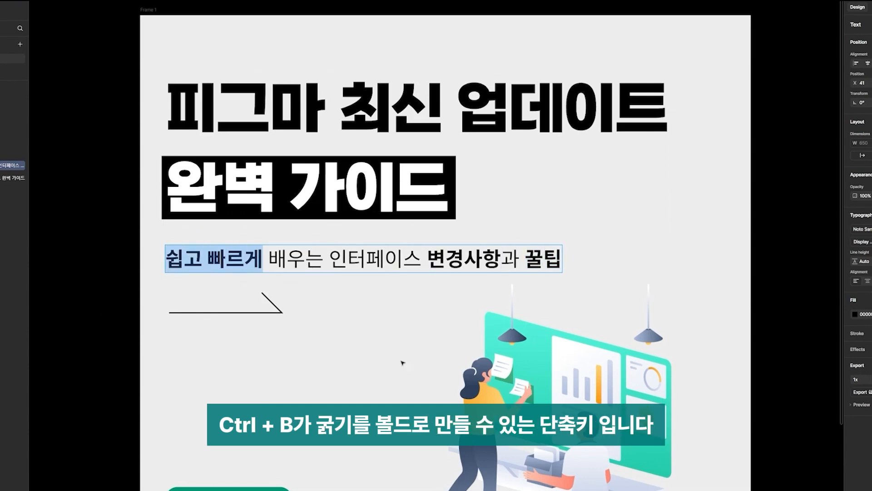
click(94, 326)
scroll(94, 327, down, 5)
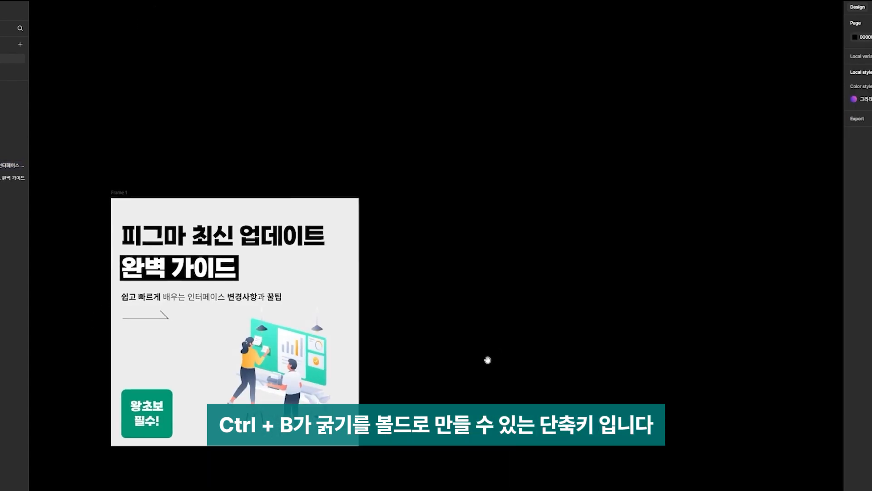
scroll(588, 233, down, 3)
scroll(518, 277, right, 2)
scroll(376, 336, up, 3)
drag(152, 128, 526, 489)
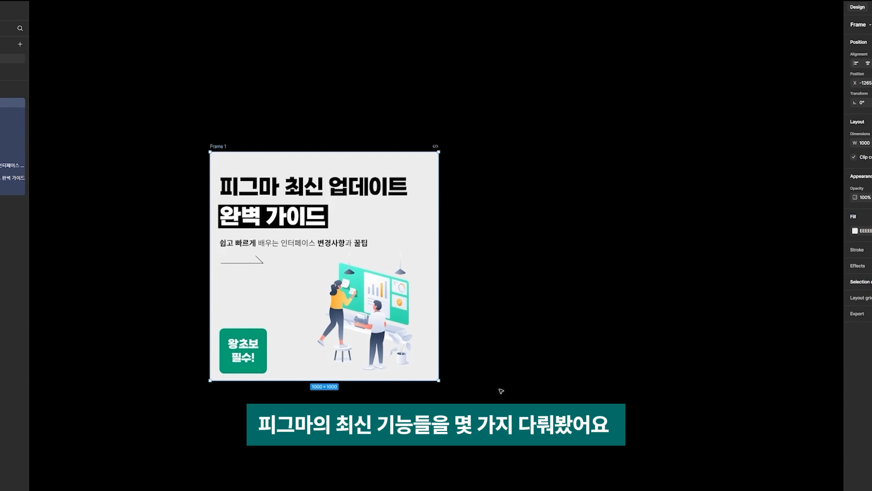
click(456, 197)
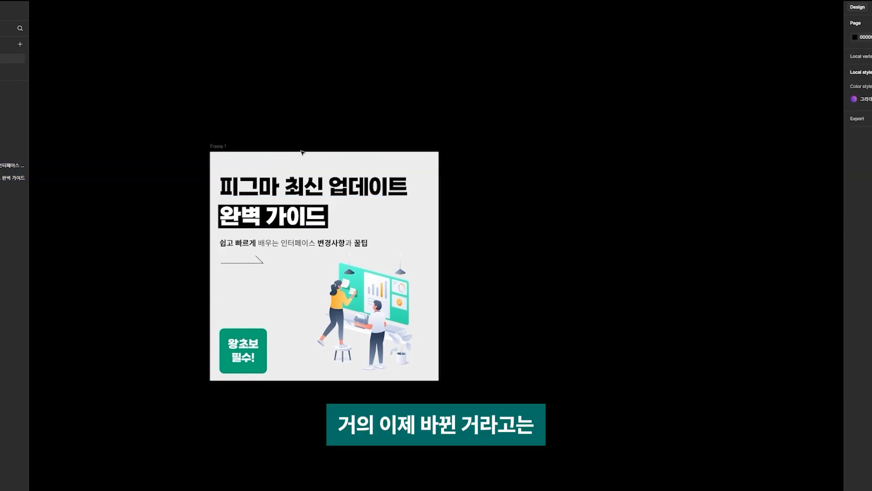
Add a 1x export setting in JPG format to the whole thumbnail frame (Frame 1)
click(216, 145)
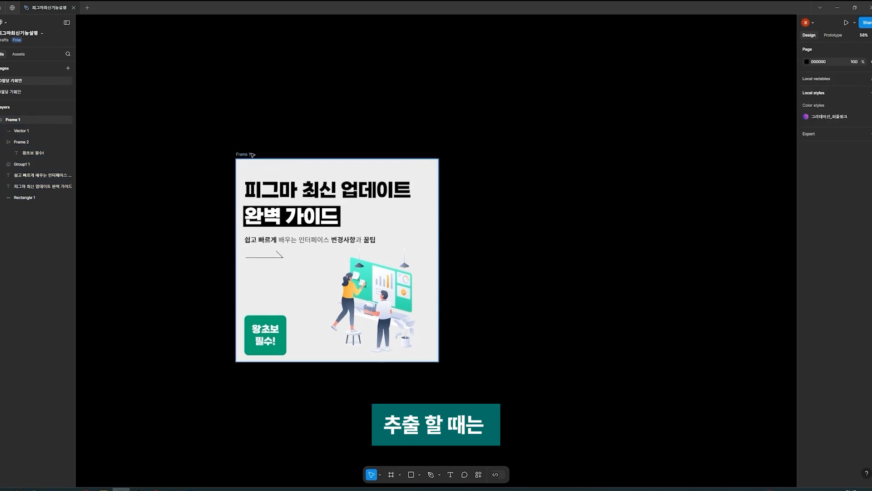
click(251, 154)
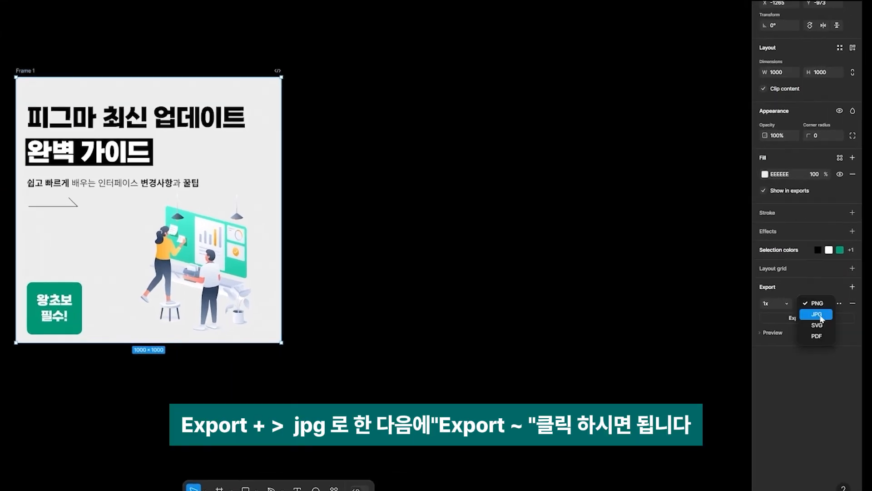
click(833, 333)
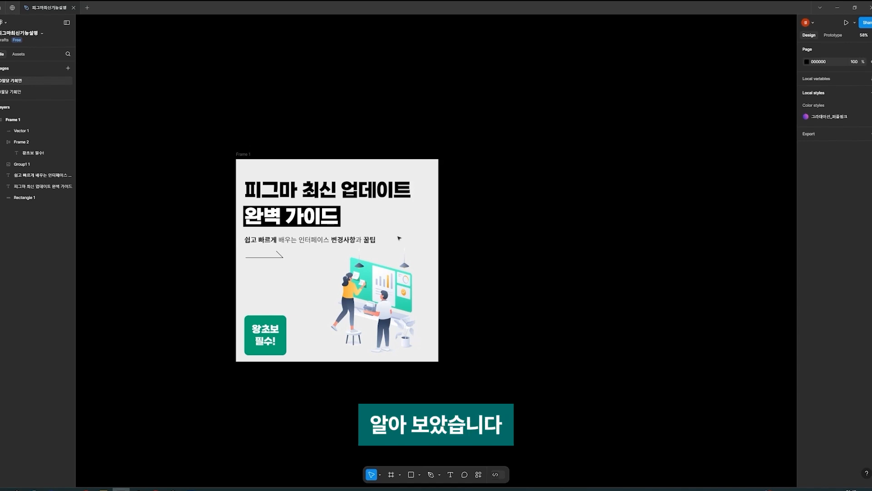
drag(209, 156, 450, 402)
click(449, 403)
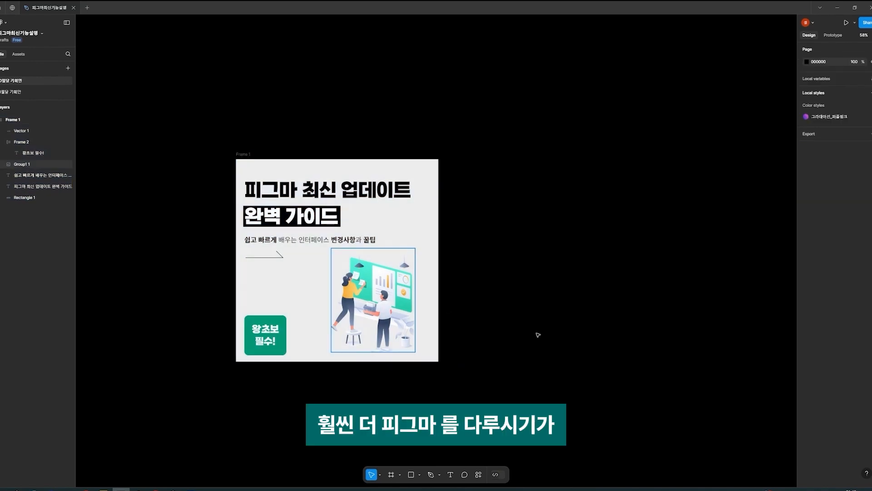